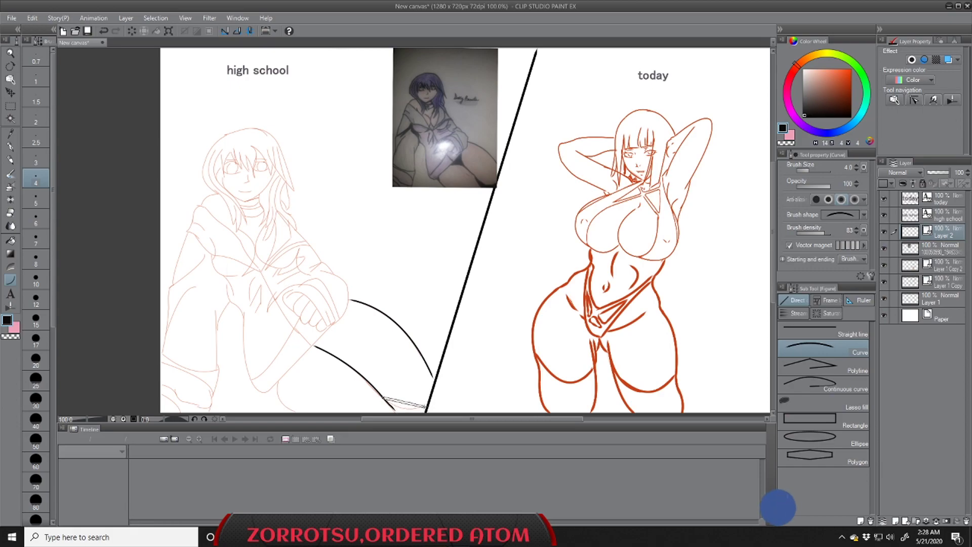
# Step: Ink the seated figure's lower thigh underside, forearm edge and elbow in black curves over the sketch
pyautogui.moveTo(279, 373)
pyautogui.mouseDown()
pyautogui.moveTo(291, 400)
pyautogui.moveTo(309, 409)
pyautogui.mouseUp()
pyautogui.moveTo(334, 319); pyautogui.dragTo(264, 388)
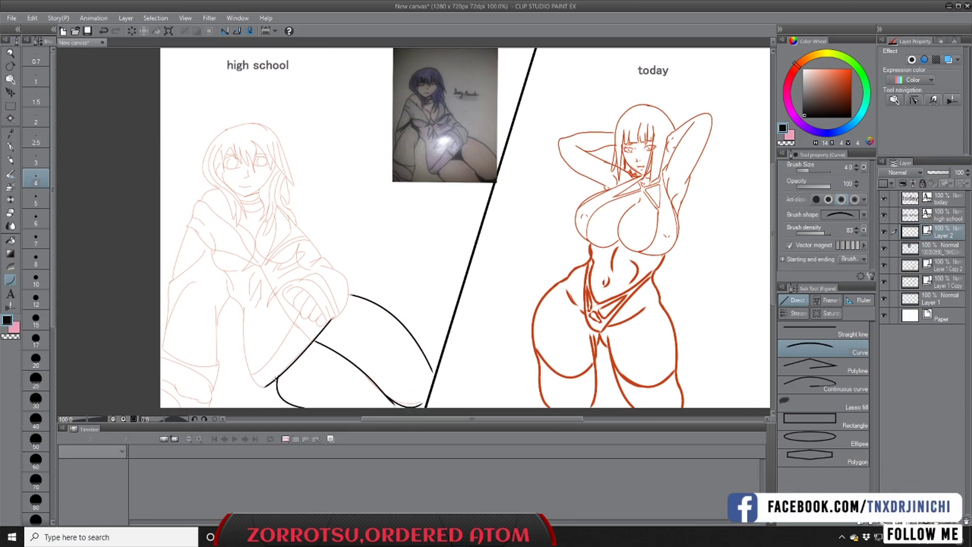
pyautogui.moveTo(253, 383)
pyautogui.mouseDown()
pyautogui.moveTo(243, 310)
pyautogui.moveTo(226, 279)
pyautogui.moveTo(216, 344)
pyautogui.mouseUp()
pyautogui.click(229, 298)
pyautogui.click(213, 315)
# Step: Ink the seated figure's bent knee, trouser or boot cuff edges and outer sleeve at the canvas's left edge
pyautogui.moveTo(214, 304)
pyautogui.mouseDown()
pyautogui.moveTo(206, 409)
pyautogui.moveTo(162, 358)
pyautogui.moveTo(195, 365)
pyautogui.moveTo(164, 349)
pyautogui.moveTo(164, 320)
pyautogui.moveTo(195, 282)
pyautogui.moveTo(176, 276)
pyautogui.mouseUp()
pyautogui.click(216, 362)
pyautogui.click(223, 368)
pyautogui.click(204, 367)
pyautogui.click(219, 368)
pyautogui.click(175, 362)
pyautogui.click(165, 327)
pyautogui.click(178, 290)
pyautogui.click(169, 286)
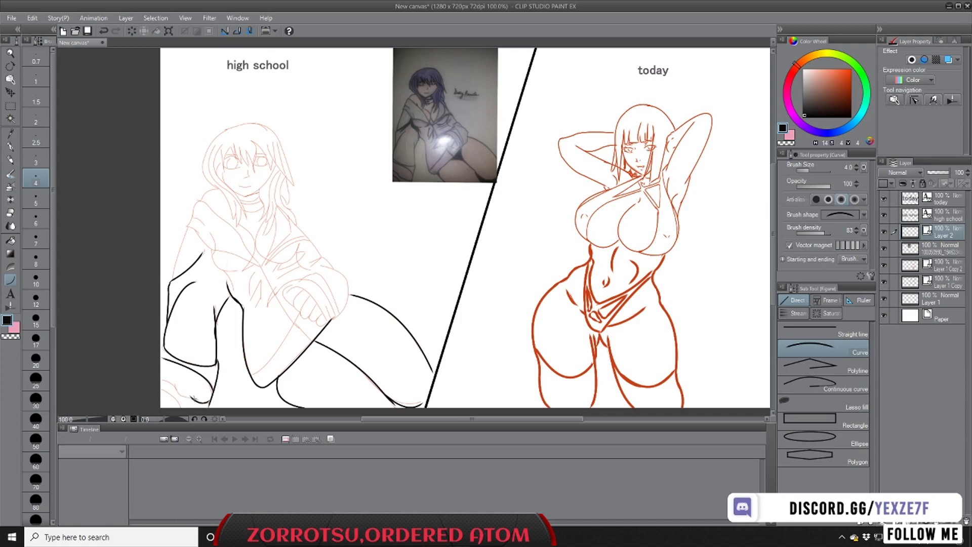
# Step: Trace the remaining curves in the lower-left corner, then the inner forearm line and the long diagonal jacket edge
pyautogui.click(181, 398)
pyautogui.moveTo(178, 389)
pyautogui.mouseDown()
pyautogui.moveTo(163, 380)
pyautogui.moveTo(160, 389)
pyautogui.mouseUp()
pyautogui.click(172, 383)
pyautogui.moveTo(303, 314); pyautogui.dragTo(251, 375)
pyautogui.click(308, 346)
pyautogui.moveTo(263, 290); pyautogui.dragTo(260, 263)
pyautogui.click(307, 325)
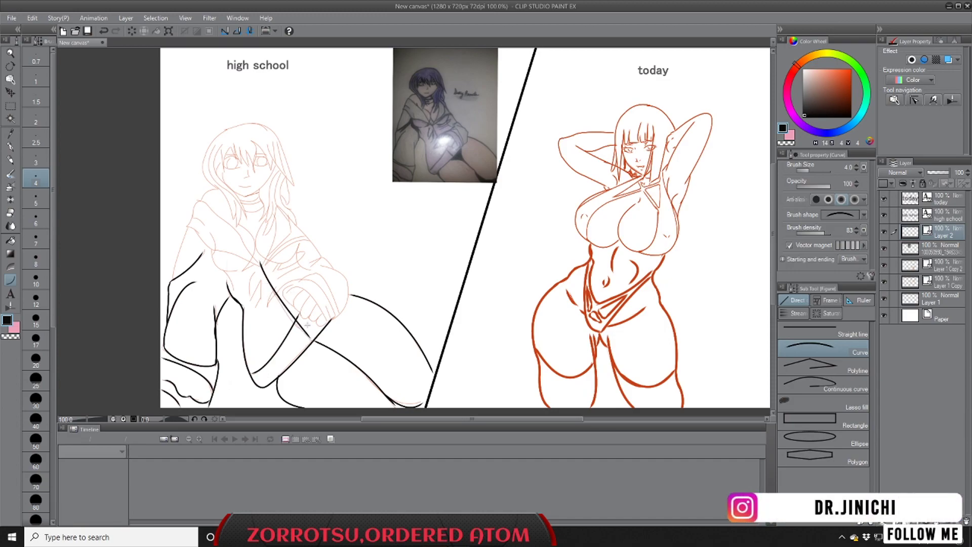
# Step: Ink the rounded sleeve around the seated figure's resting hand and the upper arm line down from the shoulder
pyautogui.moveTo(332, 319)
pyautogui.mouseDown()
pyautogui.moveTo(348, 284)
pyautogui.moveTo(313, 259)
pyautogui.mouseUp()
pyautogui.click(347, 309)
pyautogui.click(344, 269)
pyautogui.click(326, 259)
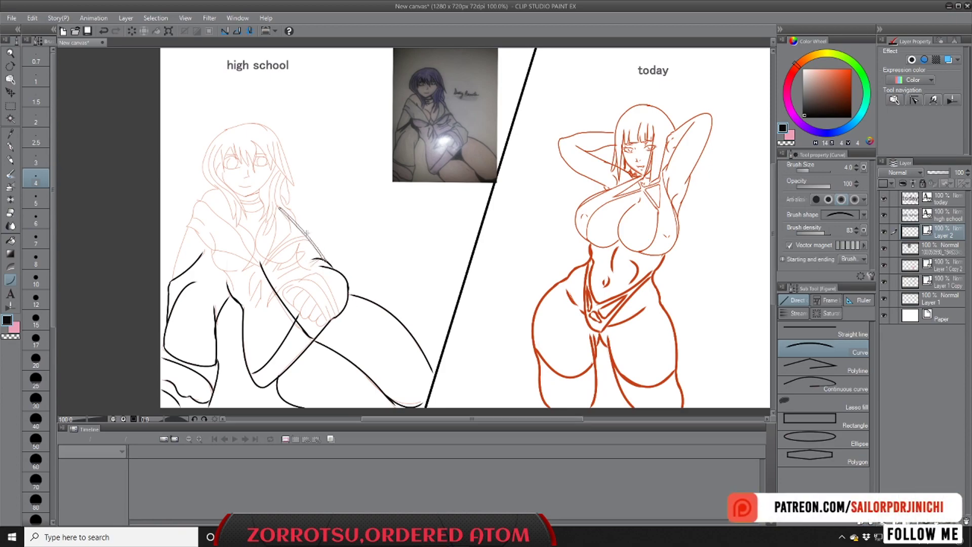
pyautogui.click(302, 263)
# Step: Trace the sleeve folds, the cuff opening and the back of the seated figure's hand
pyautogui.scroll(3, 303, 264)
pyautogui.click(294, 270)
pyautogui.moveTo(351, 328); pyautogui.dragTo(309, 279)
pyautogui.click(333, 268)
pyautogui.moveTo(345, 335)
pyautogui.mouseDown()
pyautogui.moveTo(321, 290)
pyautogui.moveTo(299, 284)
pyautogui.moveTo(279, 298)
pyautogui.moveTo(295, 323)
pyautogui.moveTo(319, 308)
pyautogui.moveTo(335, 339)
pyautogui.mouseUp()
pyautogui.click(332, 284)
pyautogui.click(308, 277)
pyautogui.click(284, 284)
pyautogui.click(275, 305)
pyautogui.click(300, 291)
pyautogui.click(330, 317)
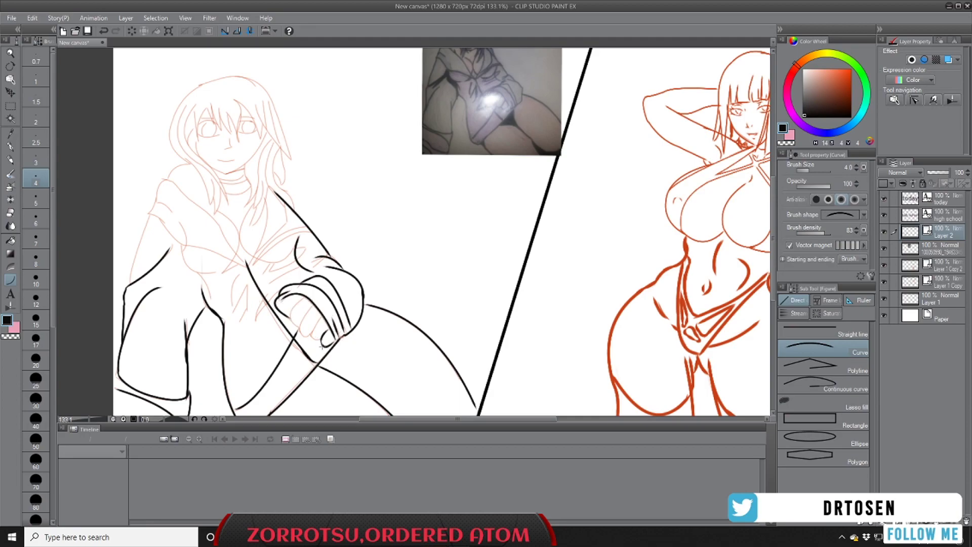
# Step: Ink the curled fingers of the seated figure's resting hand
pyautogui.click(304, 335)
pyautogui.moveTo(313, 335)
pyautogui.mouseDown()
pyautogui.moveTo(300, 327)
pyautogui.moveTo(311, 309)
pyautogui.moveTo(292, 308)
pyautogui.mouseUp()
pyautogui.click(303, 316)
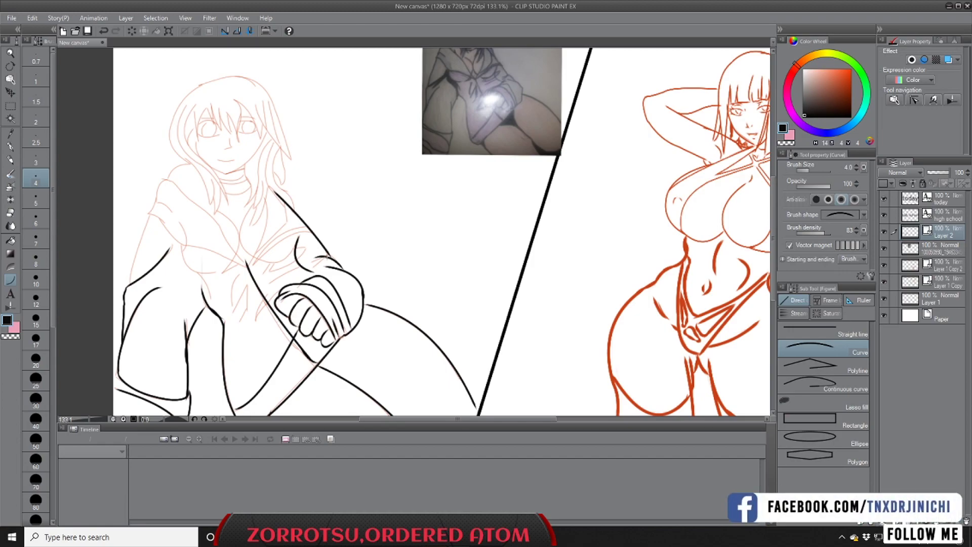
# Step: Draw the short fabric folds and hanging knot ends at the front of the seated figure's jacket
pyautogui.click(268, 290)
pyautogui.moveTo(242, 318); pyautogui.dragTo(247, 288)
pyautogui.click(248, 284)
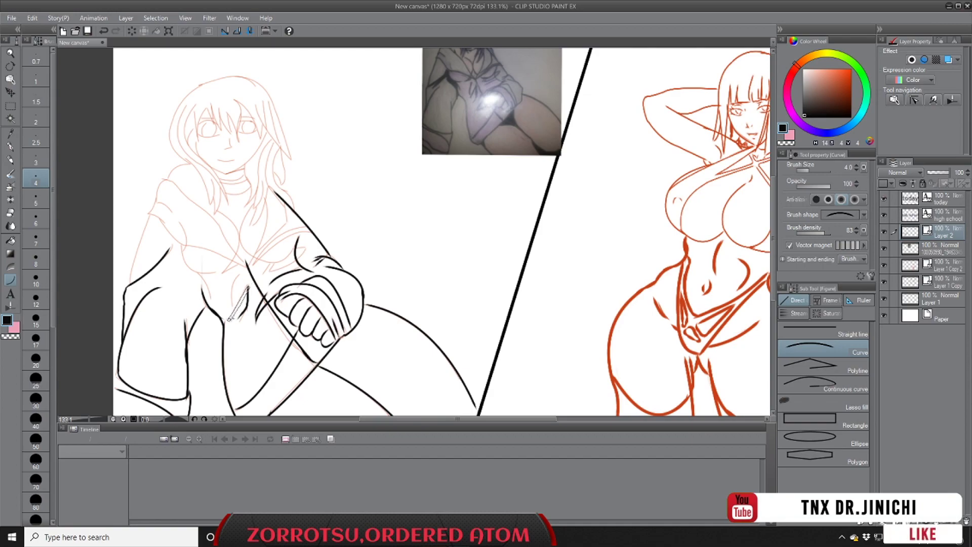
pyautogui.moveTo(241, 274); pyautogui.dragTo(213, 310)
pyautogui.click(213, 296)
# Step: Ink the jacket front, torso contours and the outer shoulder and upper arm of the seated figure
pyautogui.moveTo(182, 258); pyautogui.dragTo(184, 252)
pyautogui.click(188, 269)
pyautogui.click(188, 237)
pyautogui.moveTo(248, 265)
pyautogui.mouseDown()
pyautogui.moveTo(183, 247)
pyautogui.moveTo(163, 219)
pyautogui.moveTo(148, 216)
pyautogui.moveTo(130, 283)
pyautogui.moveTo(228, 267)
pyautogui.moveTo(216, 212)
pyautogui.moveTo(250, 253)
pyautogui.moveTo(278, 260)
pyautogui.mouseUp()
pyautogui.click(216, 246)
pyautogui.click(173, 245)
pyautogui.click(162, 210)
pyautogui.click(134, 252)
pyautogui.click(254, 212)
pyautogui.click(237, 237)
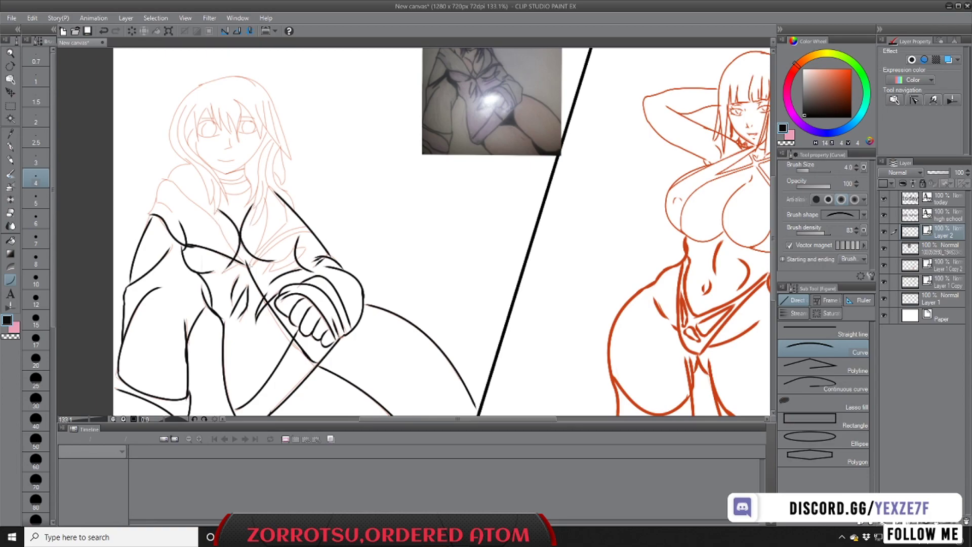
# Step: Draw the gathered creases radiating from the jacket knot and both edges of the open neckline
pyautogui.click(287, 267)
pyautogui.moveTo(308, 231); pyautogui.dragTo(257, 262)
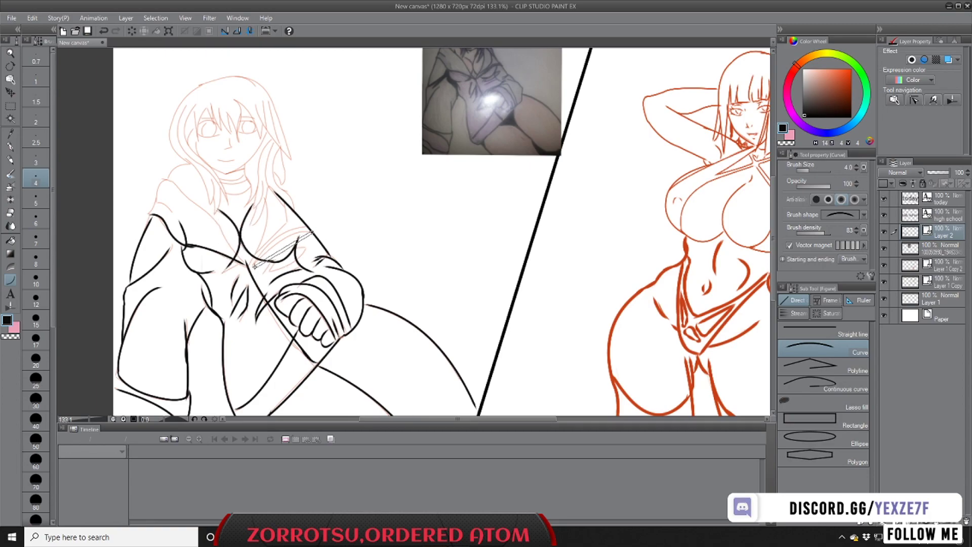
pyautogui.click(276, 237)
pyautogui.moveTo(307, 228)
pyautogui.mouseDown()
pyautogui.moveTo(257, 262)
pyautogui.moveTo(288, 218)
pyautogui.mouseUp()
pyautogui.click(273, 230)
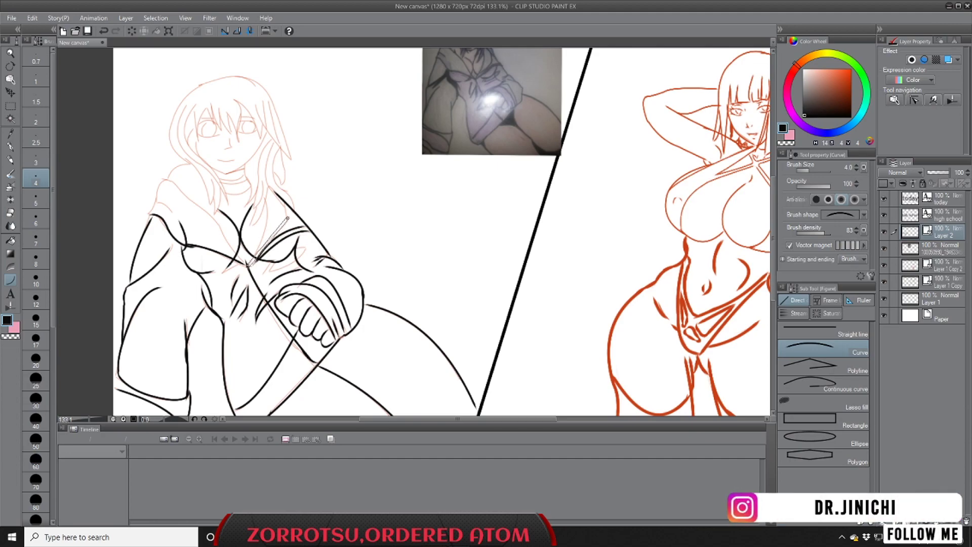
pyautogui.click(271, 236)
pyautogui.moveTo(248, 264); pyautogui.dragTo(267, 199)
pyautogui.click(266, 231)
pyautogui.moveTo(274, 235); pyautogui.dragTo(287, 218)
pyautogui.moveTo(245, 263); pyautogui.dragTo(216, 218)
pyautogui.click(227, 245)
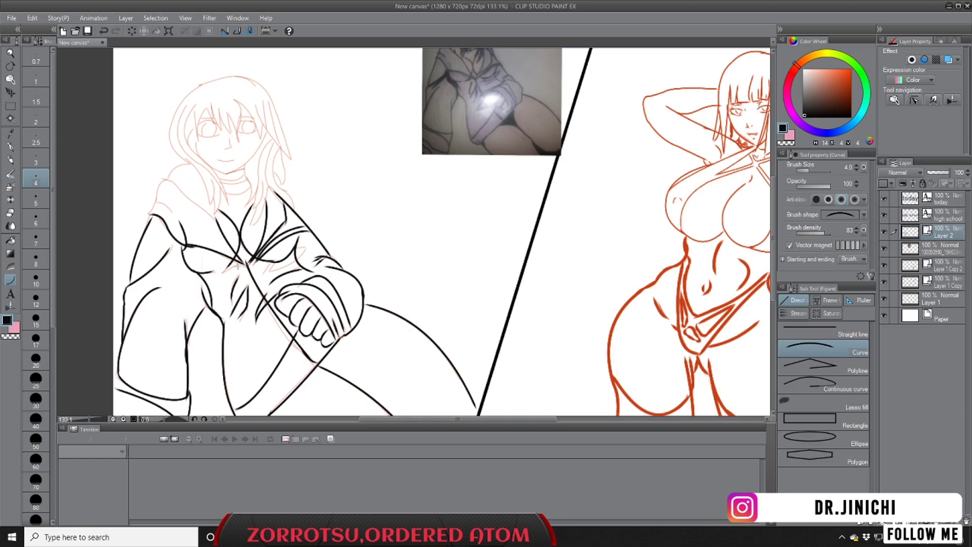
# Step: Trace the jacket's collar and hood outline over the seated figure's shoulder on the canvas's left side
pyautogui.click(205, 209)
pyautogui.moveTo(214, 216)
pyautogui.mouseDown()
pyautogui.moveTo(176, 183)
pyautogui.moveTo(160, 183)
pyautogui.moveTo(158, 208)
pyautogui.mouseUp()
pyautogui.click(190, 198)
pyautogui.click(167, 179)
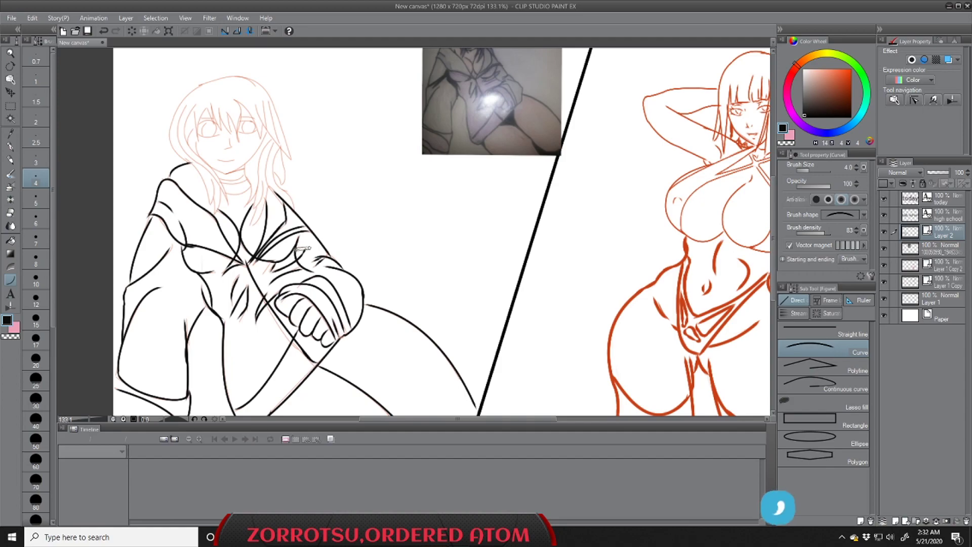
# Step: Ink the pointed hair strands falling beside the neck on the right side of the seated figure's face
pyautogui.scroll(-4, 290, 210)
pyautogui.scroll(5, 288, 202)
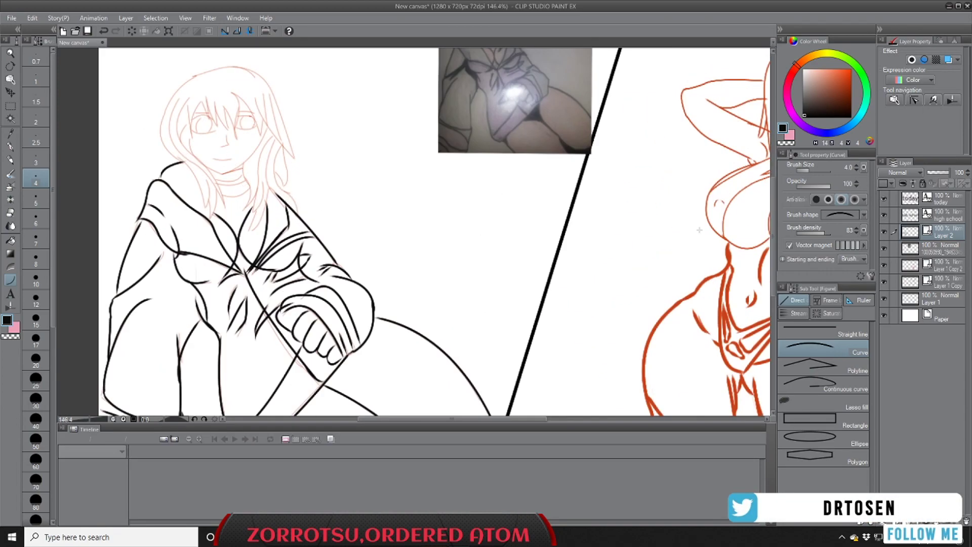
pyautogui.moveTo(537, 419); pyautogui.dragTo(505, 421)
pyautogui.moveTo(389, 187); pyautogui.dragTo(370, 233)
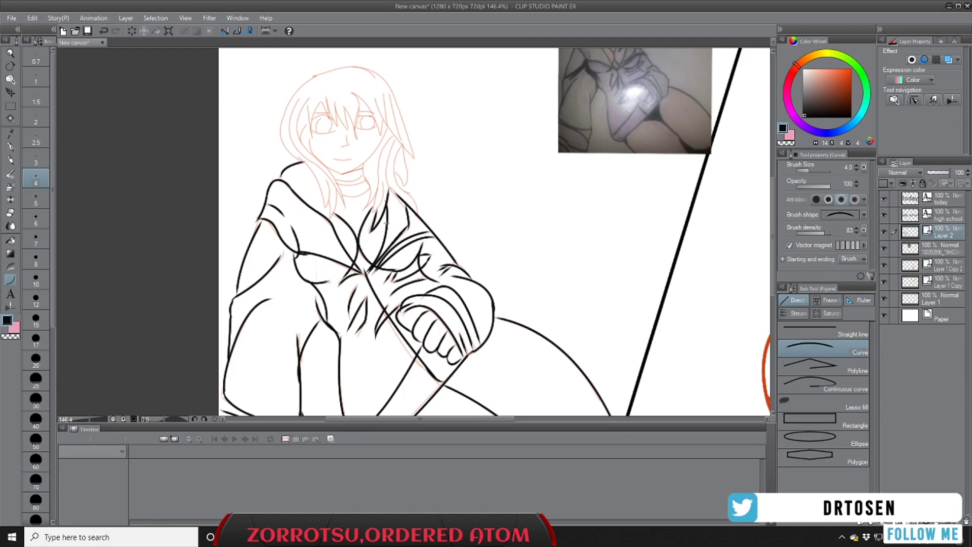
pyautogui.moveTo(385, 181); pyautogui.dragTo(372, 209)
pyautogui.click(385, 199)
pyautogui.moveTo(391, 136); pyautogui.dragTo(366, 215)
pyautogui.click(377, 170)
pyautogui.moveTo(382, 180); pyautogui.dragTo(364, 210)
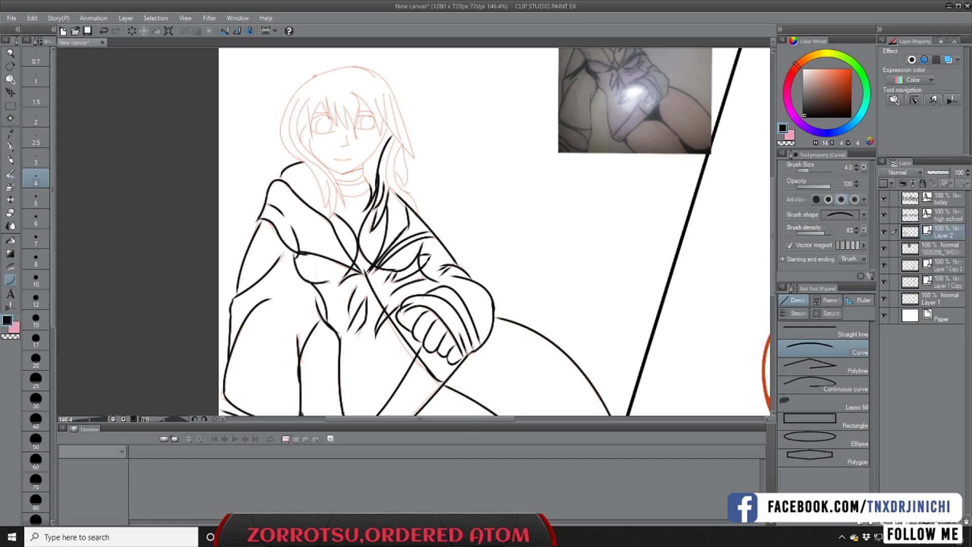
pyautogui.click(370, 152)
# Step: Trace the seated figure's jawline, the neck bands and the inner hair strands left of the face
pyautogui.moveTo(389, 127)
pyautogui.mouseDown()
pyautogui.moveTo(362, 163)
pyautogui.moveTo(310, 141)
pyautogui.moveTo(346, 205)
pyautogui.moveTo(365, 175)
pyautogui.moveTo(370, 188)
pyautogui.moveTo(308, 161)
pyautogui.moveTo(298, 99)
pyautogui.mouseUp()
pyautogui.click(358, 168)
pyautogui.click(316, 164)
pyautogui.click(340, 181)
pyautogui.click(355, 183)
pyautogui.click(355, 189)
pyautogui.click(357, 198)
pyautogui.click(326, 171)
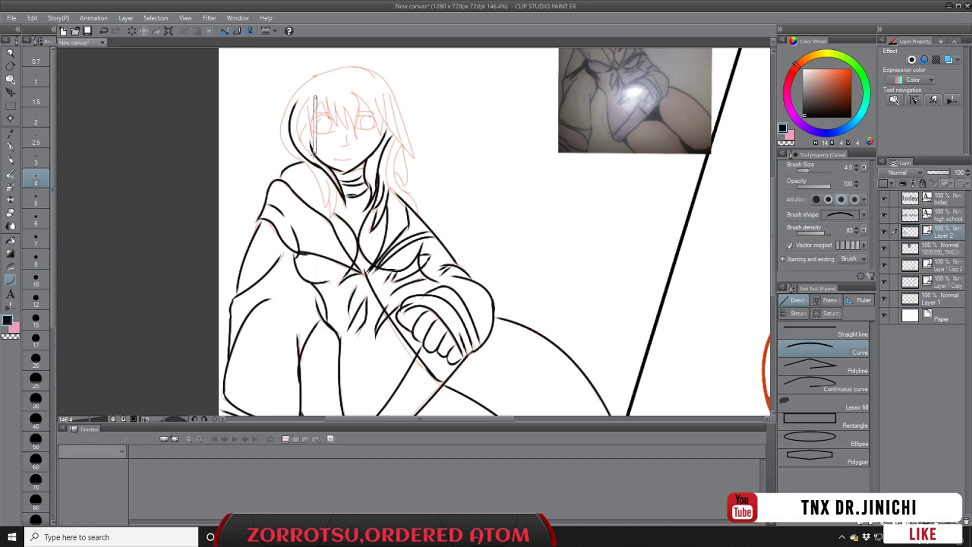
# Step: Ink the hair left of the face and the outer hair outline over the top of the seated figure's head
pyautogui.click(282, 119)
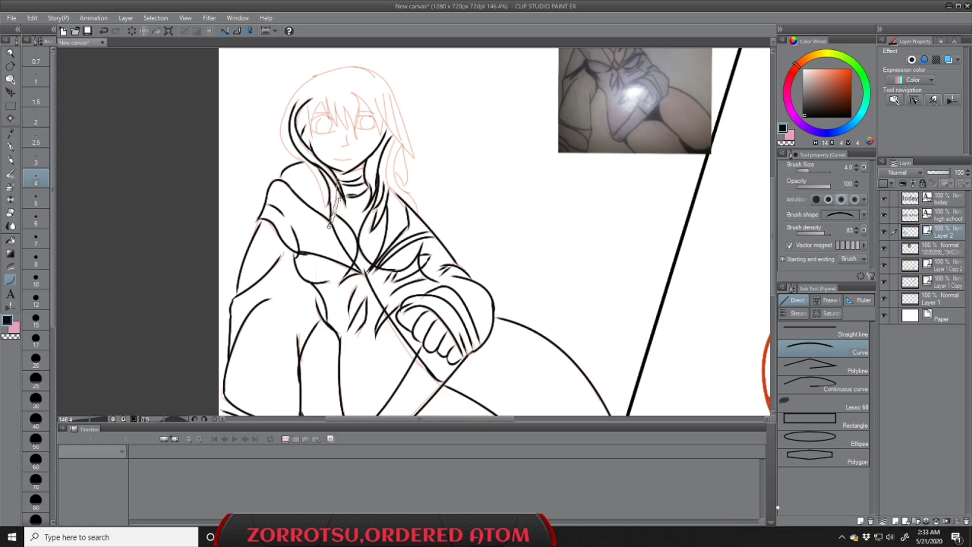
pyautogui.moveTo(322, 198)
pyautogui.mouseDown()
pyautogui.moveTo(279, 114)
pyautogui.moveTo(287, 101)
pyautogui.moveTo(374, 72)
pyautogui.moveTo(399, 111)
pyautogui.mouseUp()
pyautogui.click(324, 170)
pyautogui.click(266, 151)
pyautogui.click(314, 54)
pyautogui.click(387, 71)
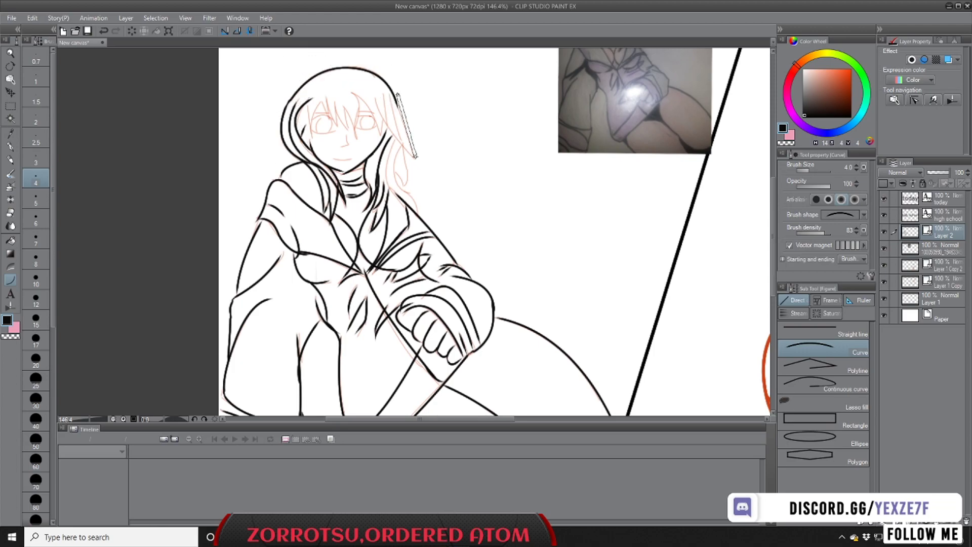
# Step: Draw the long pointed side lock right of the seated figure's face, undoing one stray stroke
pyautogui.click(402, 127)
pyautogui.moveTo(416, 158)
pyautogui.mouseDown()
pyautogui.moveTo(374, 93)
pyautogui.moveTo(387, 123)
pyautogui.mouseUp()
pyautogui.click(379, 124)
pyautogui.click(377, 122)
pyautogui.click(103, 31)
pyautogui.click(389, 123)
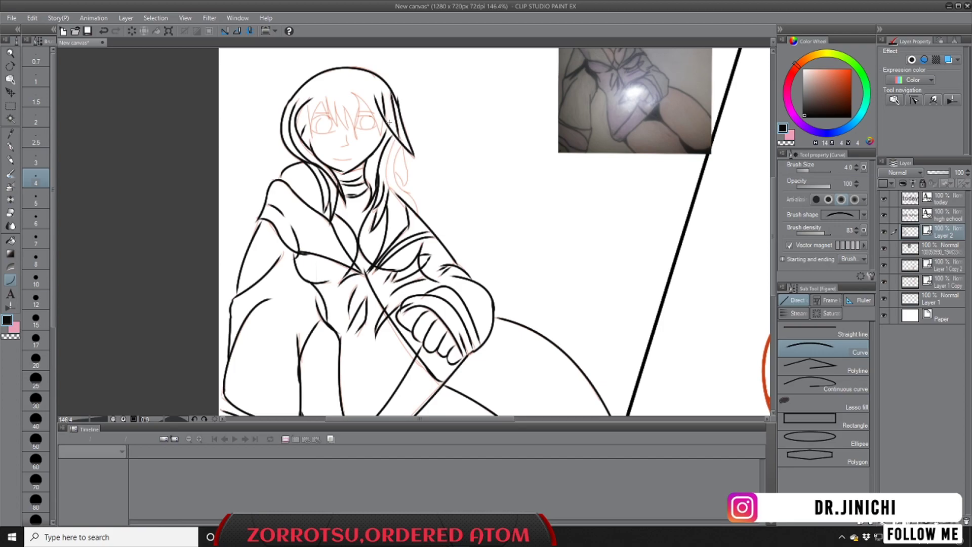
# Step: Ink the pointed bangs across the seated figure's forehead
pyautogui.moveTo(372, 114)
pyautogui.mouseDown()
pyautogui.moveTo(353, 93)
pyautogui.moveTo(355, 135)
pyautogui.moveTo(343, 104)
pyautogui.mouseUp()
pyautogui.click(372, 106)
pyautogui.click(360, 117)
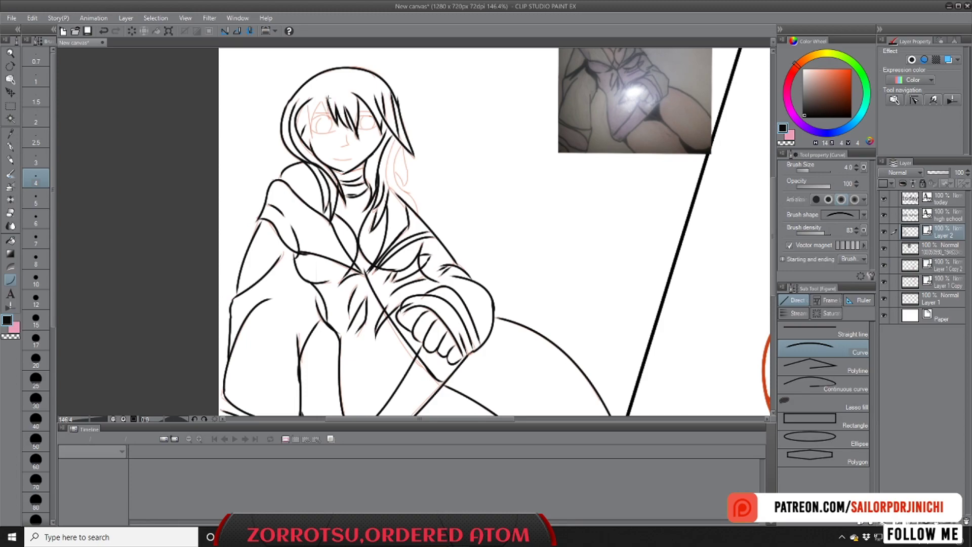
pyautogui.moveTo(326, 110); pyautogui.dragTo(323, 101)
pyautogui.click(325, 107)
pyautogui.moveTo(323, 102); pyautogui.dragTo(312, 139)
pyautogui.click(312, 118)
# Step: Draw the seated figure's smiling mouth and nose
pyautogui.click(343, 163)
pyautogui.moveTo(330, 155)
pyautogui.mouseDown()
pyautogui.moveTo(354, 158)
pyautogui.moveTo(349, 145)
pyautogui.mouseUp()
pyautogui.click(347, 141)
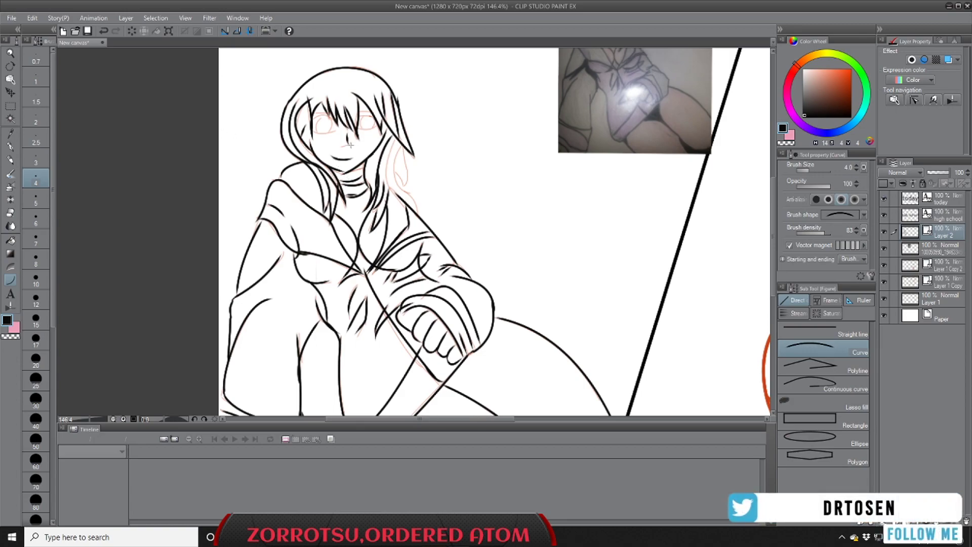
# Step: Ink the remaining loose hair locks over the seated figure's shoulder on the right side of the head
pyautogui.scroll(-6, 376, 116)
pyautogui.scroll(5, 384, 137)
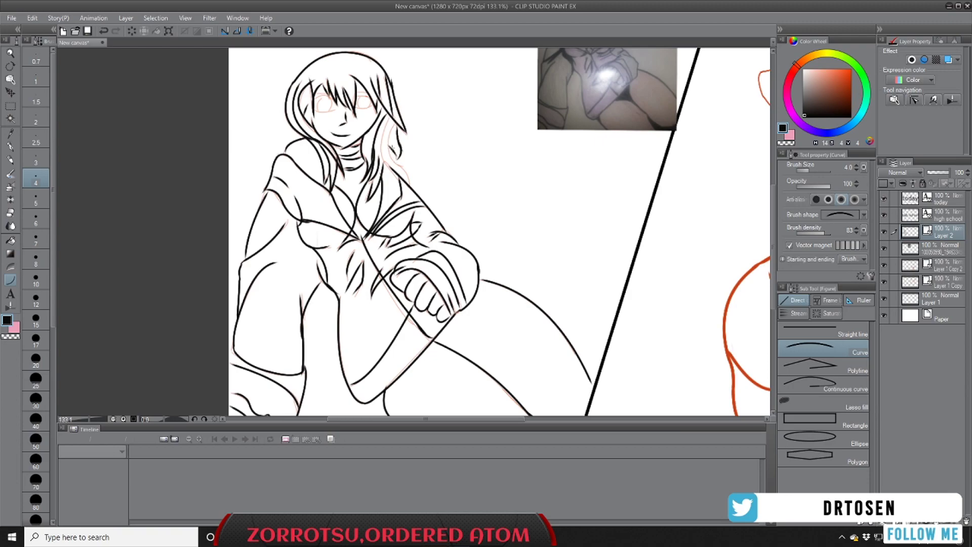
pyautogui.moveTo(398, 169)
pyautogui.mouseDown()
pyautogui.moveTo(397, 127)
pyautogui.moveTo(401, 184)
pyautogui.mouseUp()
pyautogui.click(390, 121)
pyautogui.click(371, 152)
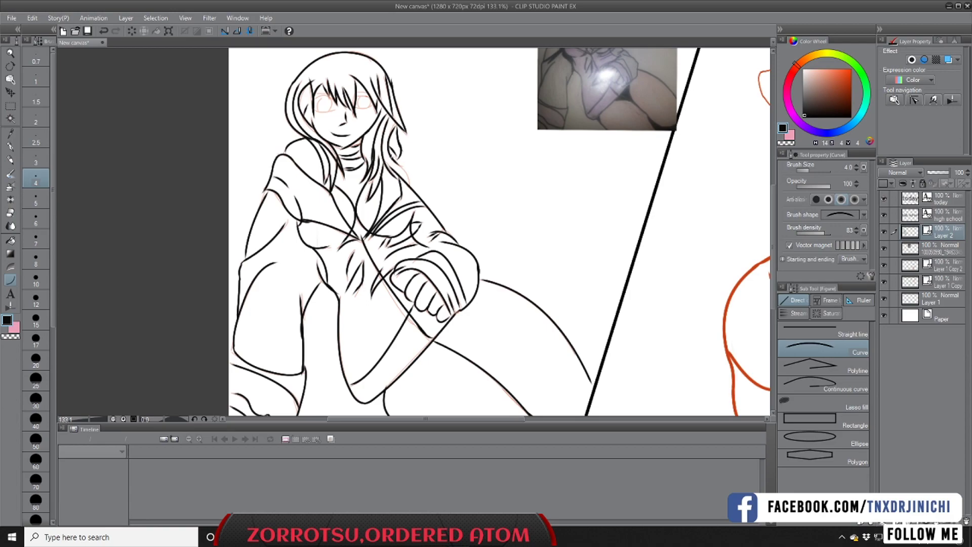
# Step: Trace the outlines of both eyes on the seated figure's face
pyautogui.scroll(2, 358, 114)
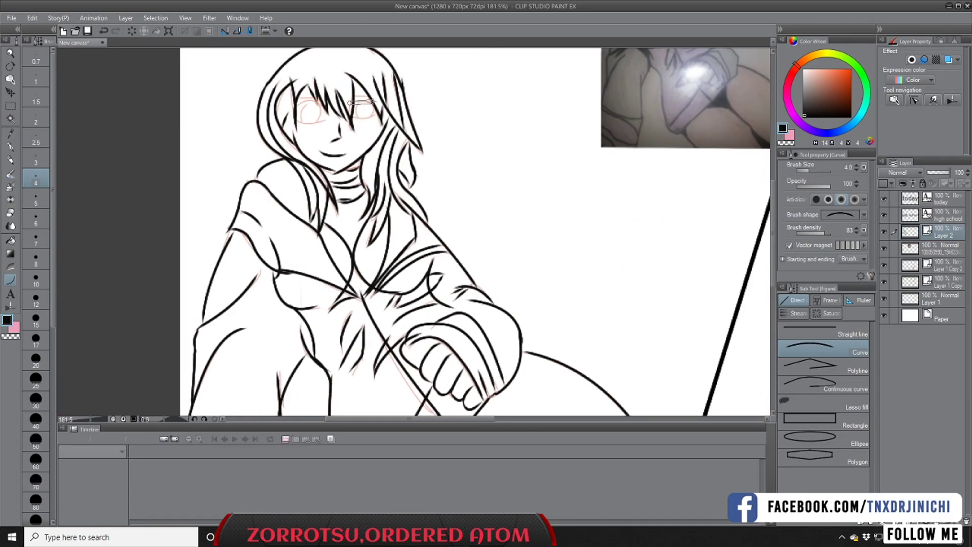
pyautogui.moveTo(383, 109)
pyautogui.mouseDown()
pyautogui.moveTo(347, 114)
pyautogui.moveTo(365, 118)
pyautogui.moveTo(378, 100)
pyautogui.mouseUp()
pyautogui.click(356, 109)
pyautogui.click(368, 95)
pyautogui.moveTo(315, 97)
pyautogui.mouseDown()
pyautogui.moveTo(295, 100)
pyautogui.moveTo(302, 124)
pyautogui.mouseUp()
pyautogui.click(305, 95)
pyautogui.click(315, 122)
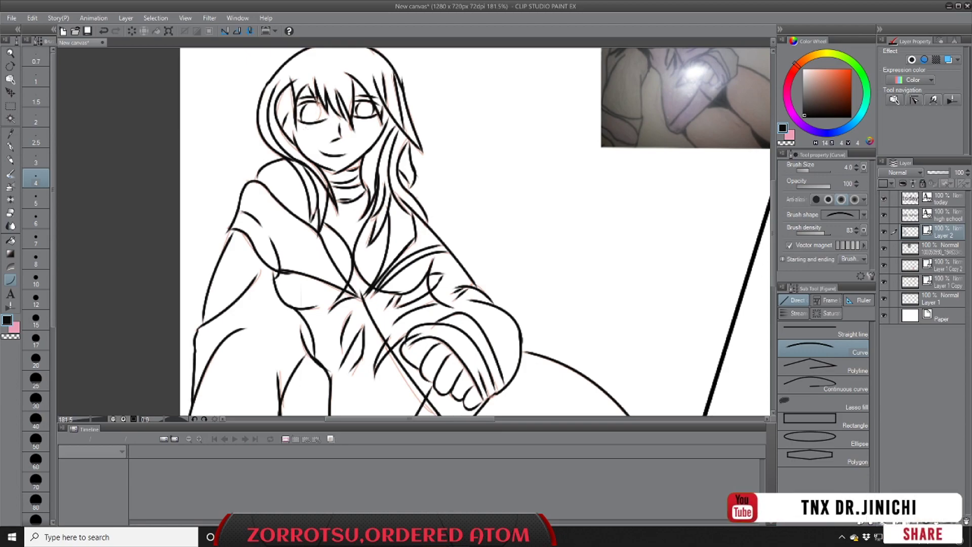
# Step: Check the finished line art of the seated figure by toggling the reference photo and the Layer 1 Copy 2 sketch
pyautogui.scroll(-7, 326, 129)
pyautogui.click(885, 248)
pyautogui.hotkey('ctrl', '+')
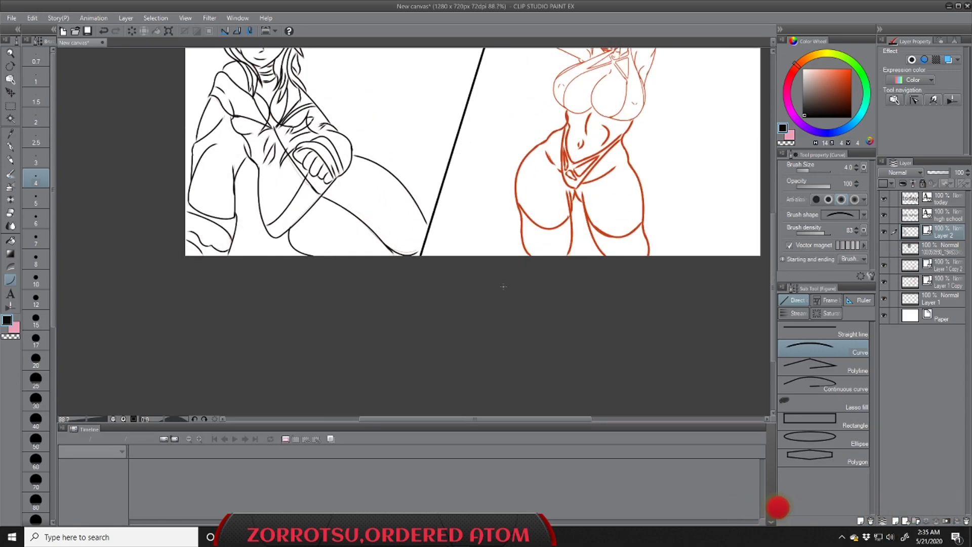
pyautogui.click(884, 249)
pyautogui.click(883, 264)
pyautogui.click(883, 264)
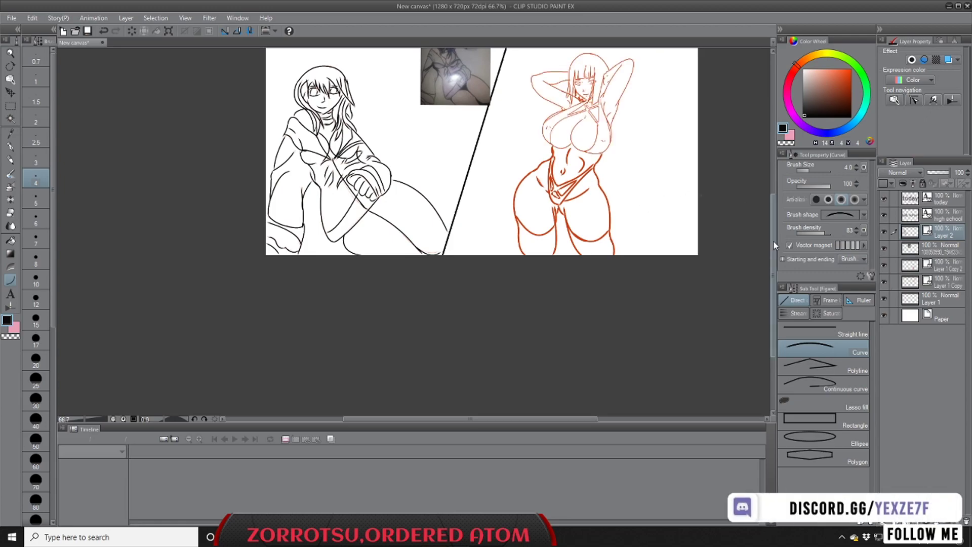
pyautogui.scroll(2, 550, 295)
pyautogui.scroll(4, 550, 295)
pyautogui.scroll(-3, 552, 361)
pyautogui.moveTo(537, 419); pyautogui.dragTo(569, 419)
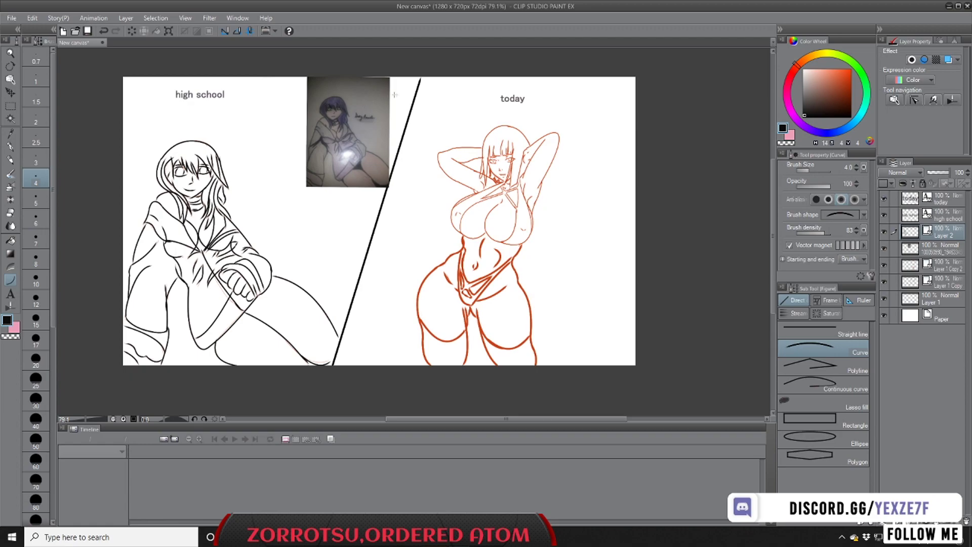
# Step: Ink the raised, bent arm left of the standing figure's head, including its elbow and inner edge
pyautogui.scroll(2, 479, 145)
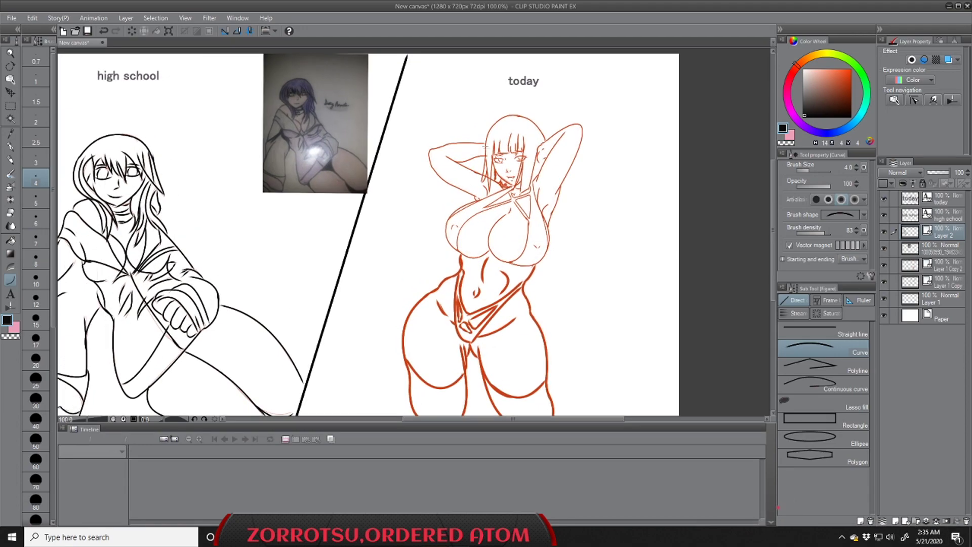
pyautogui.moveTo(483, 143)
pyautogui.mouseDown()
pyautogui.moveTo(443, 146)
pyautogui.moveTo(427, 173)
pyautogui.moveTo(472, 208)
pyautogui.mouseUp()
pyautogui.click(462, 139)
pyautogui.scroll(4, 445, 151)
pyautogui.click(434, 149)
pyautogui.click(415, 149)
pyautogui.click(429, 191)
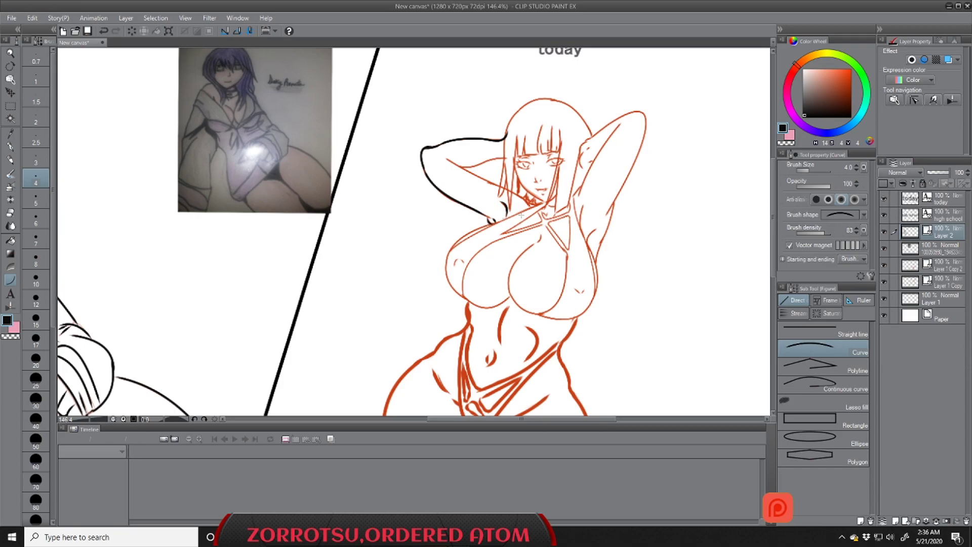
pyautogui.click(512, 186)
pyautogui.moveTo(499, 187); pyautogui.dragTo(489, 162)
pyautogui.click(472, 175)
pyautogui.click(492, 158)
# Step: Trace the standing figure's waist, hip and outer leg outline on the side nearest the dividing line
pyautogui.scroll(-4, 572, 201)
pyautogui.moveTo(621, 252); pyautogui.dragTo(617, 164)
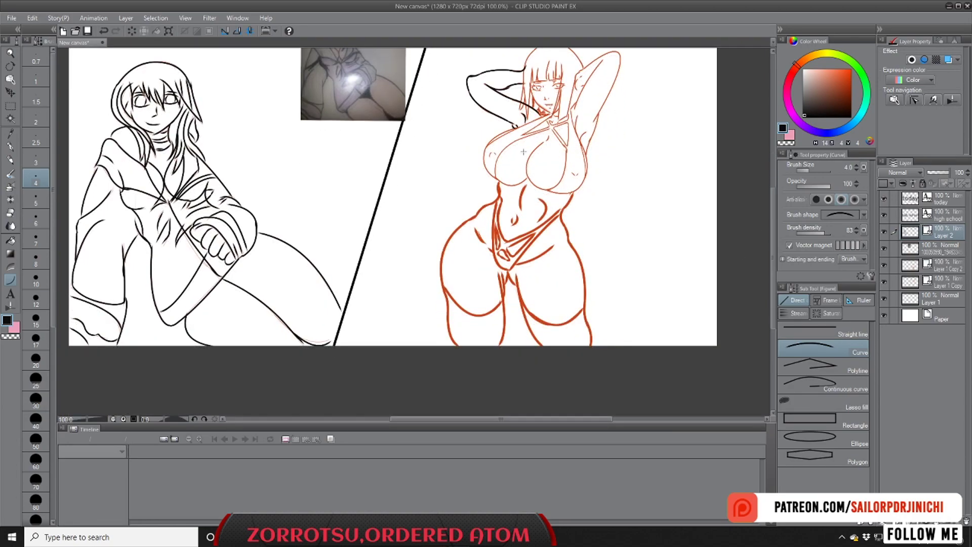
pyautogui.moveTo(498, 182); pyautogui.dragTo(483, 206)
pyautogui.click(498, 191)
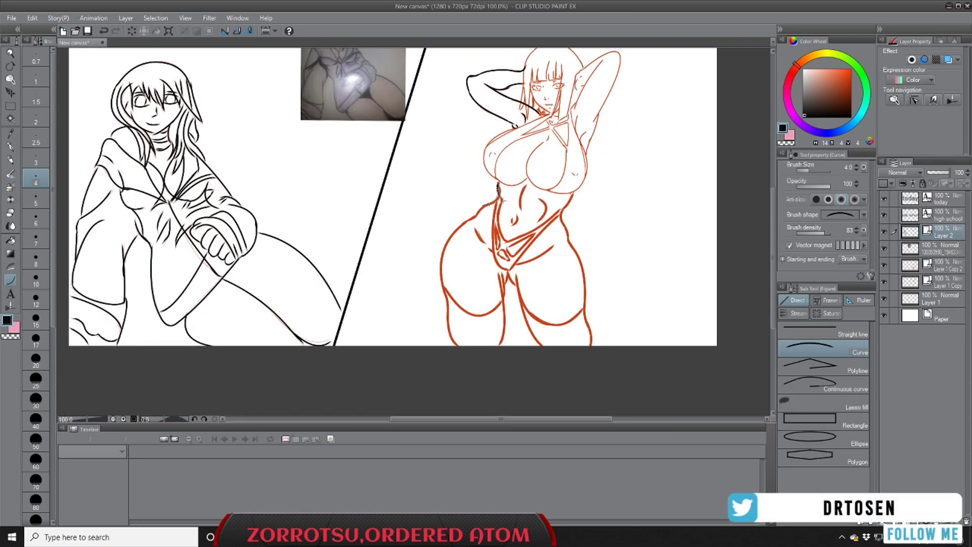
pyautogui.moveTo(456, 230); pyautogui.dragTo(442, 288)
pyautogui.click(432, 236)
pyautogui.click(445, 330)
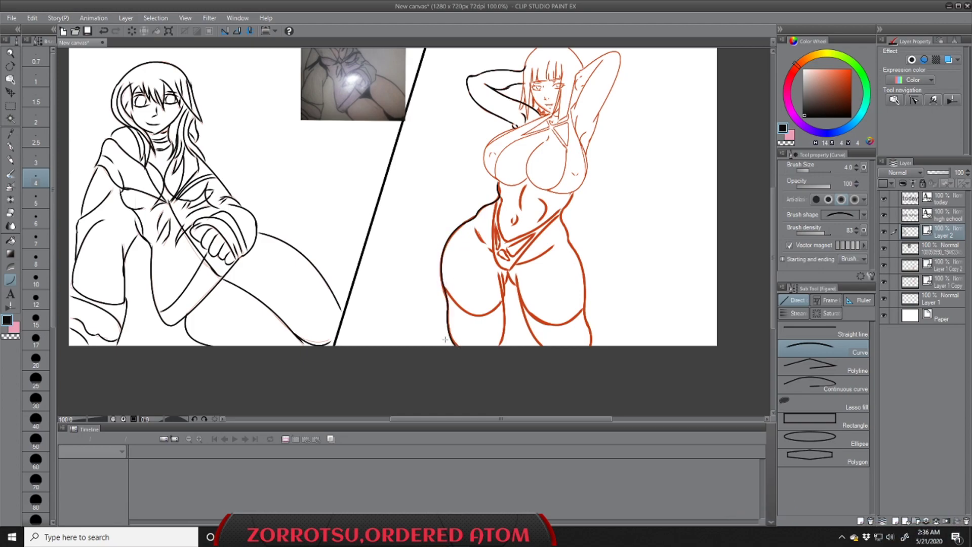
# Step: Ink the standing figure's inner leg lines and the curved bands across both thighs
pyautogui.moveTo(500, 273); pyautogui.dragTo(499, 347)
pyautogui.click(508, 318)
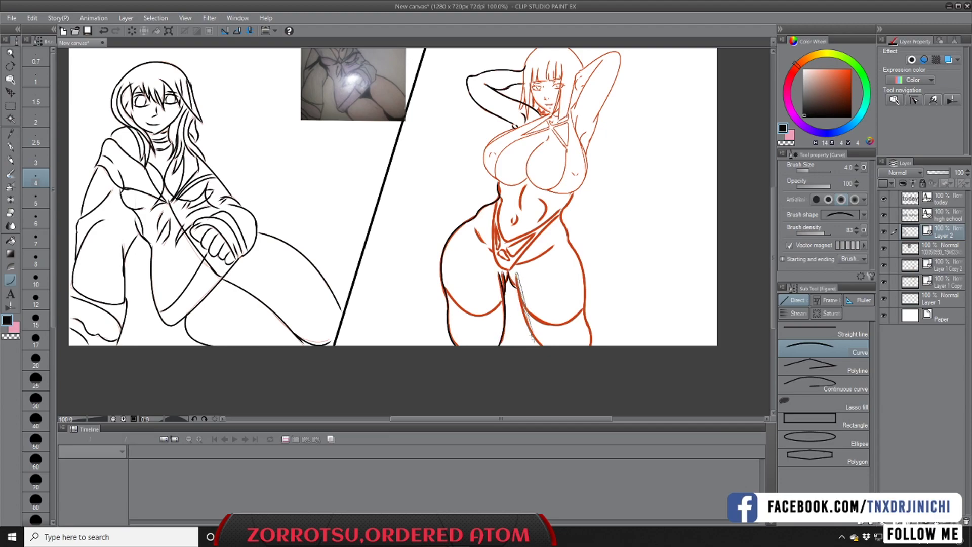
pyautogui.hotkey('ctrl', 'z')
pyautogui.moveTo(517, 293); pyautogui.dragTo(586, 305)
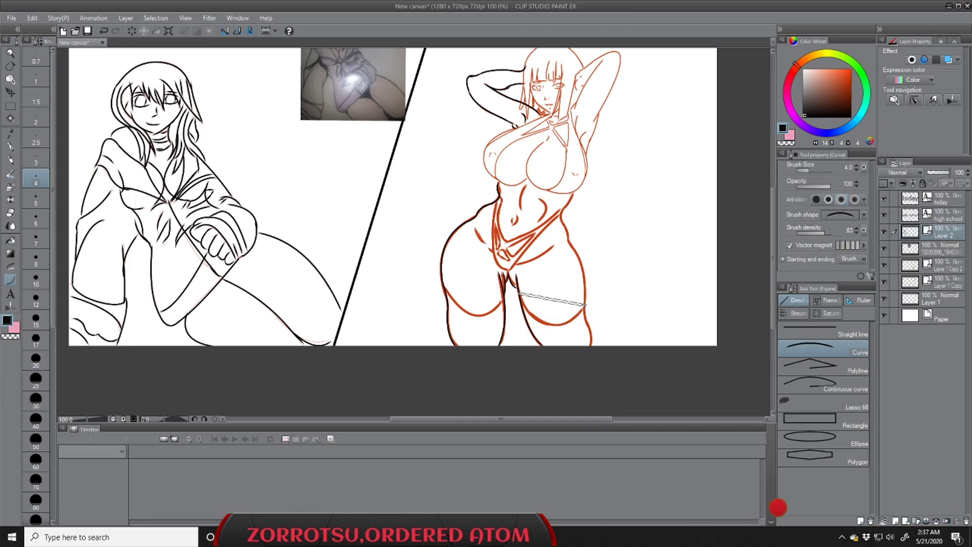
pyautogui.click(557, 349)
pyautogui.moveTo(504, 299); pyautogui.dragTo(444, 285)
pyautogui.click(475, 339)
# Step: Trace the outer hip and leg outline on the side away from the dividing line, plus the hip creases
pyautogui.moveTo(585, 294); pyautogui.dragTo(590, 348)
pyautogui.click(582, 312)
pyautogui.click(596, 336)
pyautogui.moveTo(566, 238); pyautogui.dragTo(585, 301)
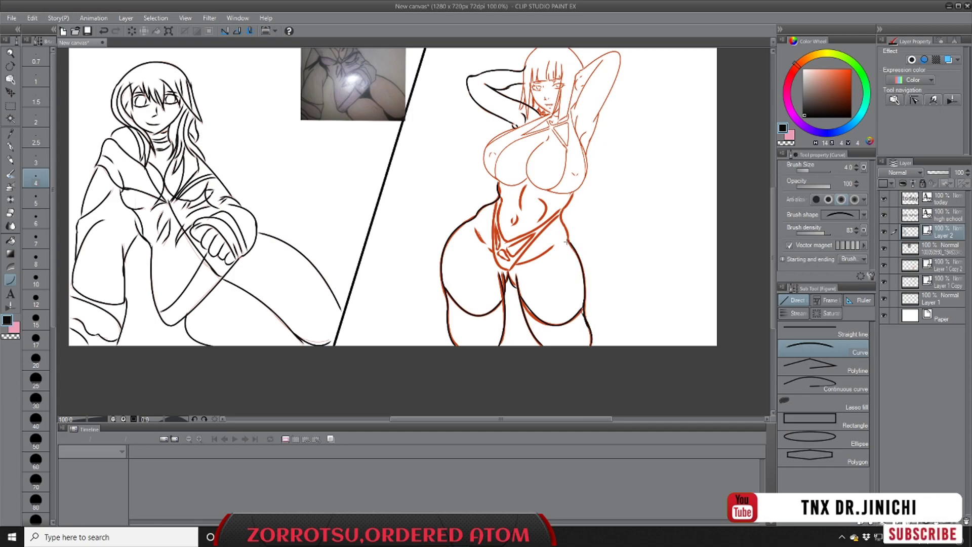
pyautogui.moveTo(555, 243); pyautogui.dragTo(476, 228)
pyautogui.click(540, 261)
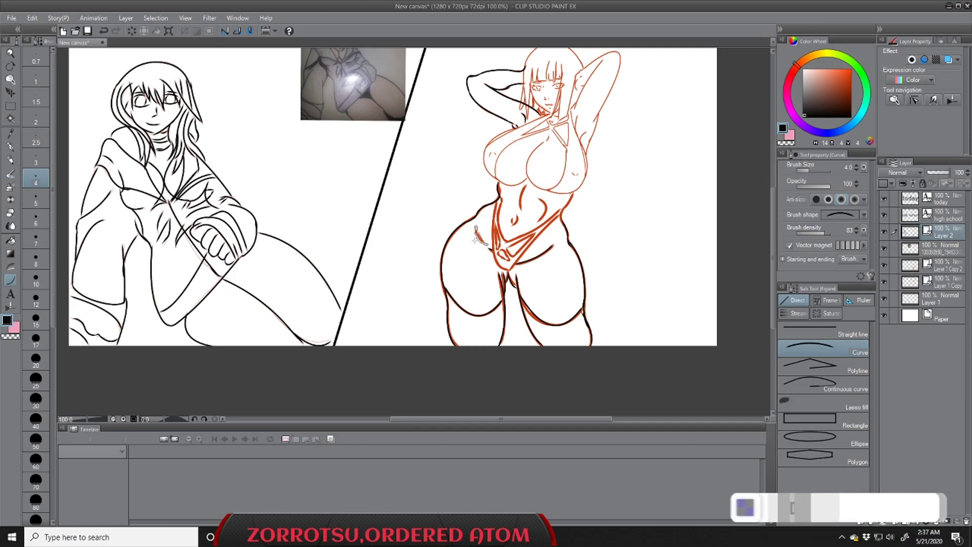
pyautogui.scroll(2, 476, 240)
# Step: Trace the outer edges and waistline of the standing figure's bikini bottom
pyautogui.click(485, 266)
pyautogui.moveTo(486, 259); pyautogui.dragTo(489, 169)
pyautogui.click(477, 219)
pyautogui.moveTo(517, 260)
pyautogui.mouseDown()
pyautogui.moveTo(582, 194)
pyautogui.moveTo(506, 224)
pyautogui.mouseUp()
pyautogui.click(558, 206)
pyautogui.click(548, 214)
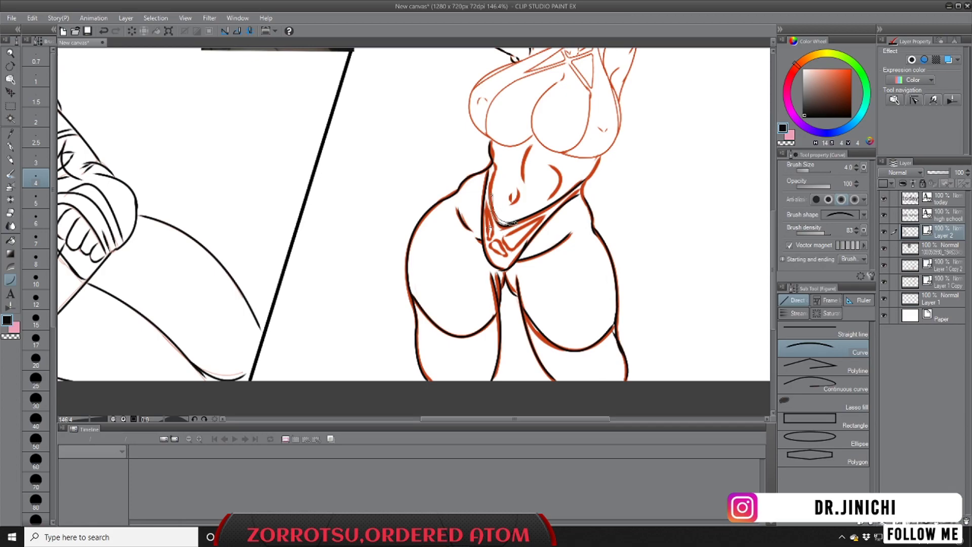
# Step: Ink the abdomen lines and navel, and the small cutout shapes on the bikini bottom
pyautogui.click(517, 165)
pyautogui.moveTo(545, 161)
pyautogui.mouseDown()
pyautogui.moveTo(550, 199)
pyautogui.moveTo(515, 201)
pyautogui.mouseUp()
pyautogui.click(572, 176)
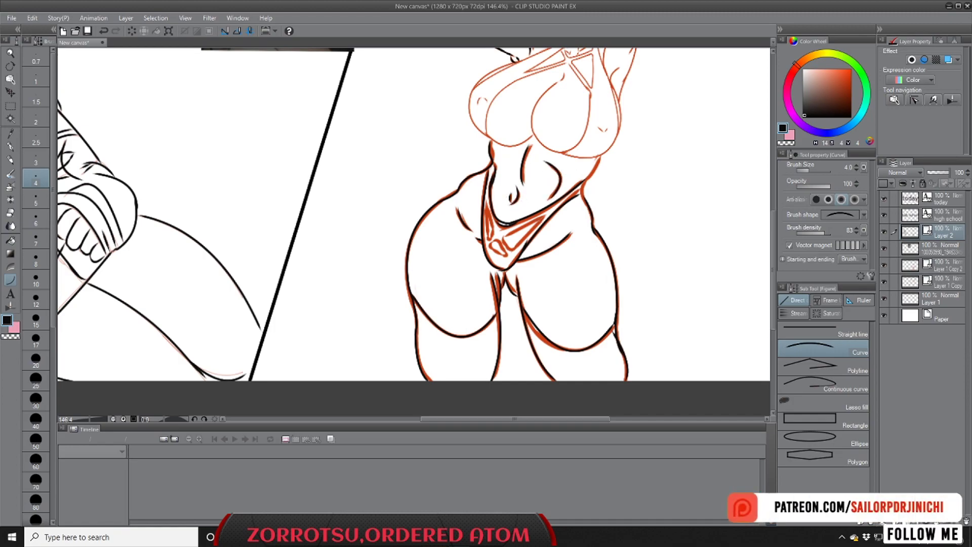
pyautogui.click(504, 235)
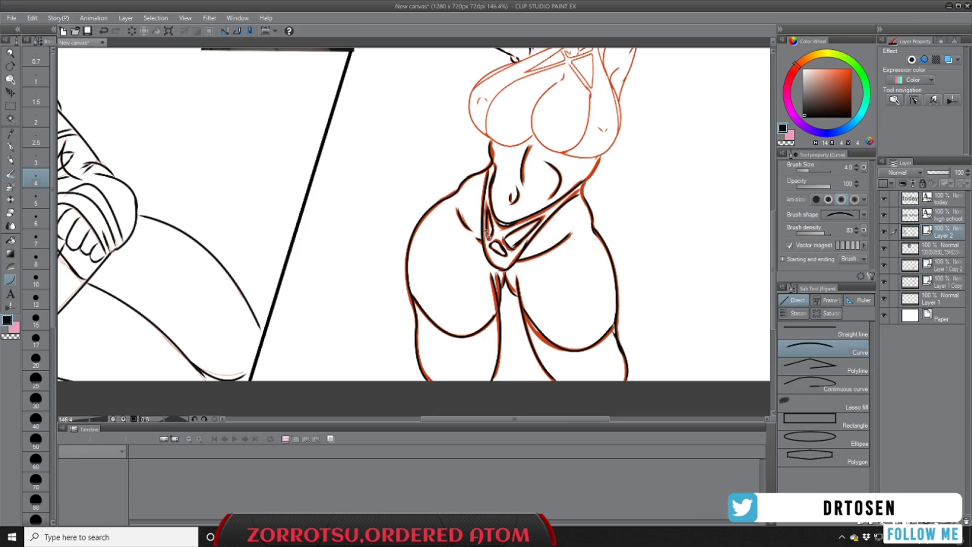
# Step: Ink the main curved outlines of the standing figure's chest over the red sketch
pyautogui.scroll(-5, 515, 230)
pyautogui.moveTo(773, 269); pyautogui.dragTo(773, 226)
pyautogui.scroll(3, 566, 270)
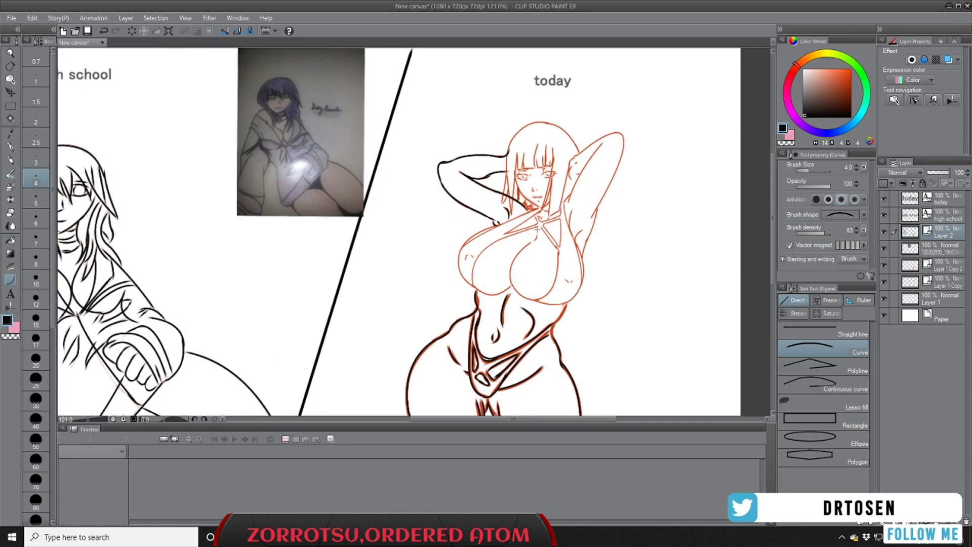
pyautogui.moveTo(531, 242)
pyautogui.mouseDown()
pyautogui.moveTo(513, 286)
pyautogui.moveTo(566, 300)
pyautogui.mouseUp()
pyautogui.click(512, 263)
pyautogui.click(526, 299)
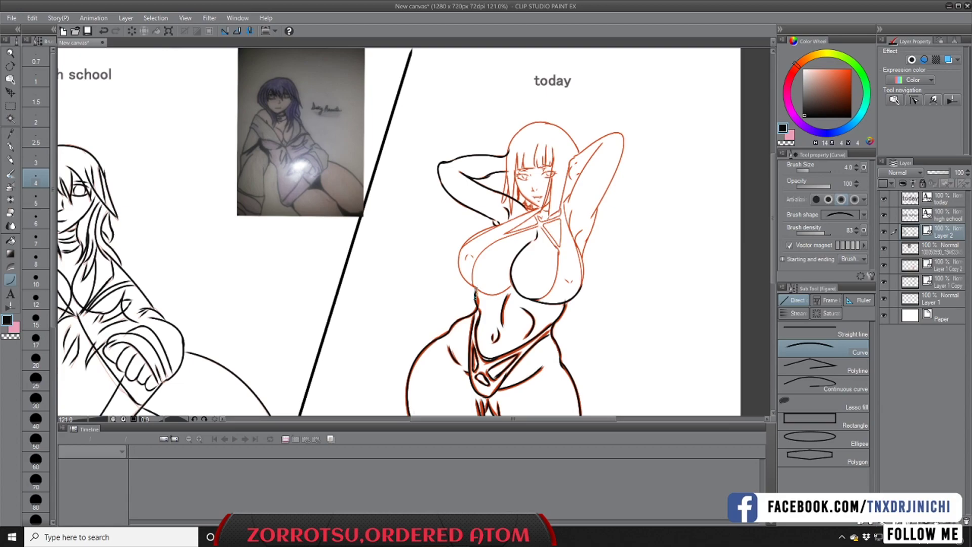
pyautogui.moveTo(556, 293); pyautogui.dragTo(558, 252)
pyautogui.click(558, 298)
pyautogui.moveTo(489, 293)
pyautogui.mouseDown()
pyautogui.moveTo(457, 262)
pyautogui.moveTo(462, 243)
pyautogui.moveTo(473, 285)
pyautogui.moveTo(459, 241)
pyautogui.moveTo(512, 215)
pyautogui.moveTo(459, 249)
pyautogui.mouseUp()
pyautogui.click(450, 285)
pyautogui.click(475, 242)
# Step: Trace the halter strap edges on the side nearest the dividing line and the collar around the neck
pyautogui.scroll(3, 468, 250)
pyautogui.click(466, 223)
pyautogui.click(467, 231)
pyautogui.moveTo(571, 192)
pyautogui.mouseDown()
pyautogui.moveTo(520, 229)
pyautogui.moveTo(561, 215)
pyautogui.moveTo(563, 198)
pyautogui.moveTo(582, 206)
pyautogui.mouseUp()
pyautogui.click(543, 212)
pyautogui.click(544, 220)
pyautogui.click(562, 207)
pyautogui.click(572, 209)
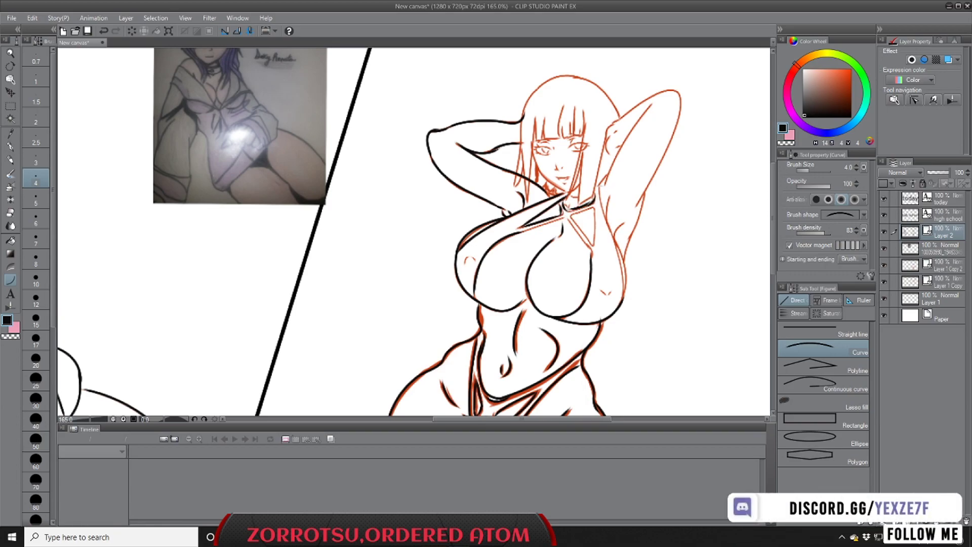
# Step: Ink the halter top's triangular opening and crossing straps, plus the adjoining line below the far shoulder
pyautogui.click(612, 233)
pyautogui.moveTo(573, 217); pyautogui.dragTo(595, 208)
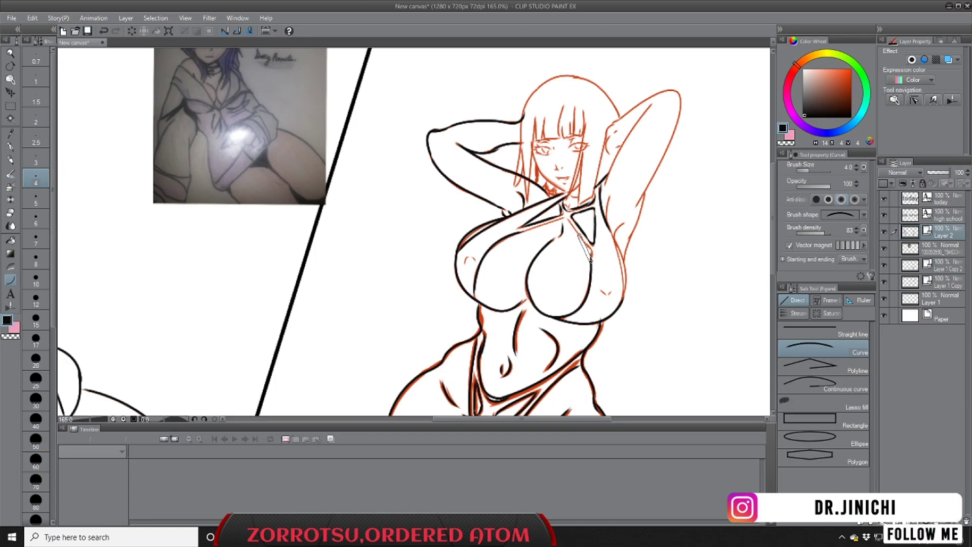
pyautogui.click(591, 254)
pyautogui.moveTo(572, 225); pyautogui.dragTo(557, 222)
pyautogui.click(518, 233)
# Step: Trace the long side hair strands framing the standing figure's face on the side nearest the dividing line
pyautogui.scroll(-5, 573, 223)
pyautogui.scroll(5, 573, 223)
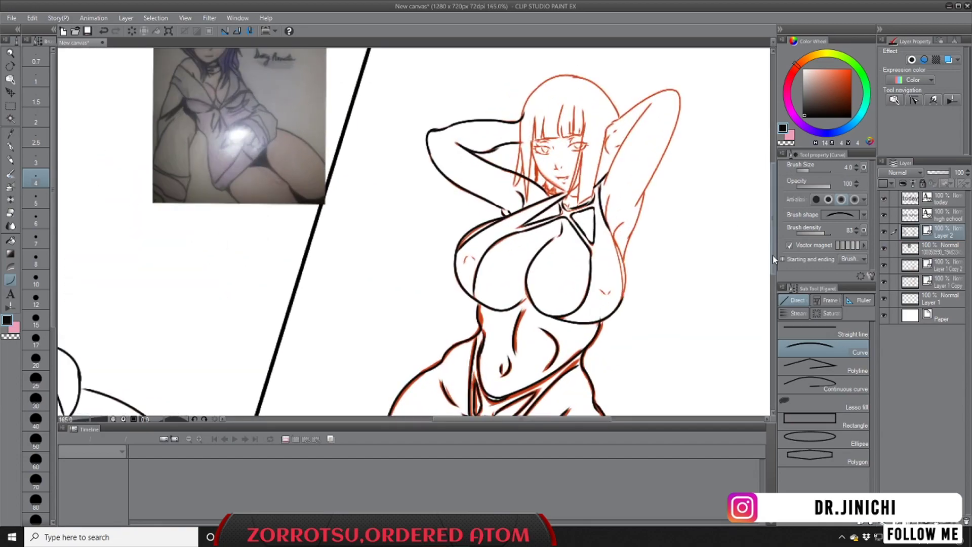
pyautogui.moveTo(773, 248); pyautogui.dragTo(773, 232)
pyautogui.scroll(2, 569, 260)
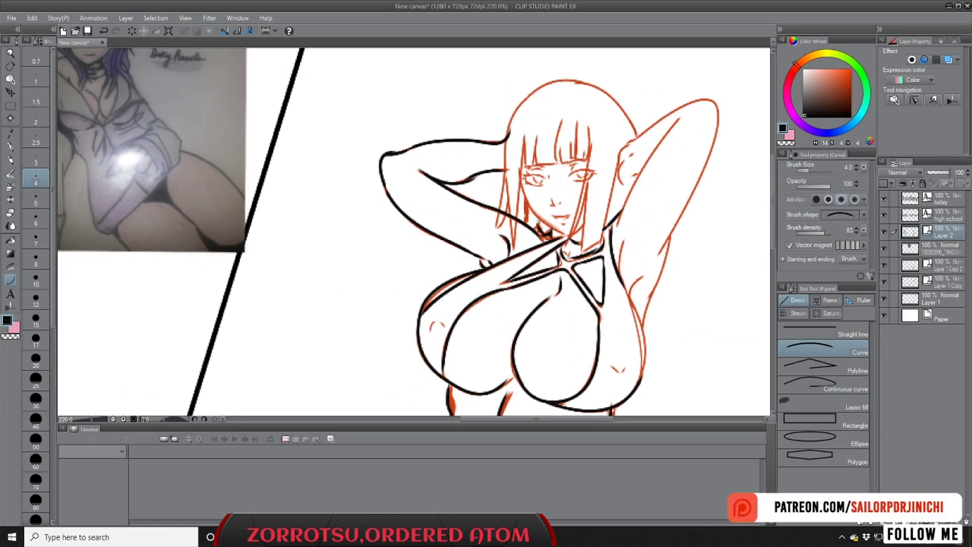
pyautogui.moveTo(525, 148); pyautogui.dragTo(510, 133)
pyautogui.click(521, 208)
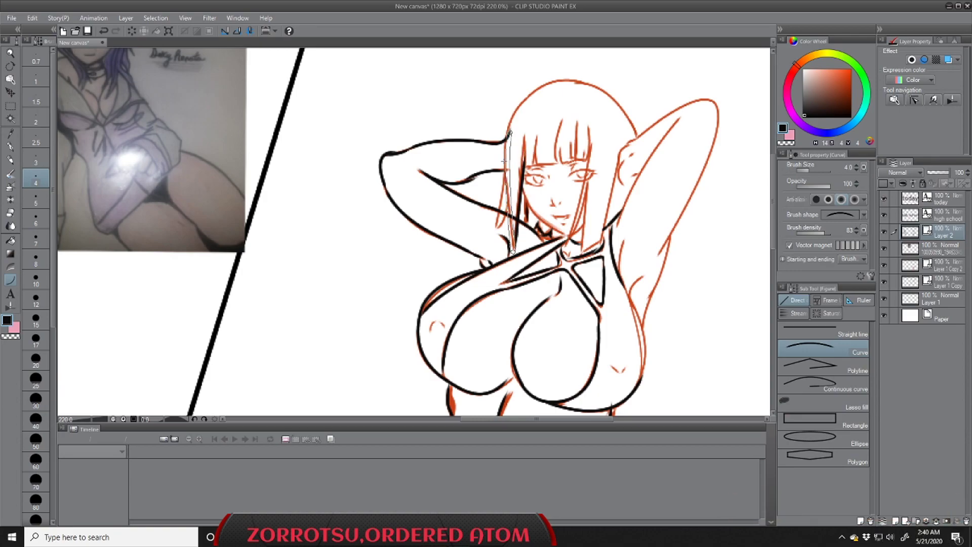
pyautogui.click(490, 237)
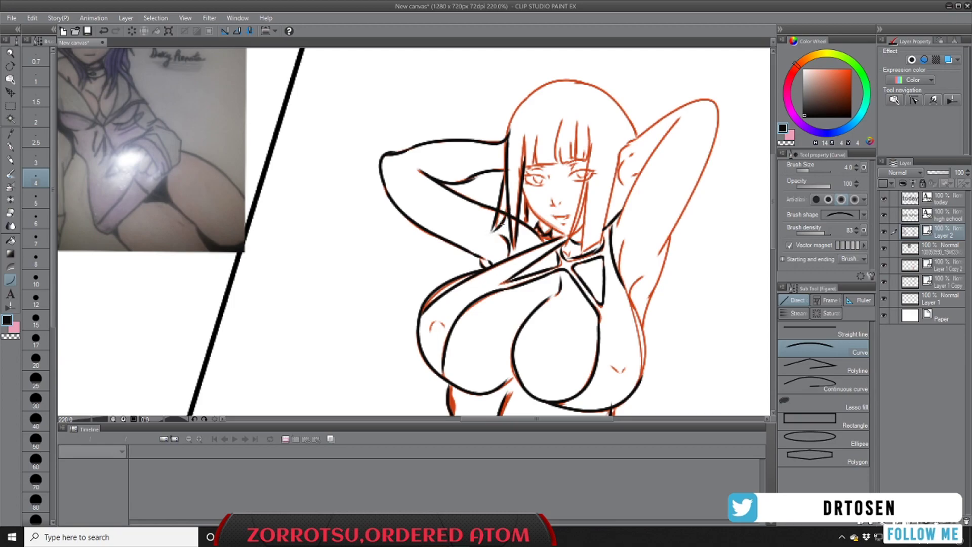
# Step: Ink the strands and lower edge of the standing figure's bangs
pyautogui.scroll(-4, 547, 205)
pyautogui.scroll(3, 549, 184)
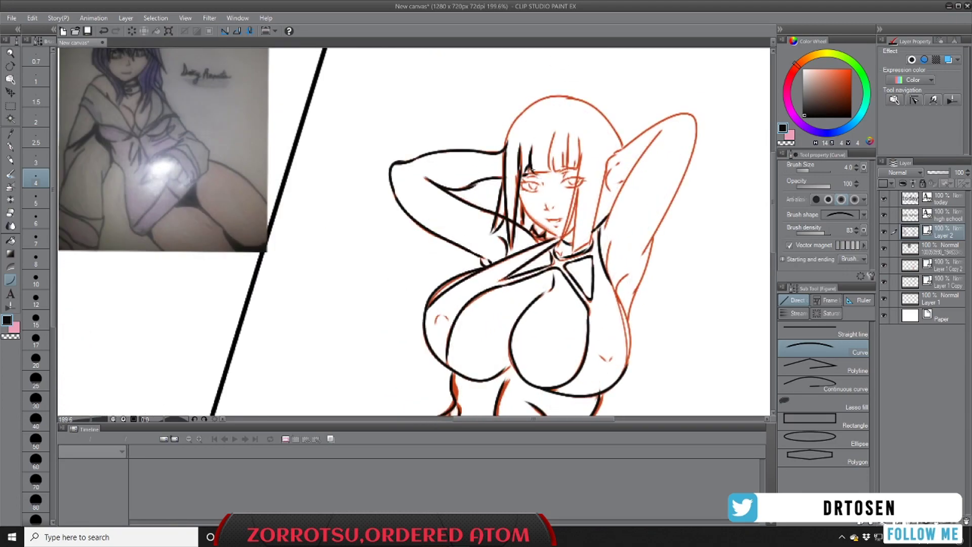
pyautogui.click(539, 176)
pyautogui.moveTo(551, 169)
pyautogui.mouseDown()
pyautogui.moveTo(560, 125)
pyautogui.moveTo(556, 170)
pyautogui.mouseUp()
pyautogui.click(549, 147)
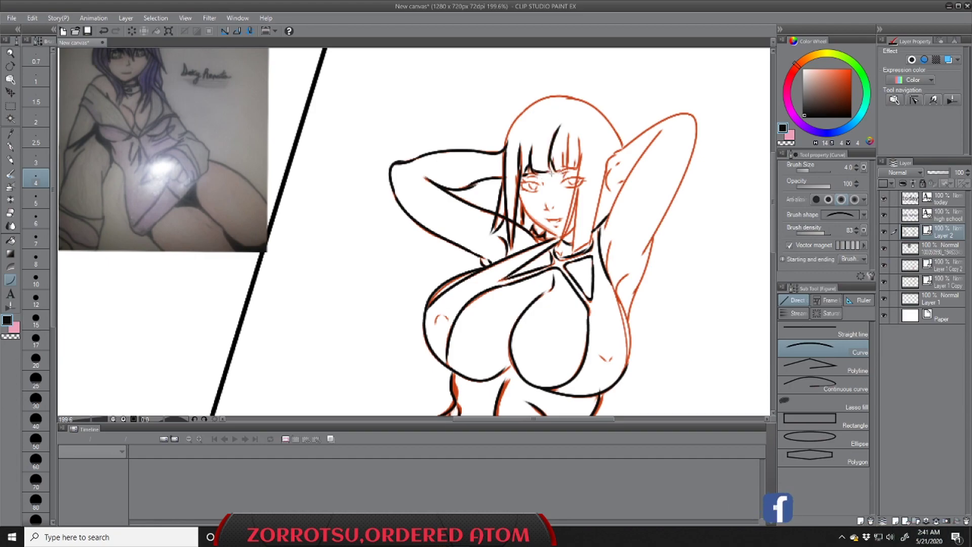
pyautogui.click(552, 172)
pyautogui.moveTo(567, 123); pyautogui.dragTo(569, 171)
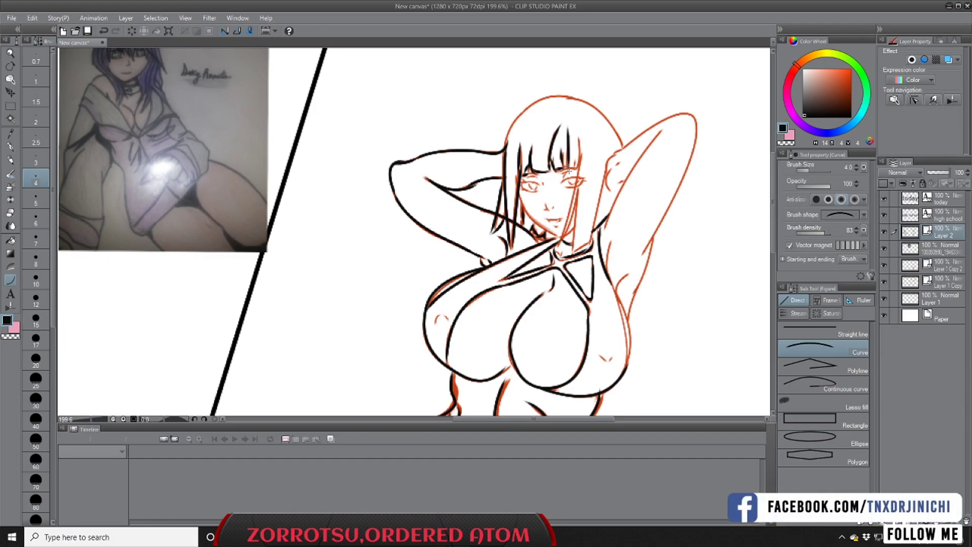
pyautogui.click(585, 150)
# Step: Trace the rounded top of the standing figure's hair and the long side lock beside the far raised arm
pyautogui.moveTo(506, 153)
pyautogui.mouseDown()
pyautogui.moveTo(552, 96)
pyautogui.moveTo(623, 147)
pyautogui.moveTo(606, 169)
pyautogui.moveTo(597, 226)
pyautogui.moveTo(575, 250)
pyautogui.moveTo(578, 190)
pyautogui.moveTo(564, 241)
pyautogui.moveTo(579, 166)
pyautogui.mouseUp()
pyautogui.click(506, 105)
pyautogui.click(626, 151)
pyautogui.click(606, 180)
pyautogui.click(594, 223)
pyautogui.click(579, 255)
# Step: Ink the hair strand crossing the standing figure's cheek and the jawline
pyautogui.click(578, 219)
pyautogui.click(572, 226)
pyautogui.click(574, 202)
pyautogui.hotkey('ctrl', '+')
pyautogui.moveTo(572, 241); pyautogui.dragTo(576, 225)
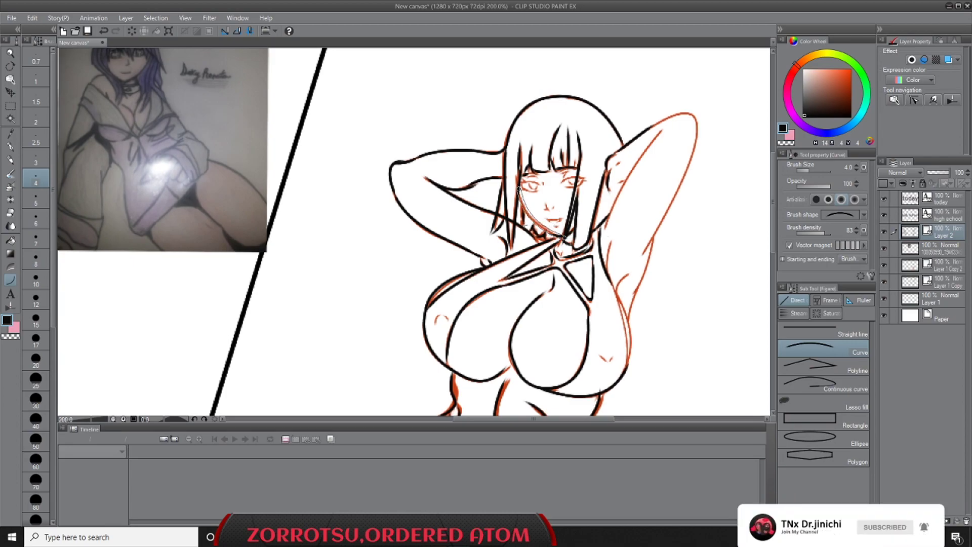
# Step: Trace the far side of the torso, the armpit creases and the small detail marks on the top
pyautogui.scroll(-10, 570, 236)
pyautogui.scroll(8, 570, 236)
pyautogui.moveTo(607, 234)
pyautogui.mouseDown()
pyautogui.moveTo(625, 334)
pyautogui.moveTo(618, 345)
pyautogui.mouseUp()
pyautogui.click(600, 253)
pyautogui.click(611, 272)
pyautogui.click(630, 314)
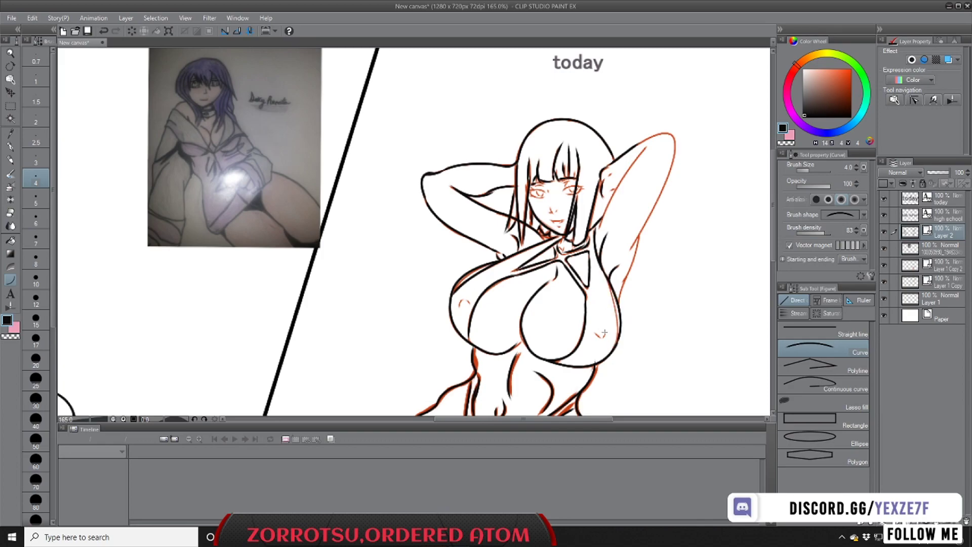
pyautogui.click(463, 299)
# Step: Ink the raised arm on the side away from the dividing line, from the elbow down to the torso
pyautogui.scroll(-6, 519, 281)
pyautogui.scroll(4, 563, 253)
pyautogui.moveTo(569, 241)
pyautogui.mouseDown()
pyautogui.moveTo(617, 172)
pyautogui.moveTo(604, 170)
pyautogui.moveTo(631, 162)
pyautogui.moveTo(601, 264)
pyautogui.mouseUp()
pyautogui.click(605, 175)
pyautogui.click(622, 157)
pyautogui.click(650, 170)
pyautogui.click(569, 246)
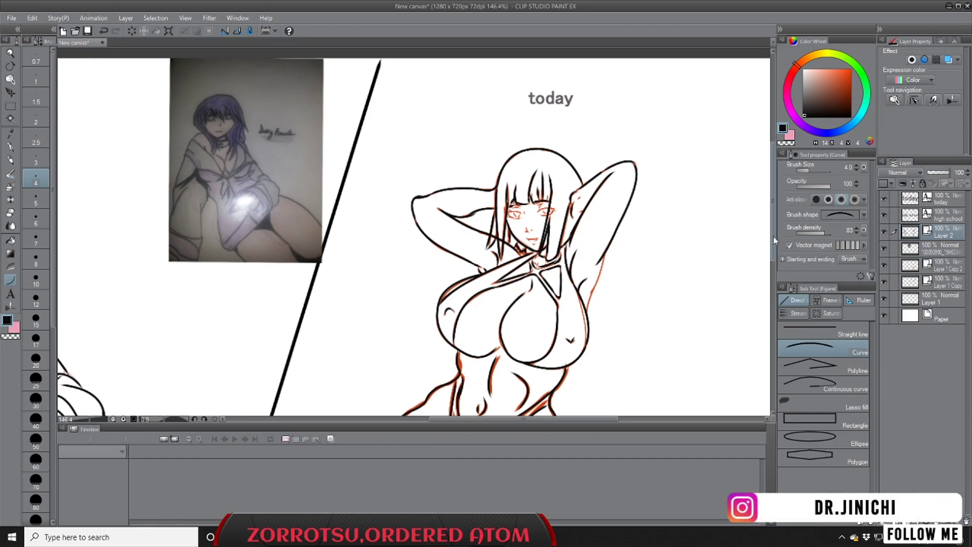
pyautogui.moveTo(773, 213); pyautogui.dragTo(774, 234)
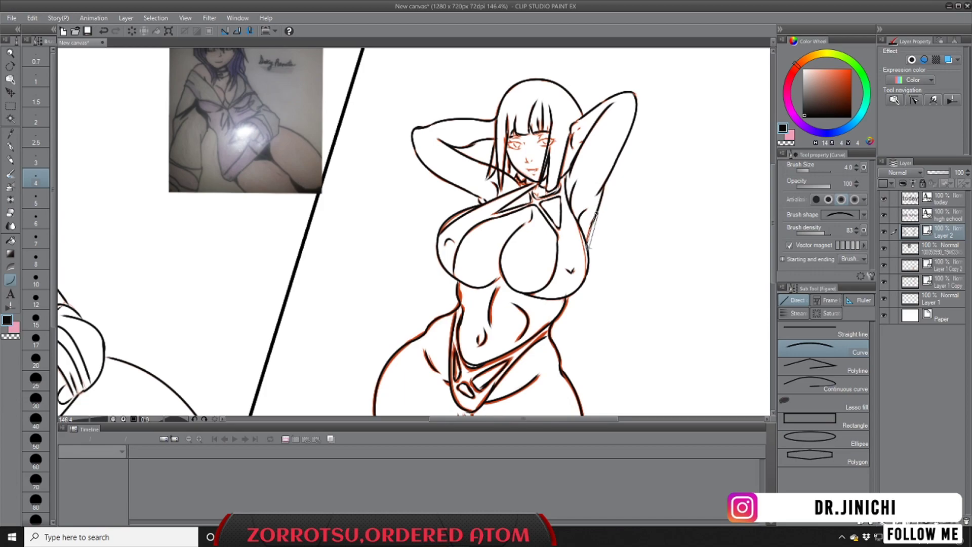
pyautogui.scroll(-3, 594, 206)
pyautogui.scroll(6, 567, 189)
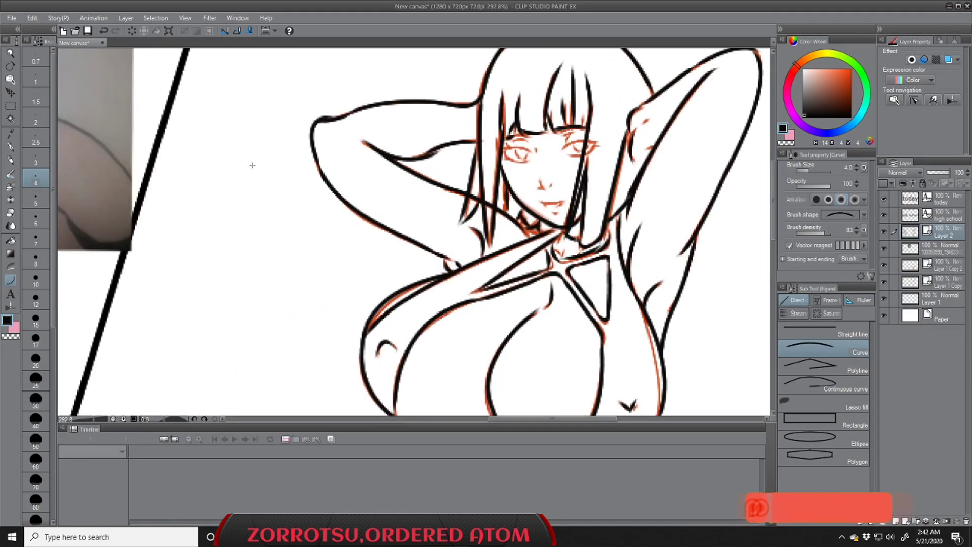
# Step: Ink the standing figure's eye on the side away from the dividing line, including its lashes and eyelid line
pyautogui.moveTo(565, 150); pyautogui.dragTo(601, 144)
pyautogui.click(579, 141)
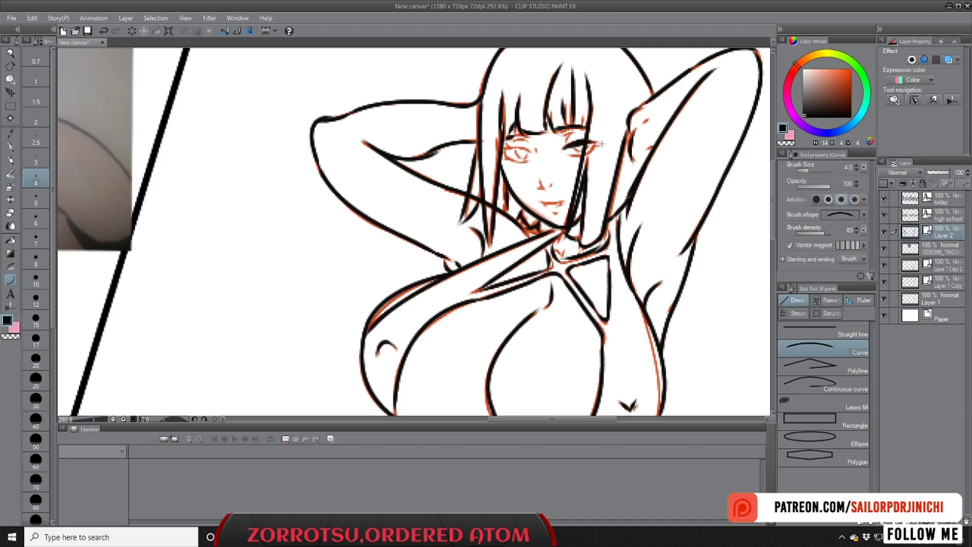
pyautogui.click(104, 31)
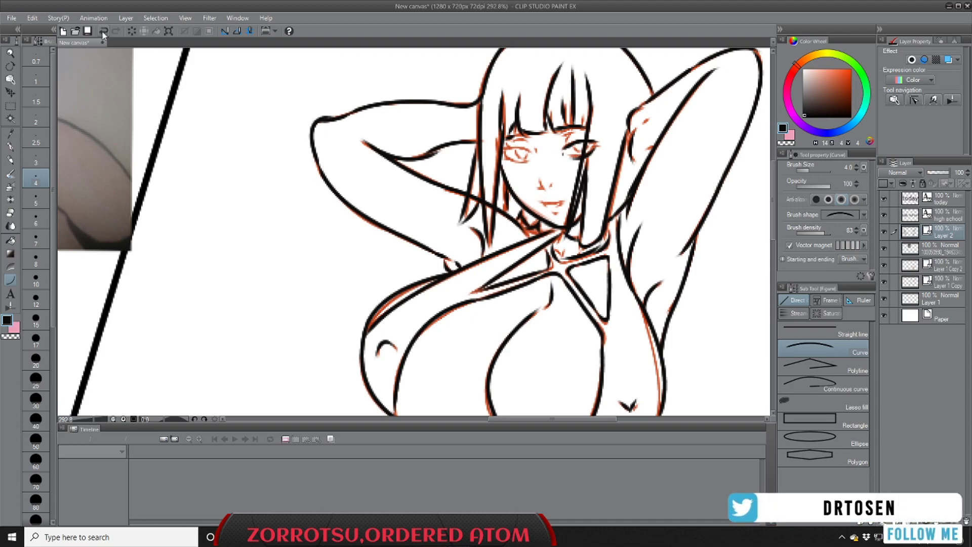
pyautogui.click(595, 156)
pyautogui.click(568, 141)
pyautogui.moveTo(567, 134)
pyautogui.mouseDown()
pyautogui.moveTo(571, 145)
pyautogui.moveTo(574, 136)
pyautogui.mouseUp()
pyautogui.click(568, 135)
# Step: Ink the standing figure's other eye, the nose and the mouth
pyautogui.moveTo(508, 138); pyautogui.dragTo(531, 139)
pyautogui.click(512, 152)
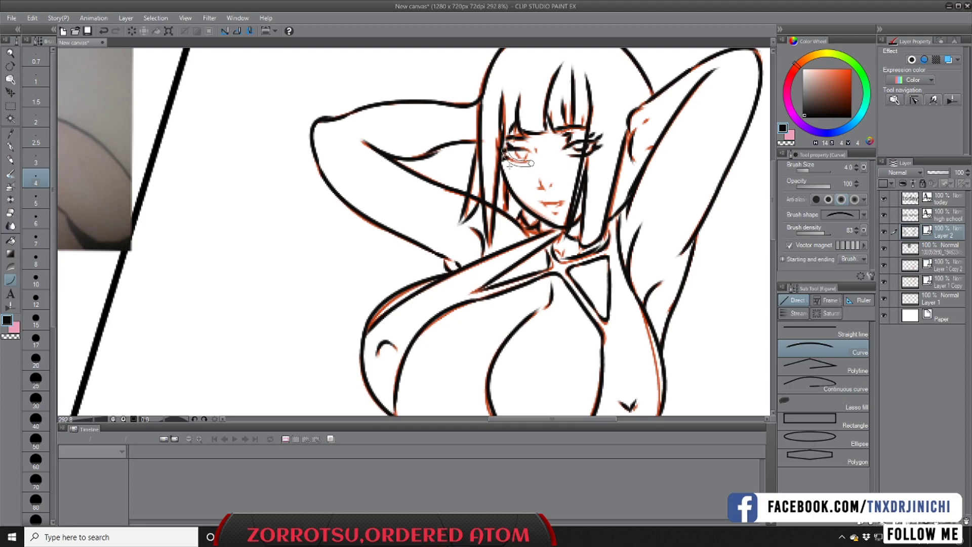
pyautogui.click(550, 187)
pyautogui.moveTo(546, 189); pyautogui.dragTo(564, 201)
pyautogui.click(540, 188)
pyautogui.click(554, 205)
pyautogui.moveTo(541, 202); pyautogui.dragTo(547, 207)
pyautogui.click(543, 205)
# Step: Trace the small neck detail just above the center of the halter straps
pyautogui.scroll(-5, 529, 194)
pyautogui.scroll(5, 539, 228)
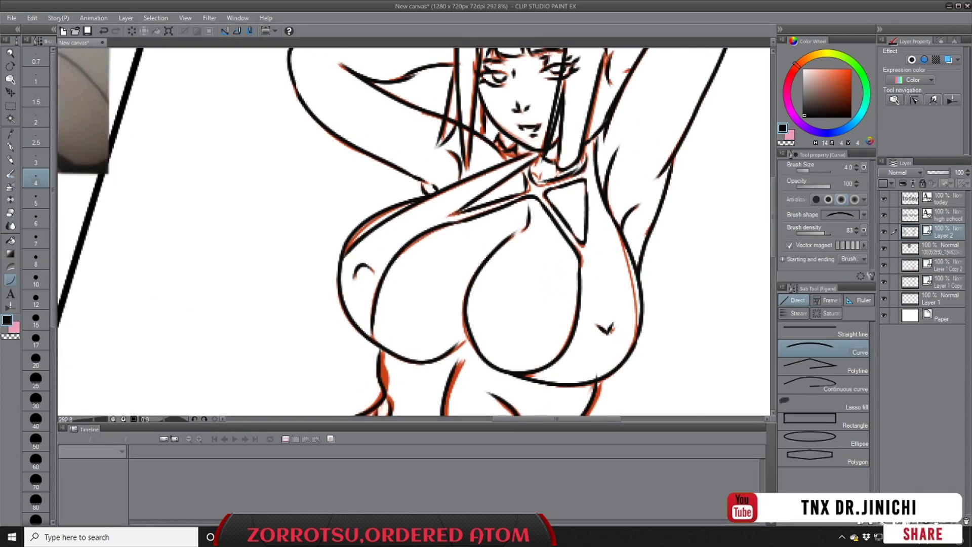
pyautogui.moveTo(533, 174); pyautogui.dragTo(542, 174)
pyautogui.click(538, 180)
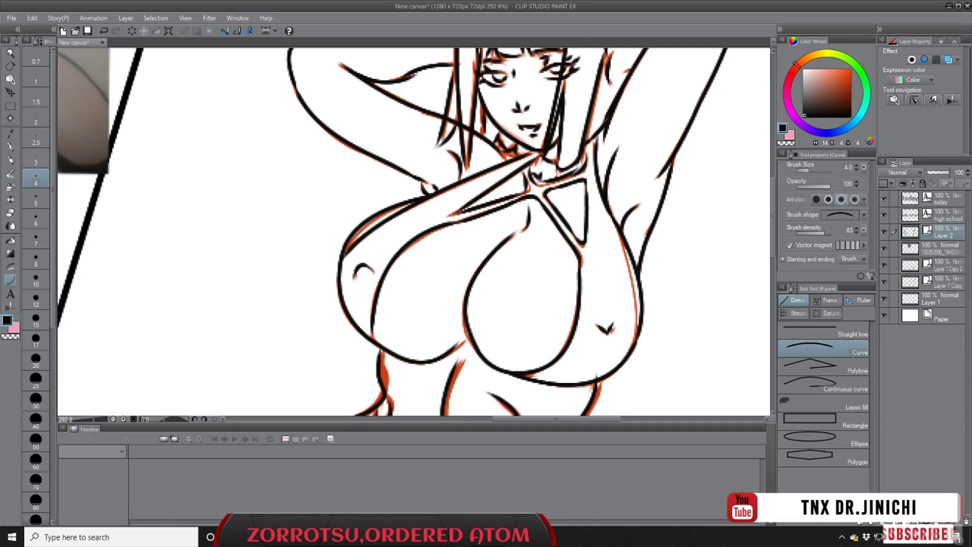
# Step: Hide the Layer 1 Copy 2 and Layer 1 Copy sketches and redraw the diagonal dividing line between the two panels
pyautogui.hotkey('ctrl', '0')
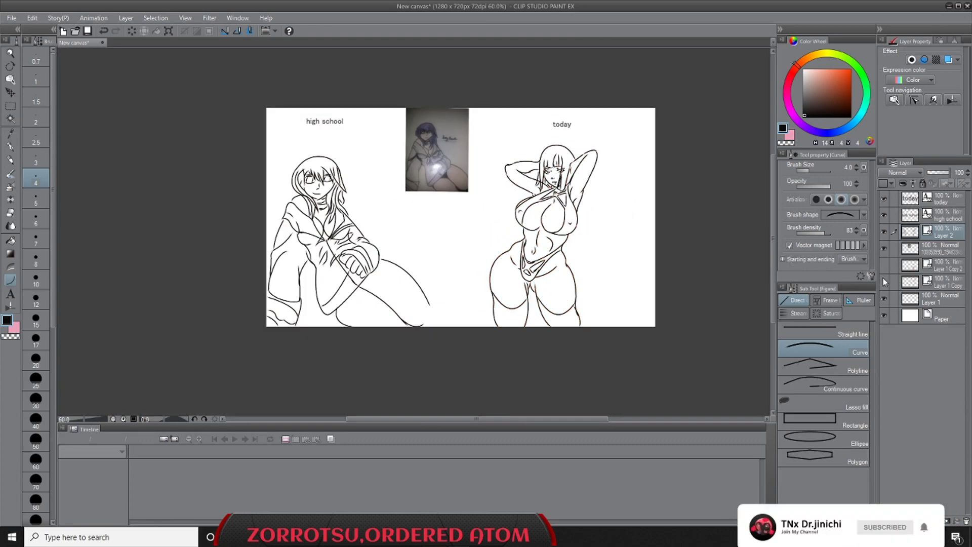
pyautogui.moveTo(517, 110)
pyautogui.mouseDown()
pyautogui.moveTo(447, 321)
pyautogui.moveTo(423, 329)
pyautogui.mouseUp()
pyautogui.scroll(2, 513, 253)
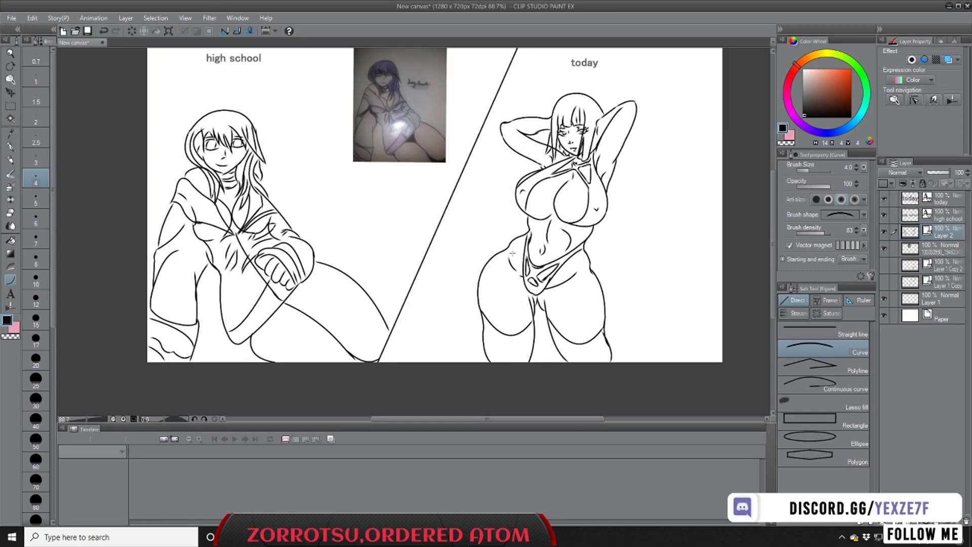
pyautogui.scroll(-1, 541, 142)
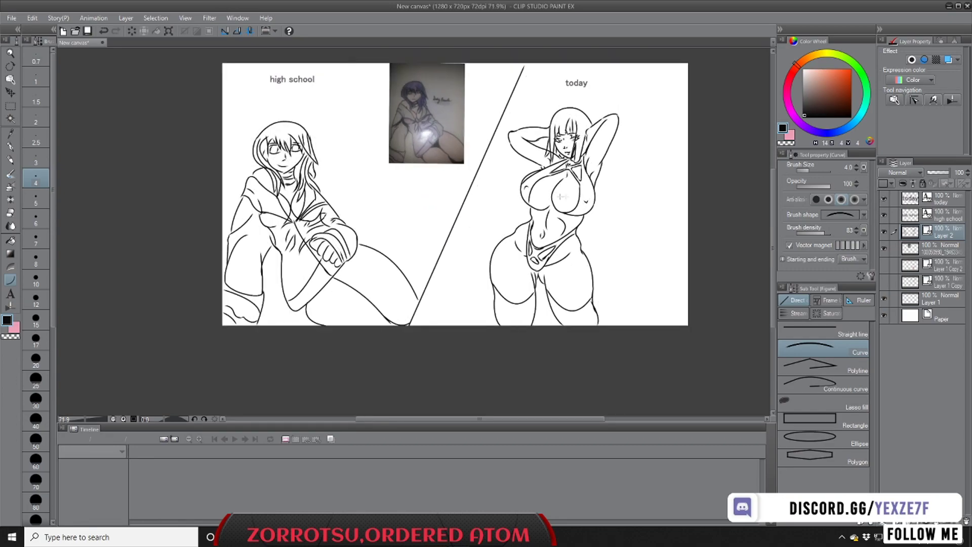
# Step: Make Layer 1 the active layer and sample a skin color from the leg in the reference photo
pyautogui.click(914, 302)
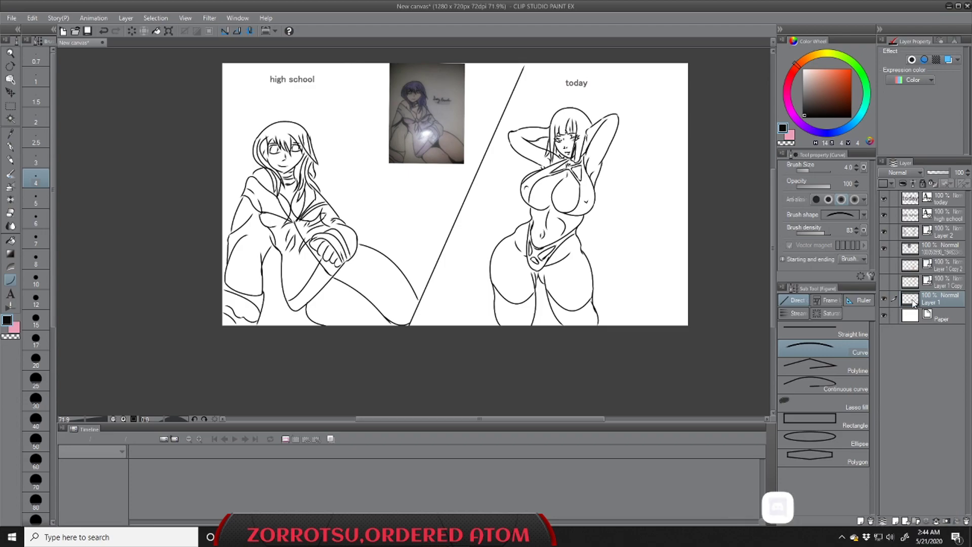
pyautogui.click(947, 232)
pyautogui.scroll(3, 505, 137)
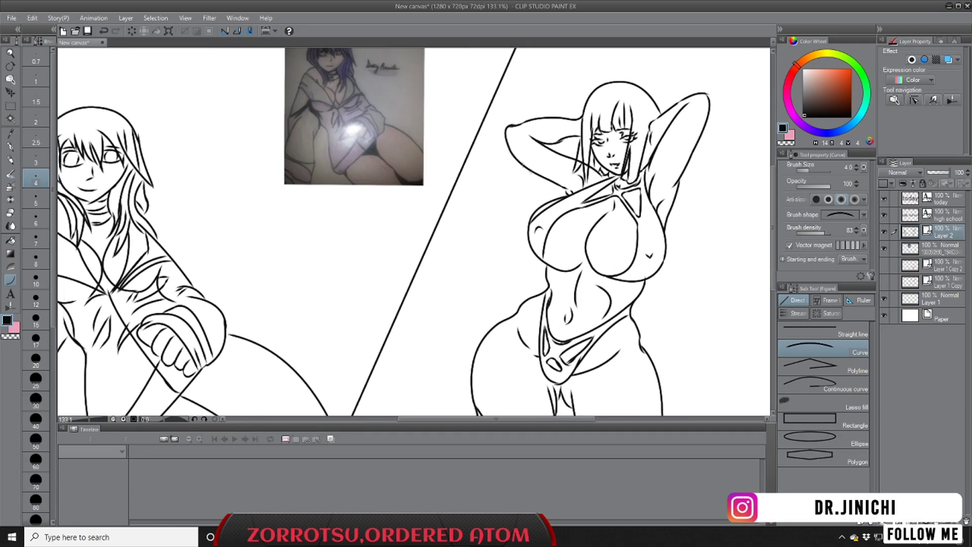
pyautogui.scroll(-3, 600, 214)
pyautogui.click(910, 299)
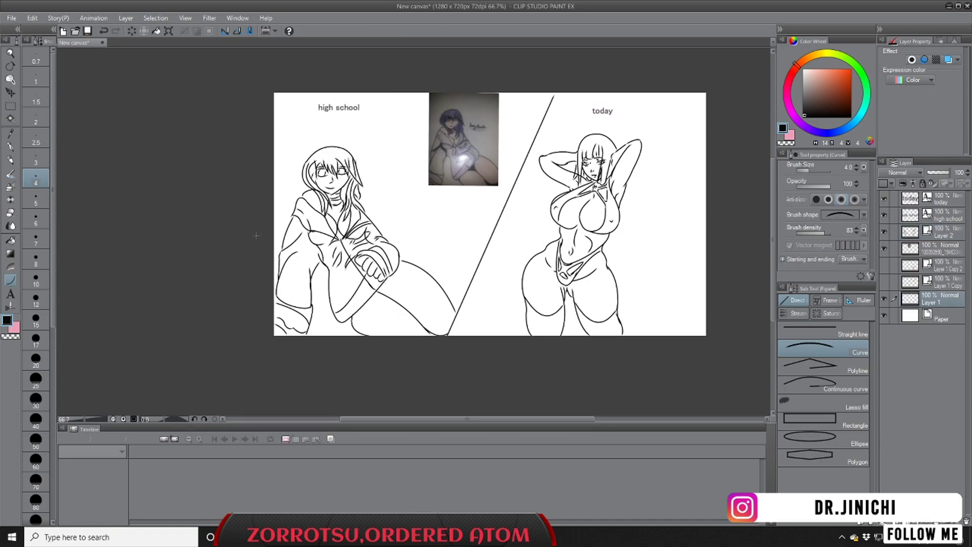
pyautogui.click(10, 133)
pyautogui.click(490, 165)
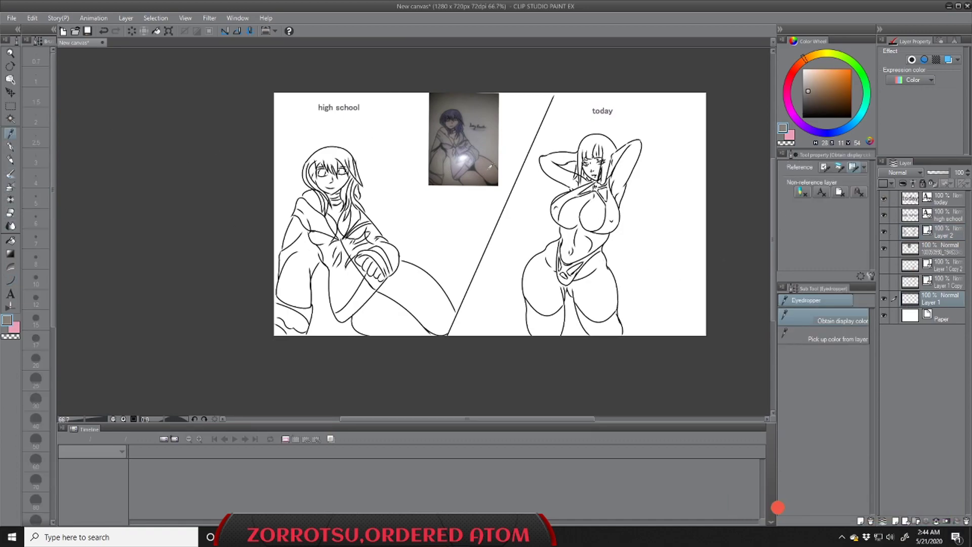
# Step: Pick a light orange skin tone (H 28, S 45, V 97) and color the standing figure's legs and torso with the Soft airbrush at size 40
pyautogui.click(828, 77)
pyautogui.click(824, 70)
pyautogui.scroll(1, 610, 208)
pyautogui.click(10, 186)
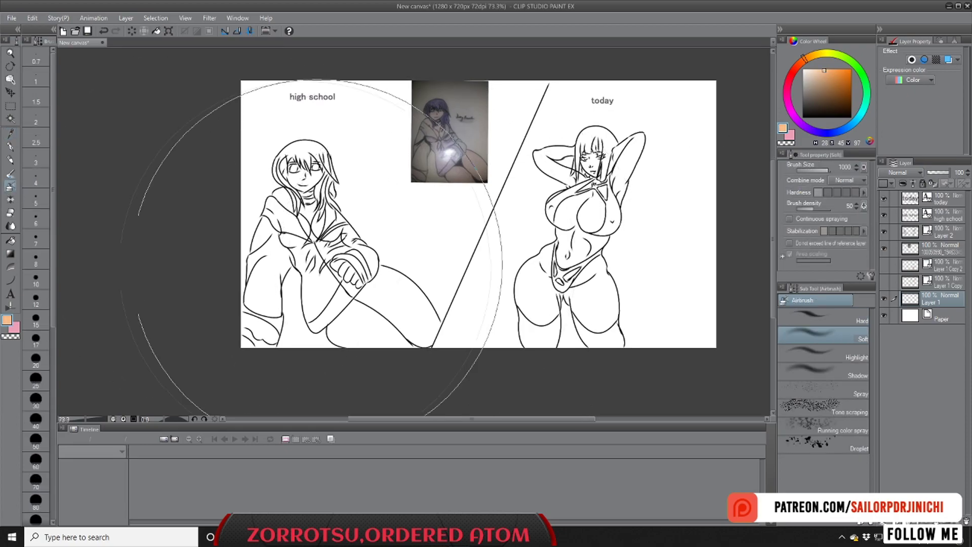
pyautogui.click(36, 422)
pyautogui.moveTo(600, 262)
pyautogui.mouseDown()
pyautogui.moveTo(610, 303)
pyautogui.moveTo(599, 324)
pyautogui.moveTo(587, 324)
pyautogui.moveTo(573, 293)
pyautogui.moveTo(593, 281)
pyautogui.moveTo(590, 309)
pyautogui.moveTo(598, 301)
pyautogui.moveTo(596, 265)
pyautogui.moveTo(587, 312)
pyautogui.moveTo(593, 259)
pyautogui.moveTo(544, 267)
pyautogui.moveTo(554, 304)
pyautogui.moveTo(529, 316)
pyautogui.moveTo(524, 264)
pyautogui.moveTo(547, 317)
pyautogui.moveTo(570, 242)
pyautogui.mouseUp()
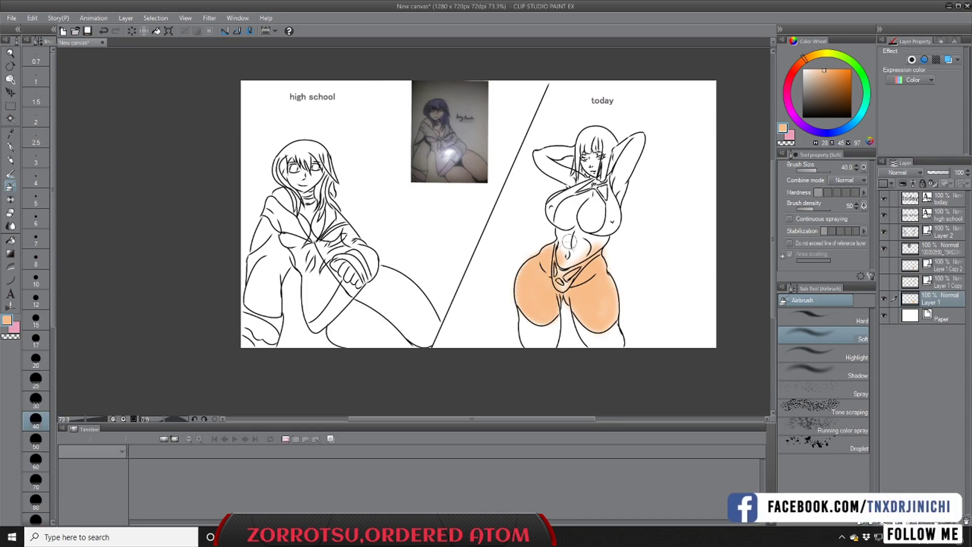
pyautogui.moveTo(534, 274)
pyautogui.mouseDown()
pyautogui.moveTo(575, 260)
pyautogui.moveTo(593, 230)
pyautogui.moveTo(564, 222)
pyautogui.moveTo(577, 208)
pyautogui.moveTo(596, 211)
pyautogui.moveTo(582, 205)
pyautogui.moveTo(594, 228)
pyautogui.mouseUp()
# Step: Color the standing figure's arms, upper body and face with the same light orange skin tone
pyautogui.moveTo(772, 283); pyautogui.dragTo(772, 263)
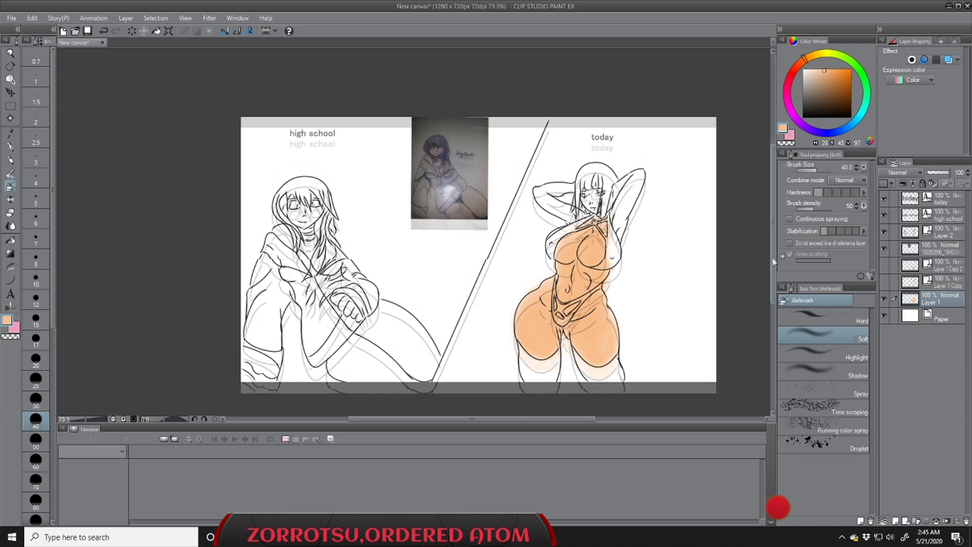
pyautogui.scroll(1, 636, 220)
pyautogui.moveTo(618, 197)
pyautogui.mouseDown()
pyautogui.moveTo(636, 174)
pyautogui.moveTo(603, 281)
pyautogui.moveTo(511, 193)
pyautogui.moveTo(537, 189)
pyautogui.moveTo(507, 218)
pyautogui.moveTo(588, 202)
pyautogui.moveTo(572, 232)
pyautogui.moveTo(586, 227)
pyautogui.mouseUp()
pyautogui.scroll(-2, 554, 276)
pyautogui.moveTo(576, 420)
pyautogui.mouseDown()
pyautogui.moveTo(525, 421)
pyautogui.moveTo(574, 420)
pyautogui.mouseUp()
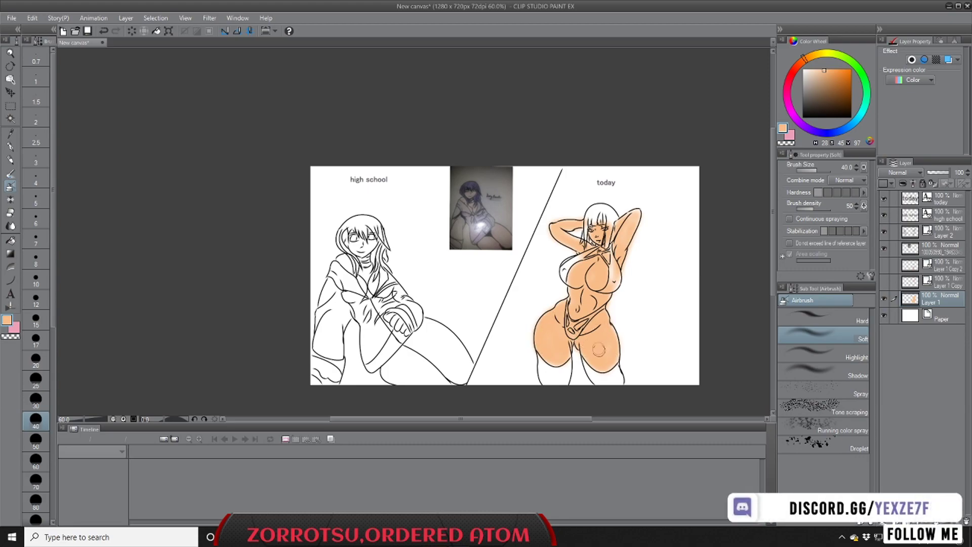
pyautogui.scroll(2, 584, 304)
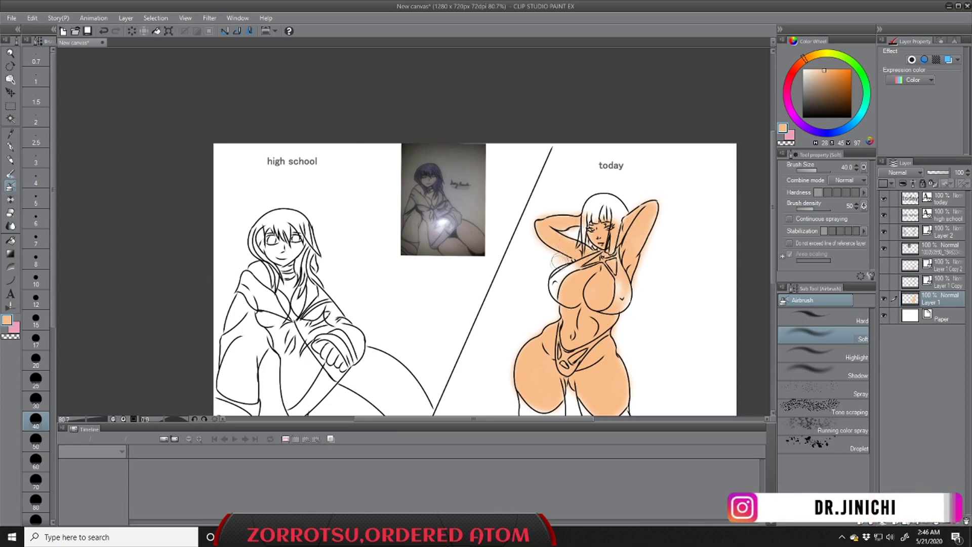
# Step: Color the seated figure's legs, hand, shoulder, neck and face with the light orange skin tone
pyautogui.scroll(-5, 578, 300)
pyautogui.moveTo(588, 420); pyautogui.dragTo(541, 420)
pyautogui.moveTo(587, 339)
pyautogui.mouseDown()
pyautogui.moveTo(606, 319)
pyautogui.moveTo(637, 339)
pyautogui.moveTo(647, 363)
pyautogui.moveTo(639, 379)
pyautogui.moveTo(577, 350)
pyautogui.moveTo(566, 366)
pyautogui.moveTo(582, 377)
pyautogui.moveTo(630, 376)
pyautogui.moveTo(607, 383)
pyautogui.moveTo(589, 364)
pyautogui.moveTo(586, 344)
pyautogui.moveTo(614, 339)
pyautogui.moveTo(599, 327)
pyautogui.moveTo(631, 365)
pyautogui.moveTo(608, 364)
pyautogui.moveTo(642, 357)
pyautogui.moveTo(613, 327)
pyautogui.moveTo(646, 366)
pyautogui.moveTo(615, 325)
pyautogui.moveTo(649, 369)
pyautogui.moveTo(585, 328)
pyautogui.mouseUp()
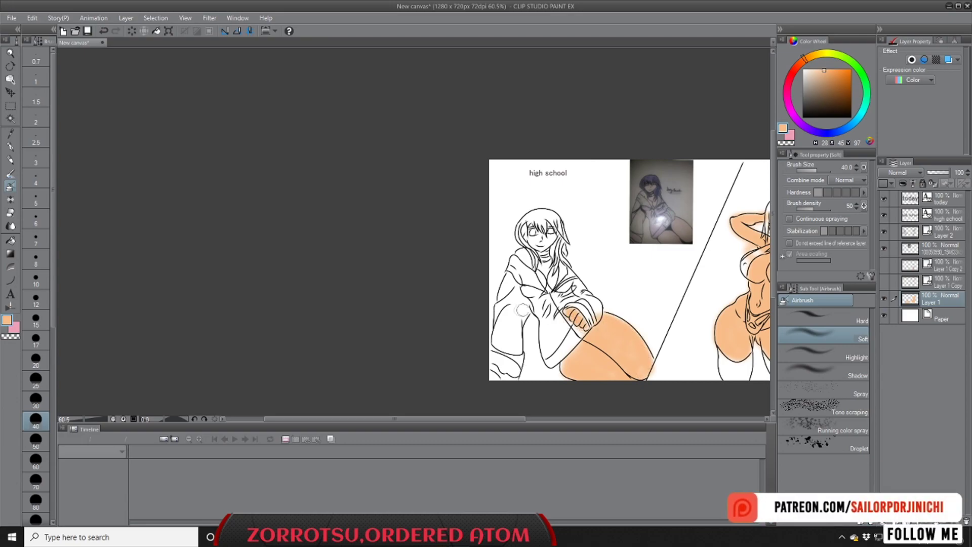
pyautogui.scroll(3, 548, 263)
pyautogui.moveTo(543, 234)
pyautogui.mouseDown()
pyautogui.moveTo(523, 224)
pyautogui.moveTo(536, 234)
pyautogui.moveTo(527, 233)
pyautogui.moveTo(548, 284)
pyautogui.moveTo(551, 273)
pyautogui.moveTo(551, 295)
pyautogui.moveTo(542, 261)
pyautogui.moveTo(548, 295)
pyautogui.moveTo(542, 267)
pyautogui.moveTo(516, 250)
pyautogui.moveTo(519, 263)
pyautogui.moveTo(512, 249)
pyautogui.moveTo(547, 287)
pyautogui.moveTo(559, 234)
pyautogui.mouseUp()
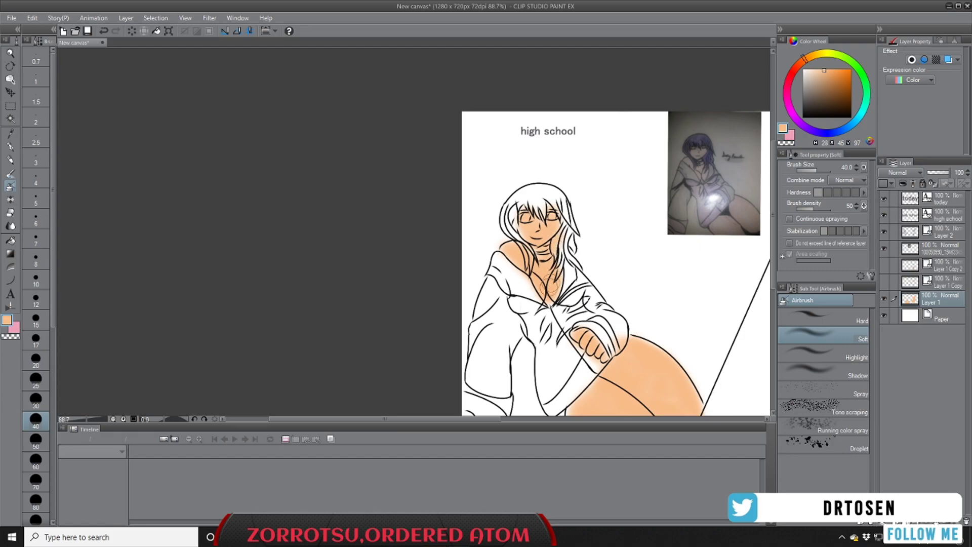
pyautogui.scroll(-6, 551, 286)
pyautogui.hscroll(3, 571, 419)
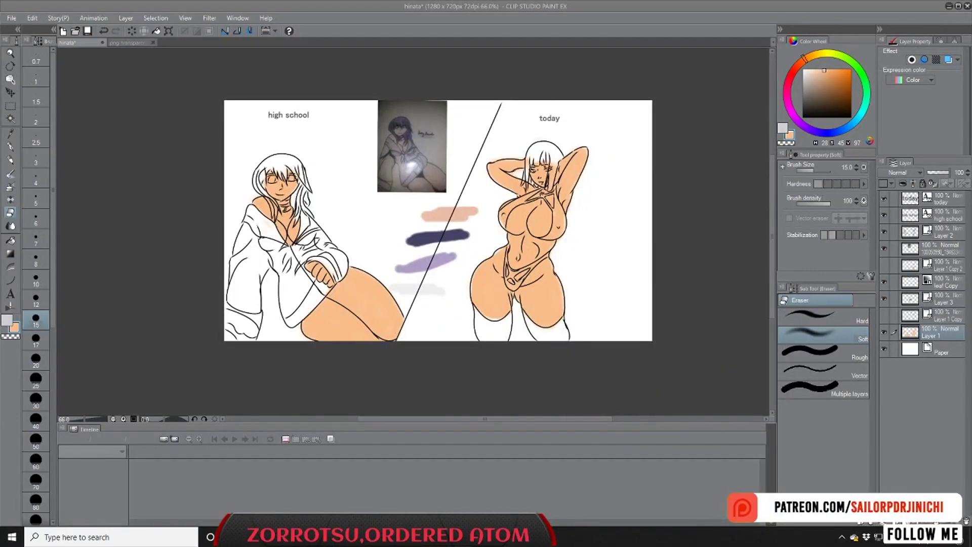
# Step: Sample the light purple swatch and add a new vector layer named "close", placed directly beneath Layer 3
pyautogui.click(10, 133)
pyautogui.click(439, 255)
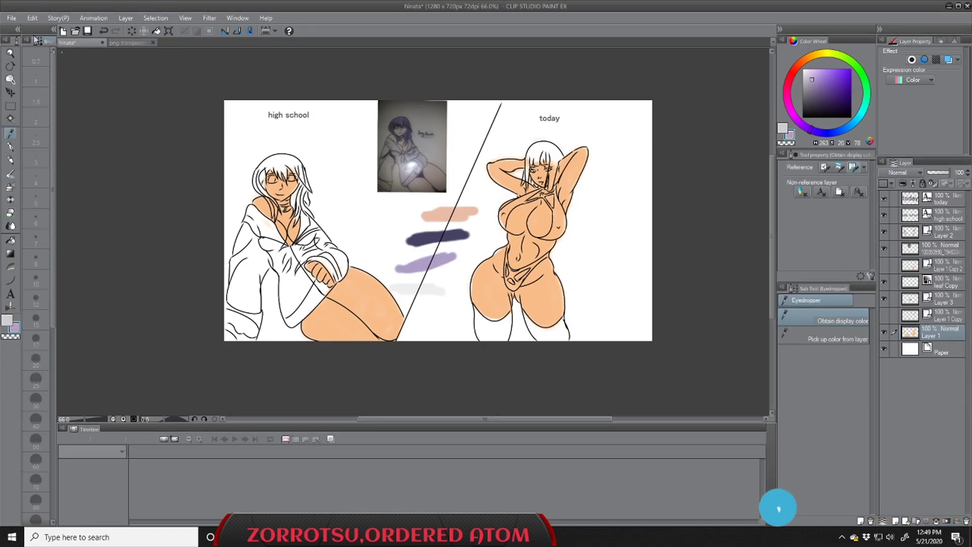
pyautogui.rightClick(943, 302)
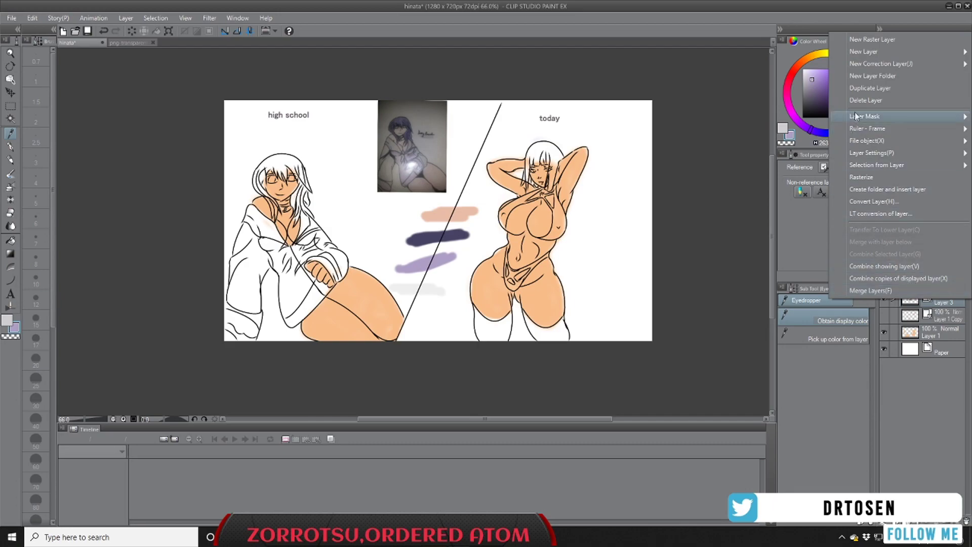
pyautogui.moveTo(886, 52)
pyautogui.click(760, 66)
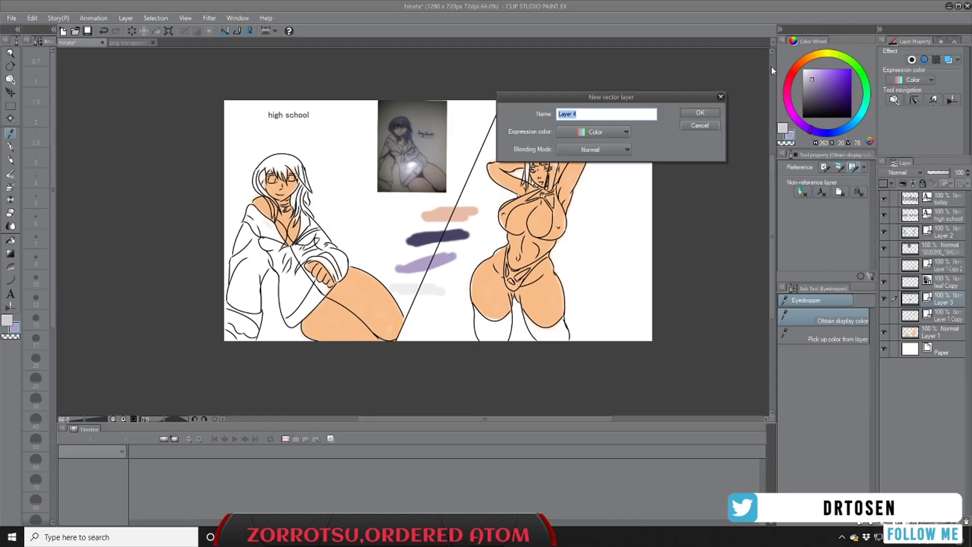
pyautogui.write('d')
pyautogui.press('Return')
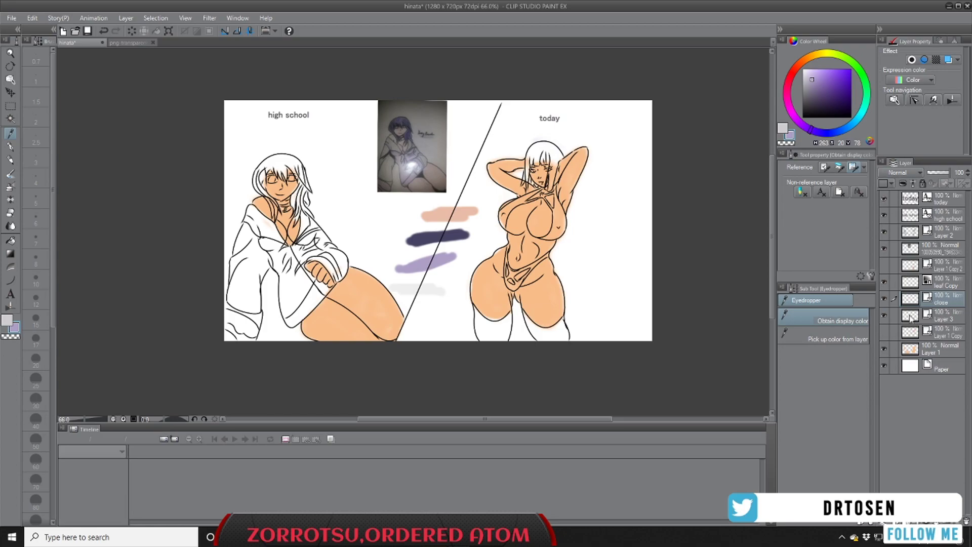
pyautogui.moveTo(946, 302); pyautogui.dragTo(944, 319)
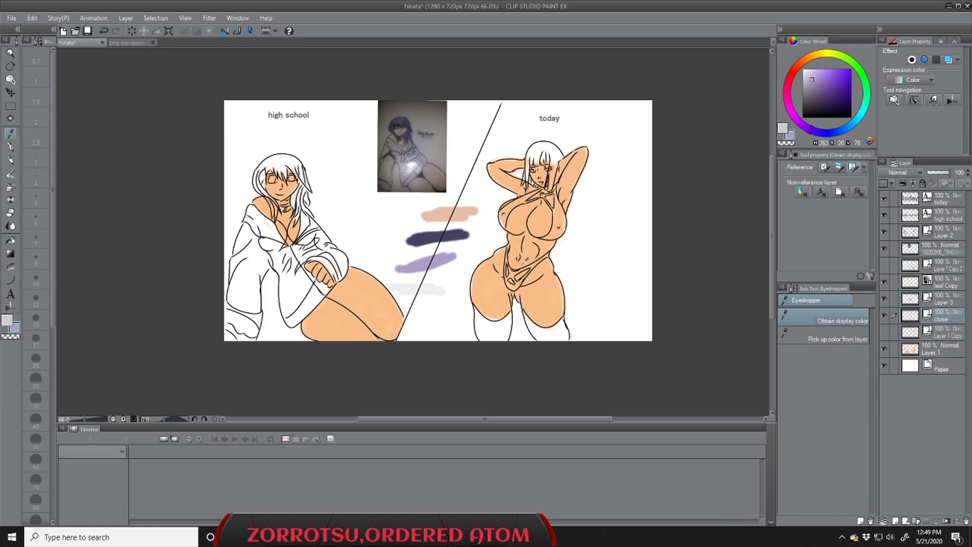
# Step: Set the main color from the light gray swatch and make the light purple sub color active
pyautogui.click(11, 176)
pyautogui.click(10, 174)
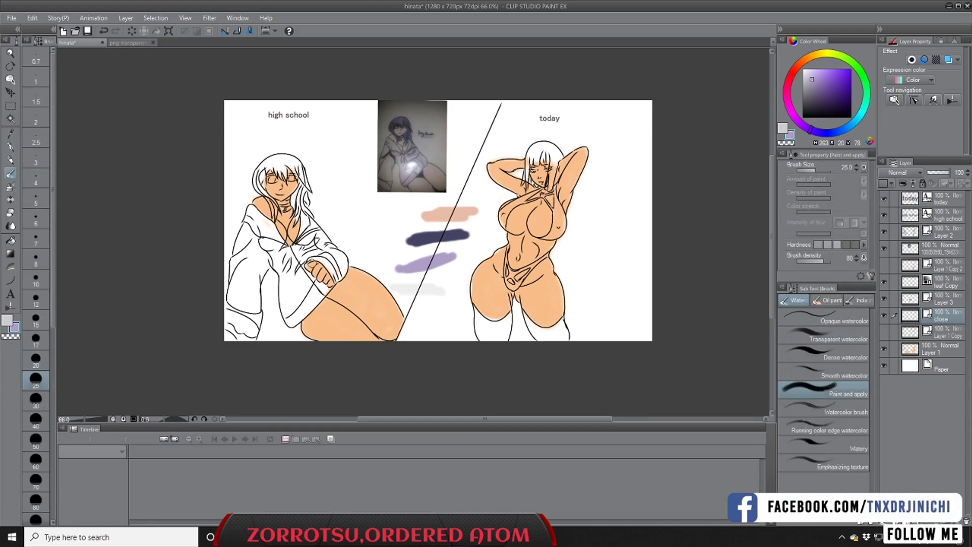
pyautogui.click(7, 320)
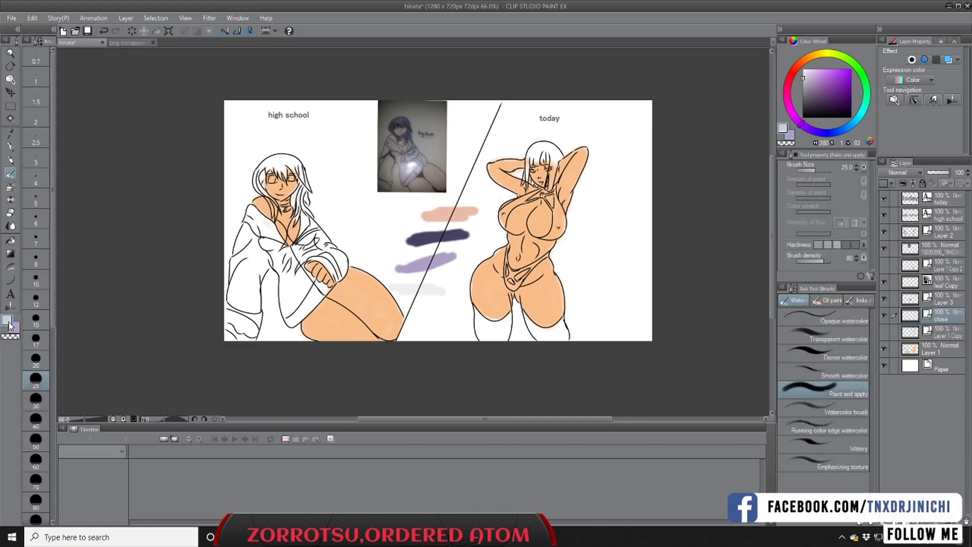
pyautogui.click(11, 135)
pyautogui.click(418, 282)
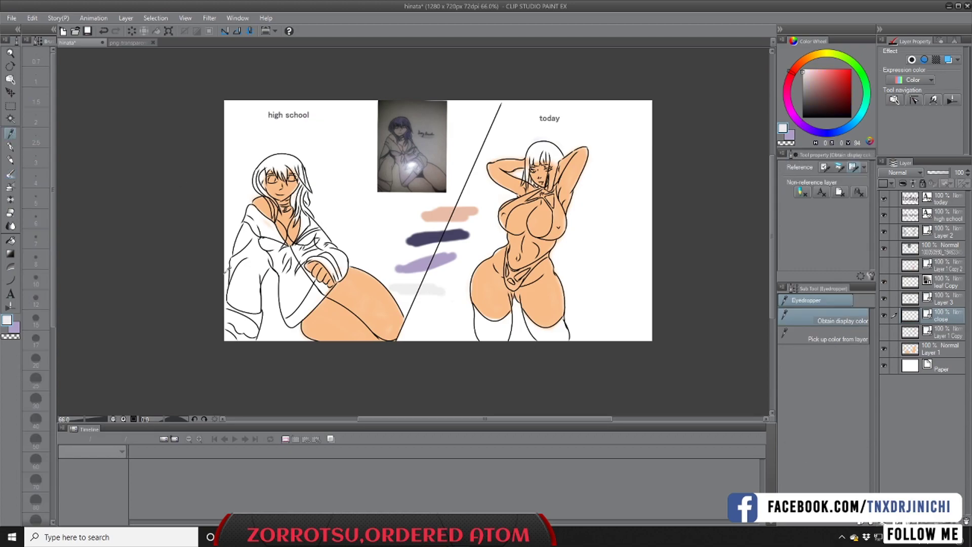
pyautogui.click(15, 327)
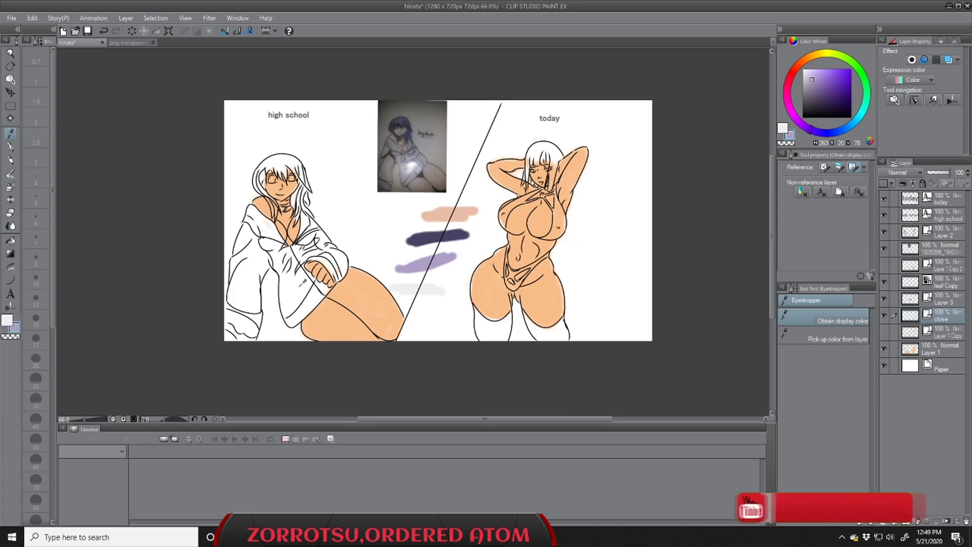
# Step: Color the garment under the seated figure's open jacket light purple with the Soft airbrush at size 20
pyautogui.click(11, 186)
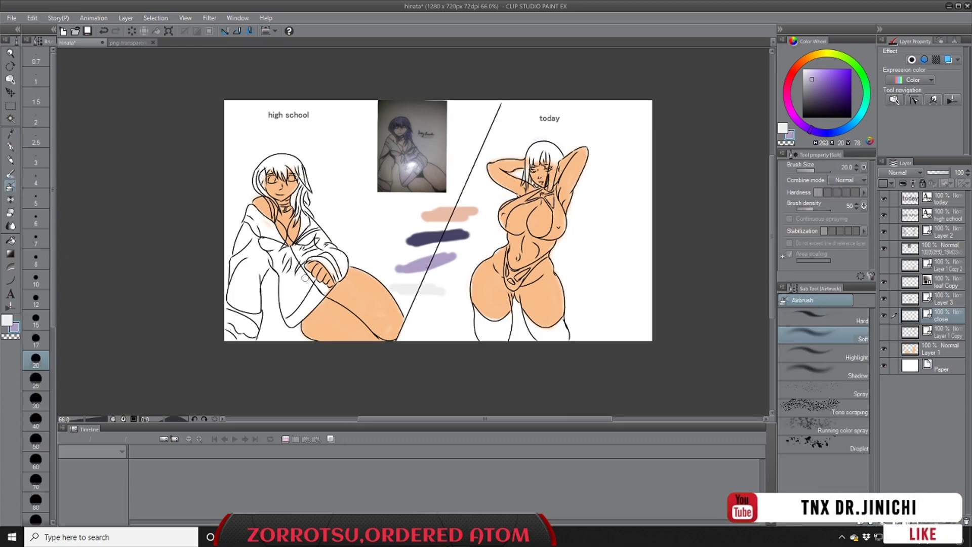
pyautogui.moveTo(324, 285); pyautogui.dragTo(302, 304)
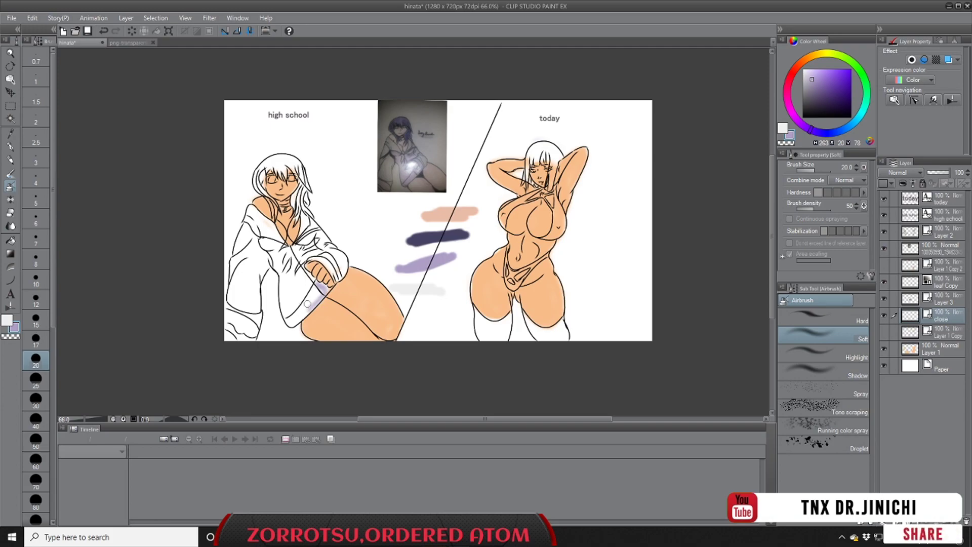
pyautogui.moveTo(286, 247)
pyautogui.mouseDown()
pyautogui.moveTo(290, 324)
pyautogui.moveTo(311, 306)
pyautogui.moveTo(296, 321)
pyautogui.moveTo(310, 309)
pyautogui.moveTo(295, 306)
pyautogui.moveTo(293, 314)
pyautogui.moveTo(318, 303)
pyautogui.moveTo(304, 270)
pyautogui.moveTo(326, 290)
pyautogui.moveTo(320, 283)
pyautogui.moveTo(303, 306)
pyautogui.moveTo(312, 288)
pyautogui.moveTo(315, 301)
pyautogui.moveTo(310, 284)
pyautogui.moveTo(327, 291)
pyautogui.moveTo(288, 326)
pyautogui.moveTo(282, 273)
pyautogui.moveTo(291, 311)
pyautogui.moveTo(305, 308)
pyautogui.moveTo(301, 292)
pyautogui.moveTo(288, 292)
pyautogui.moveTo(298, 297)
pyautogui.moveTo(296, 284)
pyautogui.moveTo(289, 299)
pyautogui.moveTo(292, 282)
pyautogui.moveTo(309, 281)
pyautogui.moveTo(287, 264)
pyautogui.mouseUp()
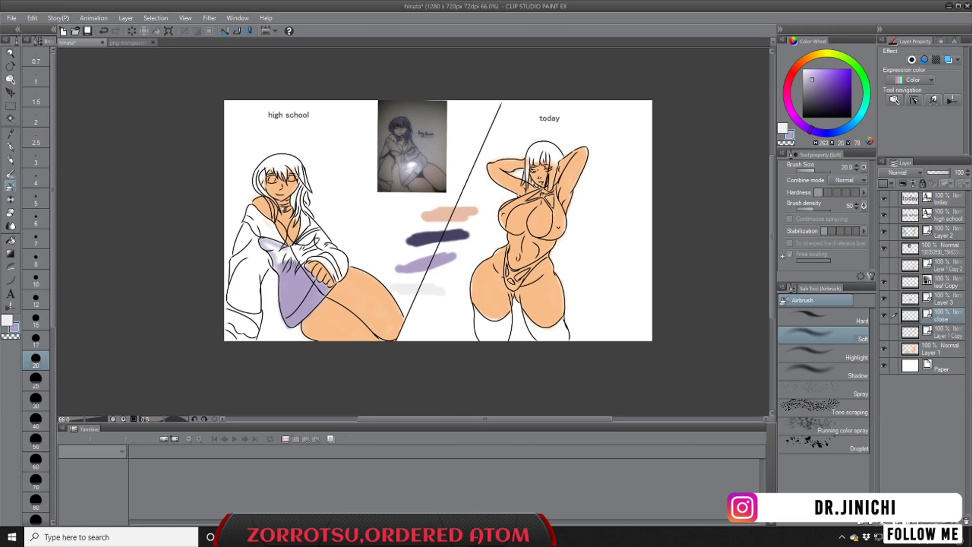
pyautogui.moveTo(278, 267)
pyautogui.mouseDown()
pyautogui.moveTo(267, 245)
pyautogui.moveTo(287, 266)
pyautogui.moveTo(278, 271)
pyautogui.moveTo(262, 240)
pyautogui.moveTo(292, 260)
pyautogui.moveTo(315, 242)
pyautogui.moveTo(306, 256)
pyautogui.moveTo(319, 255)
pyautogui.moveTo(305, 250)
pyautogui.mouseUp()
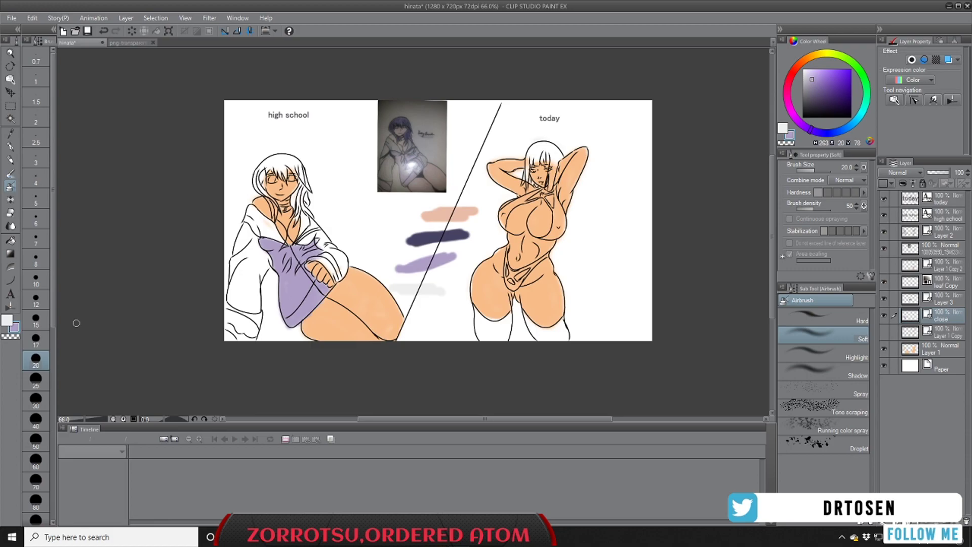
# Step: Color both of the standing figure's stockings light purple
pyautogui.moveTo(508, 318); pyautogui.dragTo(506, 334)
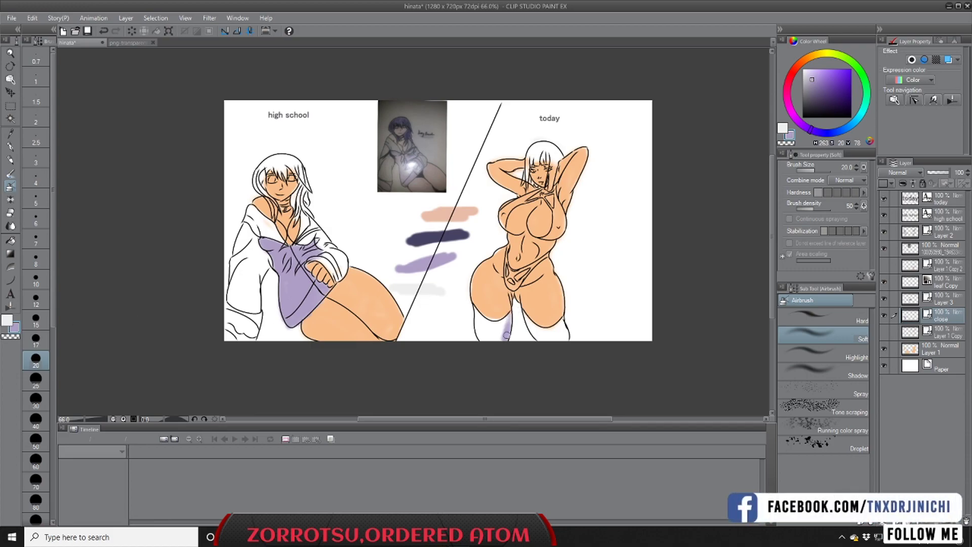
pyautogui.moveTo(507, 319)
pyautogui.mouseDown()
pyautogui.moveTo(475, 313)
pyautogui.moveTo(507, 322)
pyautogui.moveTo(501, 341)
pyautogui.moveTo(504, 326)
pyautogui.moveTo(497, 339)
pyautogui.moveTo(493, 332)
pyautogui.moveTo(509, 318)
pyautogui.moveTo(500, 337)
pyautogui.moveTo(476, 312)
pyautogui.moveTo(486, 342)
pyautogui.moveTo(476, 325)
pyautogui.moveTo(488, 341)
pyautogui.moveTo(481, 324)
pyautogui.moveTo(490, 332)
pyautogui.moveTo(473, 316)
pyautogui.moveTo(496, 340)
pyautogui.moveTo(483, 339)
pyautogui.moveTo(476, 312)
pyautogui.moveTo(480, 332)
pyautogui.moveTo(503, 334)
pyautogui.mouseUp()
pyautogui.moveTo(562, 330)
pyautogui.mouseDown()
pyautogui.moveTo(534, 334)
pyautogui.moveTo(526, 315)
pyautogui.moveTo(565, 335)
pyautogui.moveTo(536, 332)
pyautogui.moveTo(527, 317)
pyautogui.moveTo(541, 334)
pyautogui.moveTo(534, 328)
pyautogui.moveTo(561, 332)
pyautogui.mouseUp()
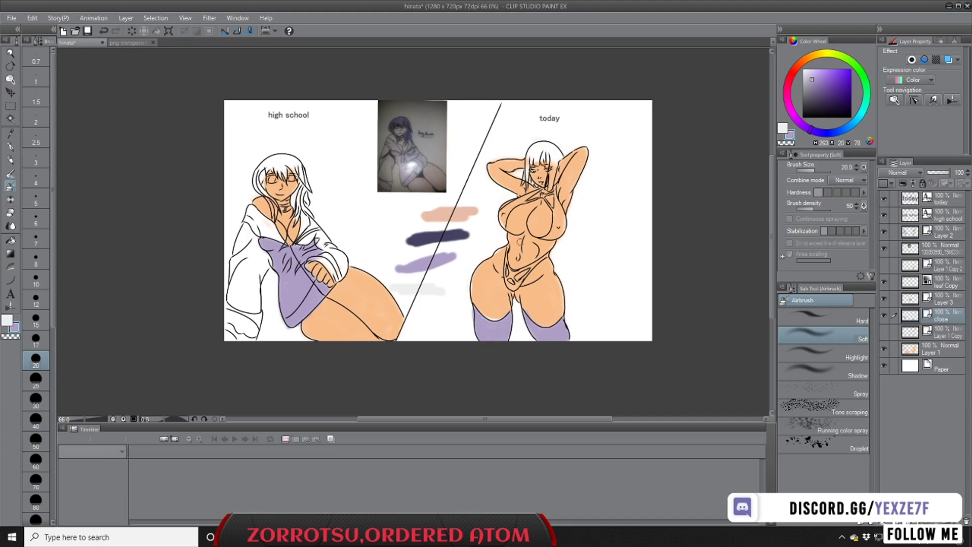
# Step: Color the standing figure's two-piece outfit light purple with the Soft airbrush at size 10
pyautogui.scroll(3, 539, 256)
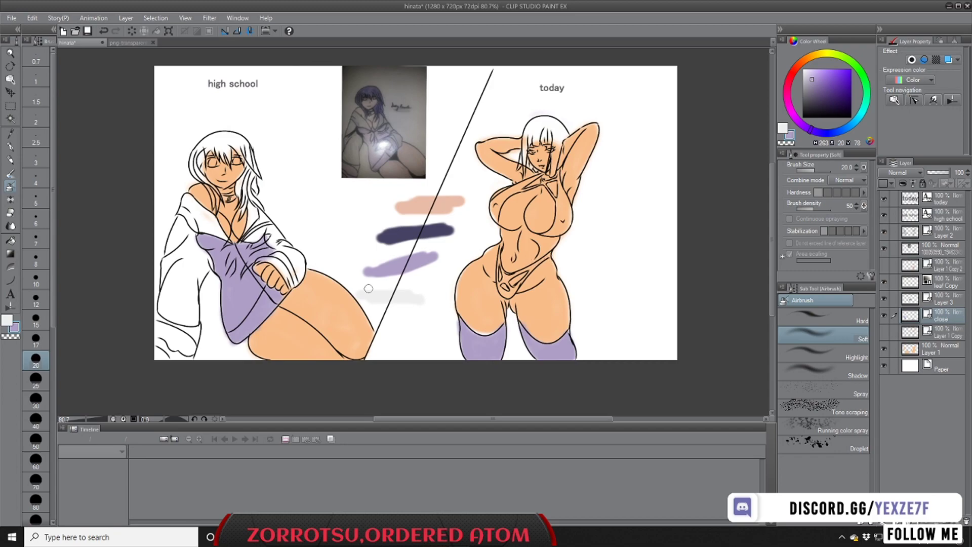
pyautogui.click(35, 280)
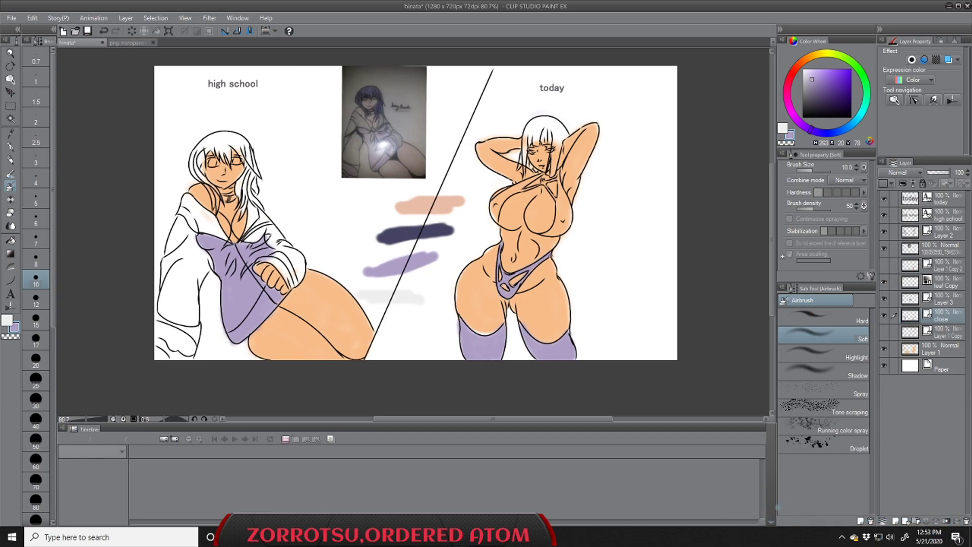
pyautogui.moveTo(772, 282); pyautogui.dragTo(771, 267)
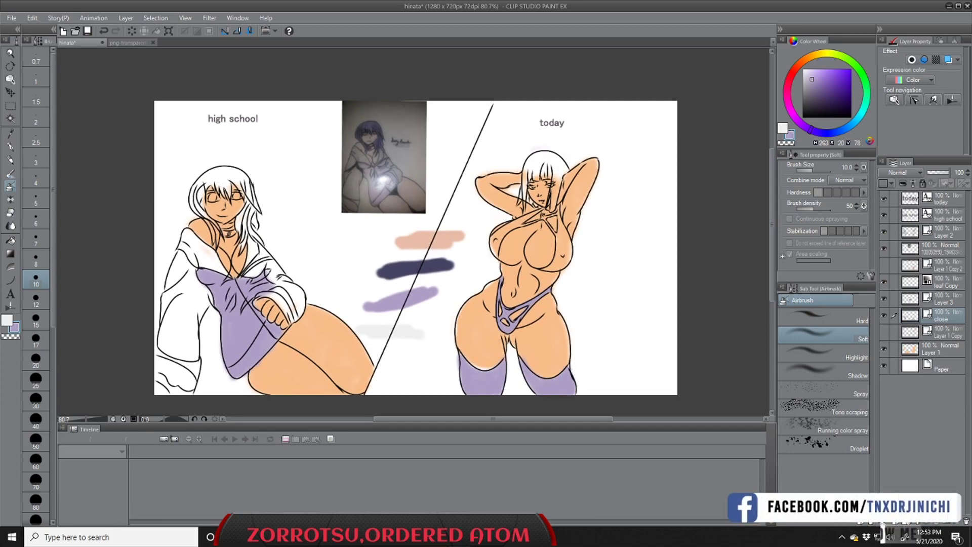
pyautogui.scroll(1, 560, 268)
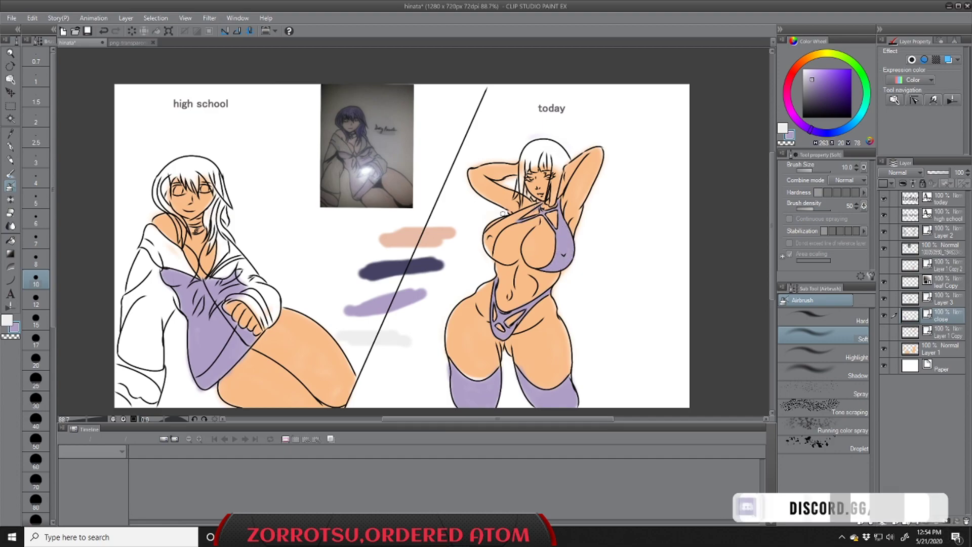
pyautogui.scroll(2, 519, 235)
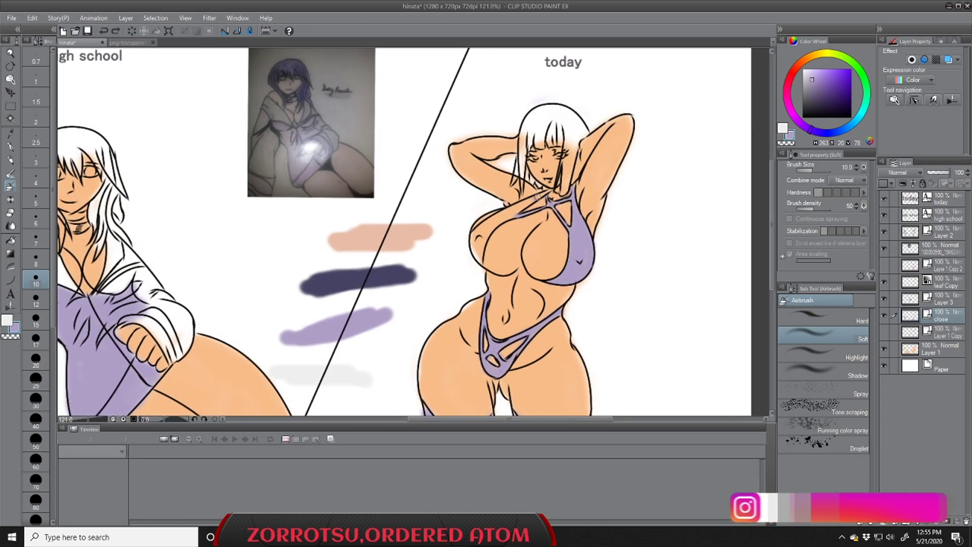
pyautogui.moveTo(551, 192)
pyautogui.mouseDown()
pyautogui.moveTo(521, 201)
pyautogui.moveTo(477, 232)
pyautogui.moveTo(479, 261)
pyautogui.moveTo(495, 225)
pyautogui.moveTo(529, 202)
pyautogui.moveTo(485, 233)
pyautogui.moveTo(513, 205)
pyautogui.moveTo(488, 222)
pyautogui.moveTo(475, 251)
pyautogui.moveTo(471, 239)
pyautogui.moveTo(480, 264)
pyautogui.moveTo(482, 243)
pyautogui.mouseUp()
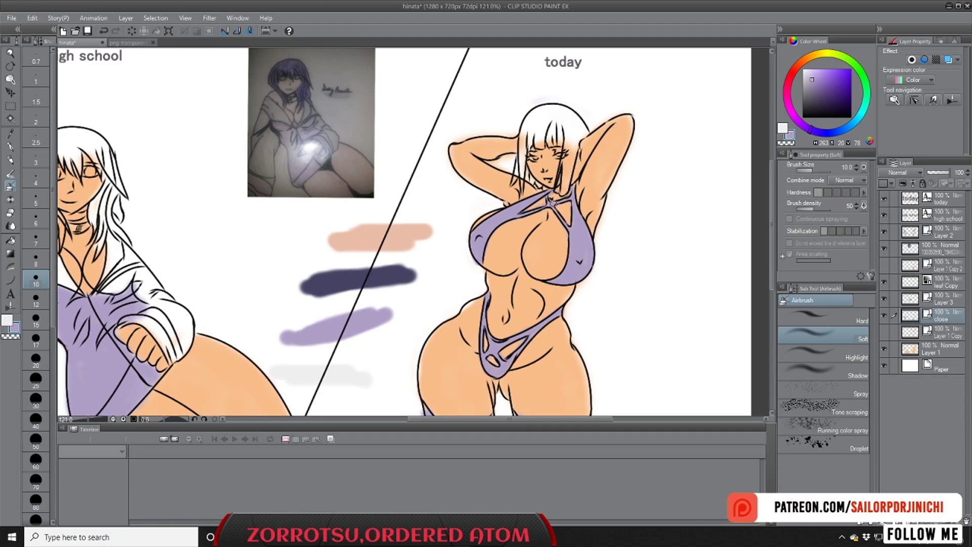
# Step: Sample the dark indigo swatch and color the outer edges of the standing figure's hair with the Hard airbrush at size 12
pyautogui.scroll(-3, 575, 234)
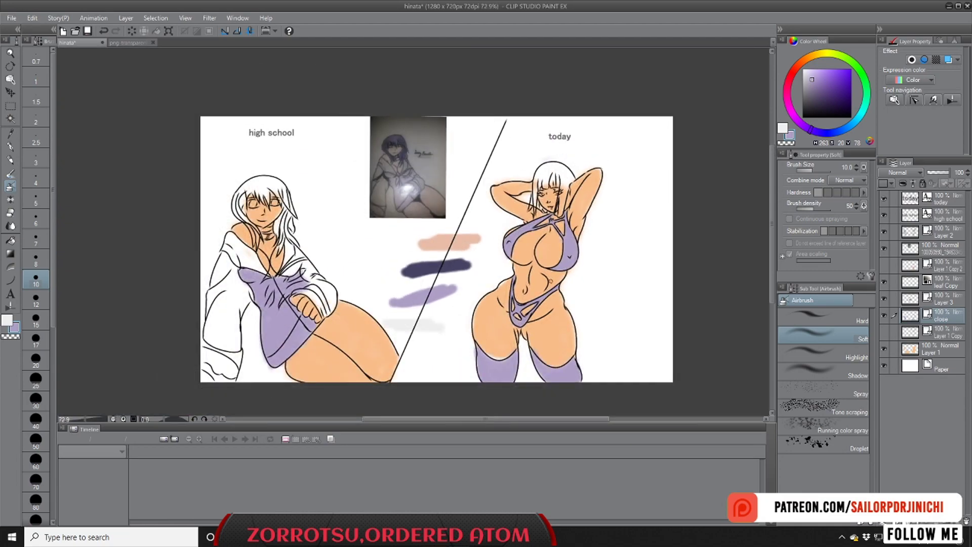
pyautogui.scroll(-3, 761, 261)
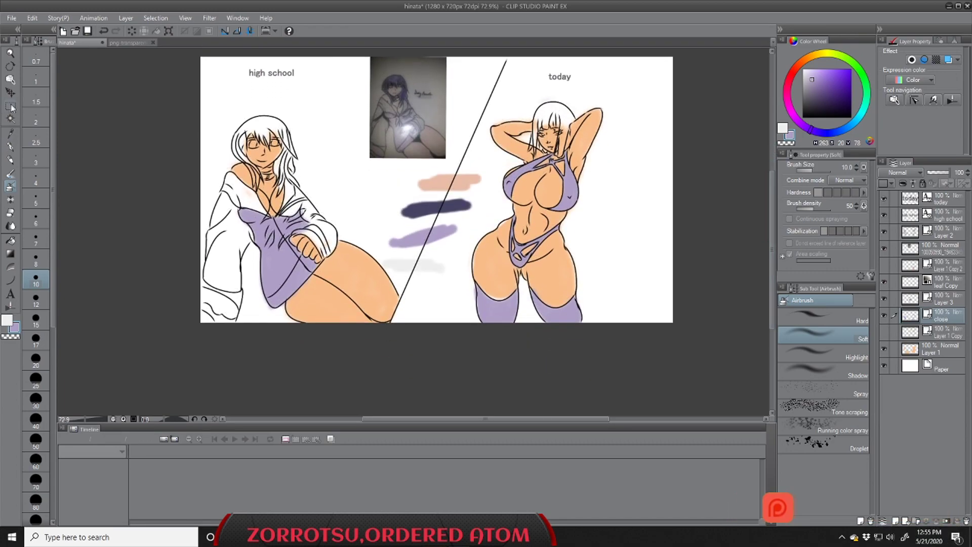
pyautogui.press('i')
pyautogui.click(432, 202)
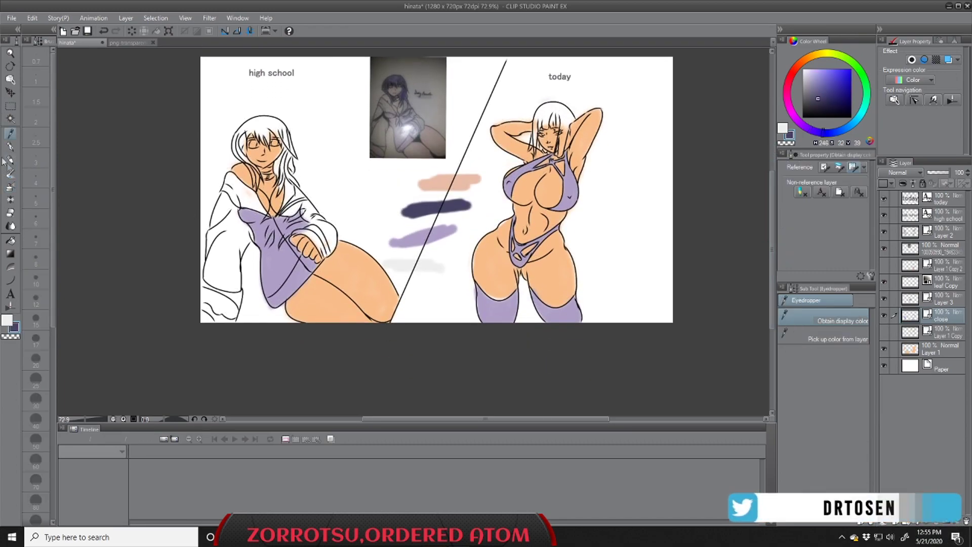
pyautogui.click(11, 186)
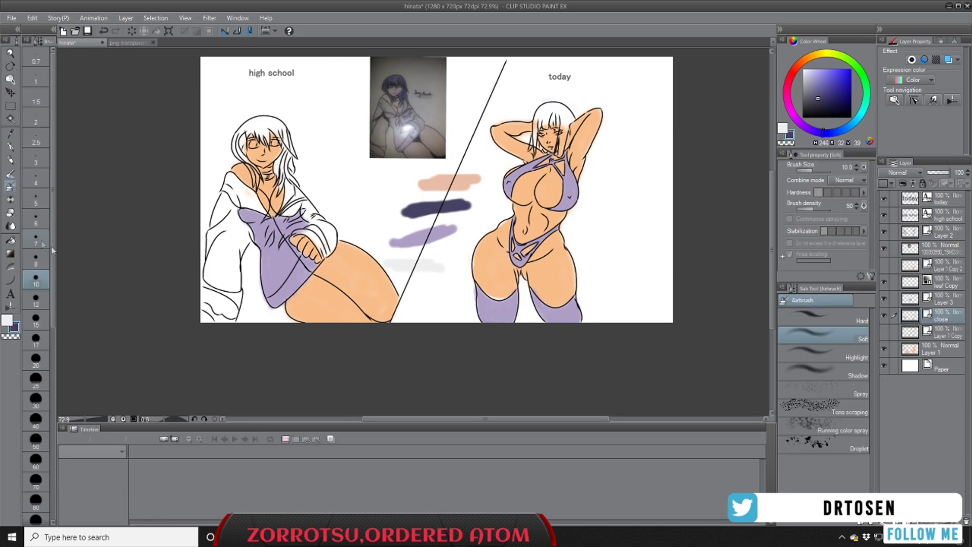
pyautogui.click(823, 317)
pyautogui.scroll(3, 569, 104)
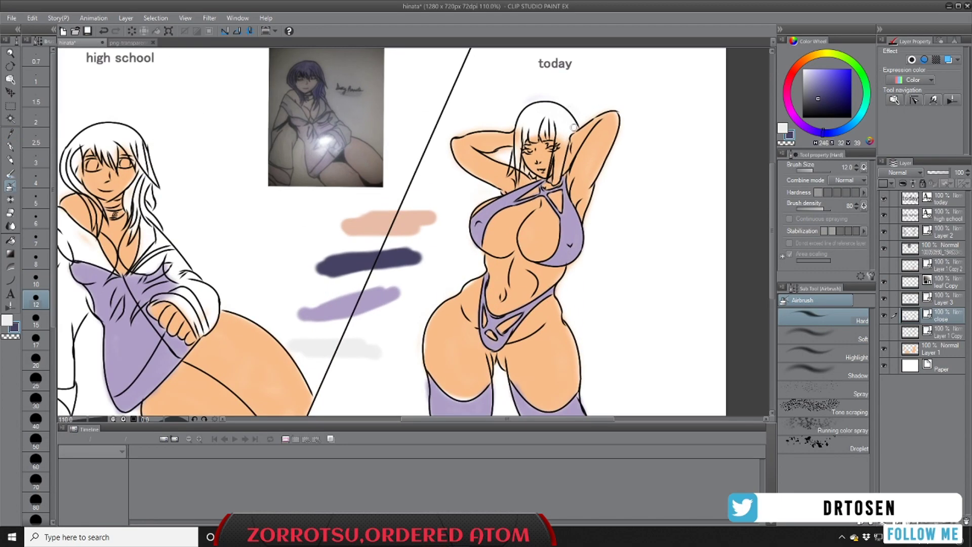
pyautogui.moveTo(577, 128)
pyautogui.mouseDown()
pyautogui.moveTo(560, 108)
pyautogui.moveTo(538, 103)
pyautogui.moveTo(520, 118)
pyautogui.moveTo(517, 176)
pyautogui.moveTo(530, 105)
pyautogui.moveTo(567, 110)
pyautogui.moveTo(576, 128)
pyautogui.moveTo(557, 181)
pyautogui.moveTo(554, 156)
pyautogui.moveTo(556, 181)
pyautogui.mouseUp()
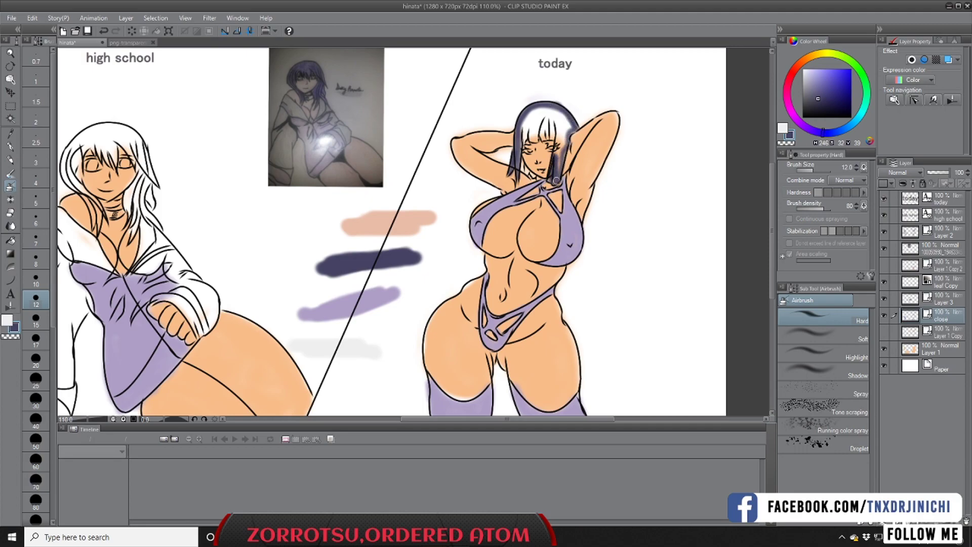
pyautogui.click(103, 31)
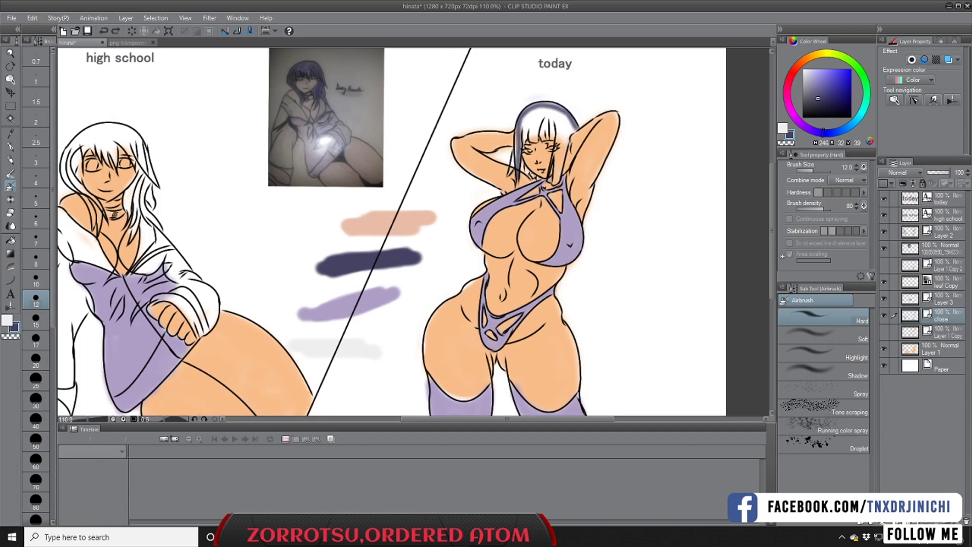
pyautogui.moveTo(521, 164)
pyautogui.mouseDown()
pyautogui.moveTo(531, 176)
pyautogui.moveTo(512, 175)
pyautogui.moveTo(523, 118)
pyautogui.moveTo(517, 130)
pyautogui.moveTo(537, 105)
pyautogui.moveTo(552, 104)
pyautogui.moveTo(574, 131)
pyautogui.moveTo(556, 185)
pyautogui.moveTo(561, 127)
pyautogui.moveTo(554, 182)
pyautogui.moveTo(553, 154)
pyautogui.mouseUp()
# Step: Color the standing figure's bangs and the rest of the hair dark indigo with the Hard airbrush at sizes 8 and 10
pyautogui.click(36, 222)
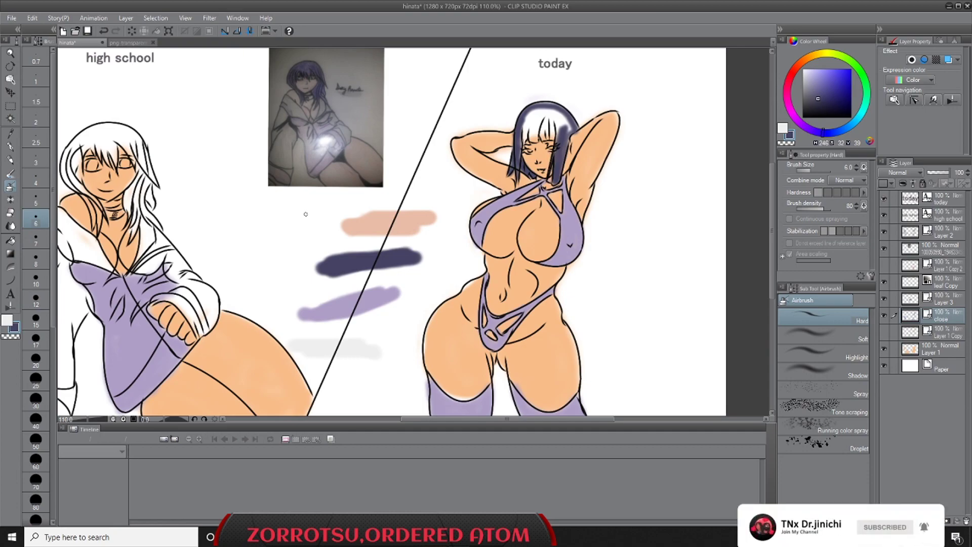
pyautogui.click(35, 259)
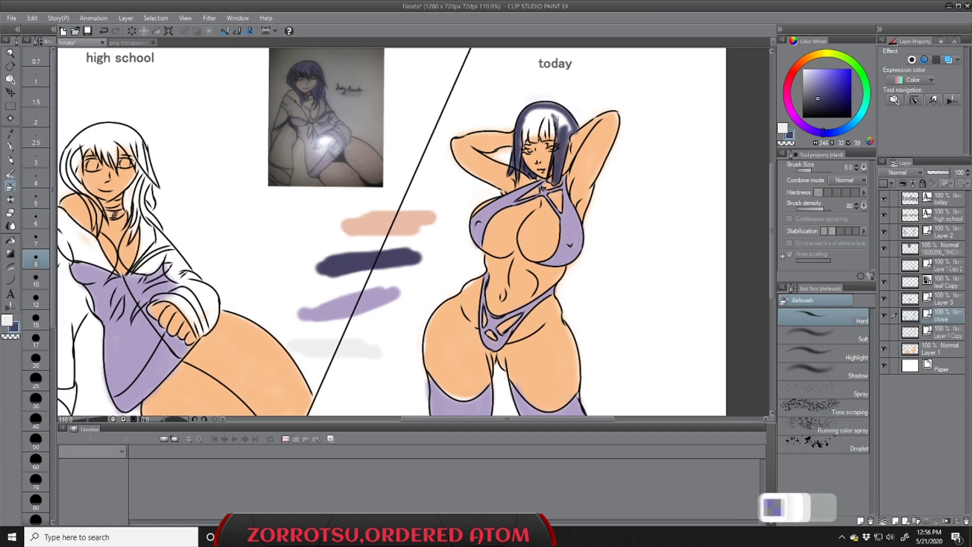
pyautogui.moveTo(543, 122)
pyautogui.mouseDown()
pyautogui.moveTo(544, 134)
pyautogui.moveTo(550, 119)
pyautogui.moveTo(548, 136)
pyautogui.moveTo(551, 115)
pyautogui.mouseUp()
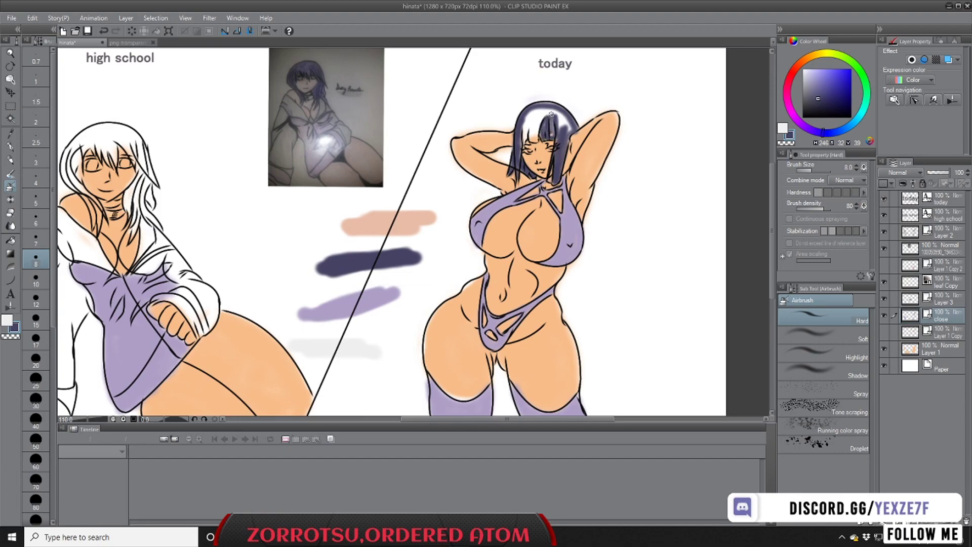
pyautogui.click(36, 278)
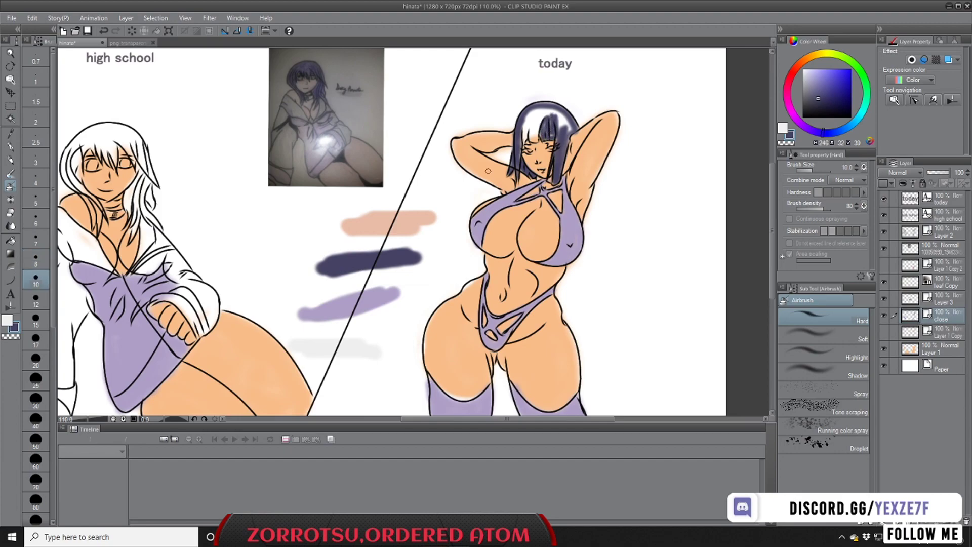
pyautogui.moveTo(570, 132)
pyautogui.mouseDown()
pyautogui.moveTo(564, 151)
pyautogui.moveTo(575, 122)
pyautogui.moveTo(537, 104)
pyautogui.moveTo(521, 113)
pyautogui.moveTo(513, 156)
pyautogui.moveTo(527, 117)
pyautogui.moveTo(556, 106)
pyautogui.moveTo(540, 108)
pyautogui.moveTo(573, 126)
pyautogui.moveTo(552, 118)
pyautogui.moveTo(544, 138)
pyautogui.mouseUp()
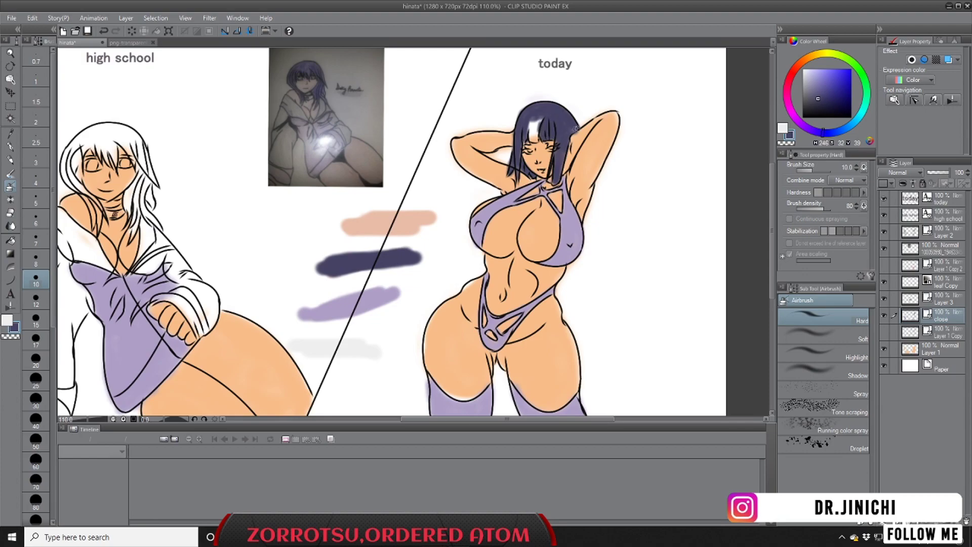
pyautogui.moveTo(529, 123)
pyautogui.mouseDown()
pyautogui.moveTo(535, 139)
pyautogui.moveTo(539, 121)
pyautogui.mouseUp()
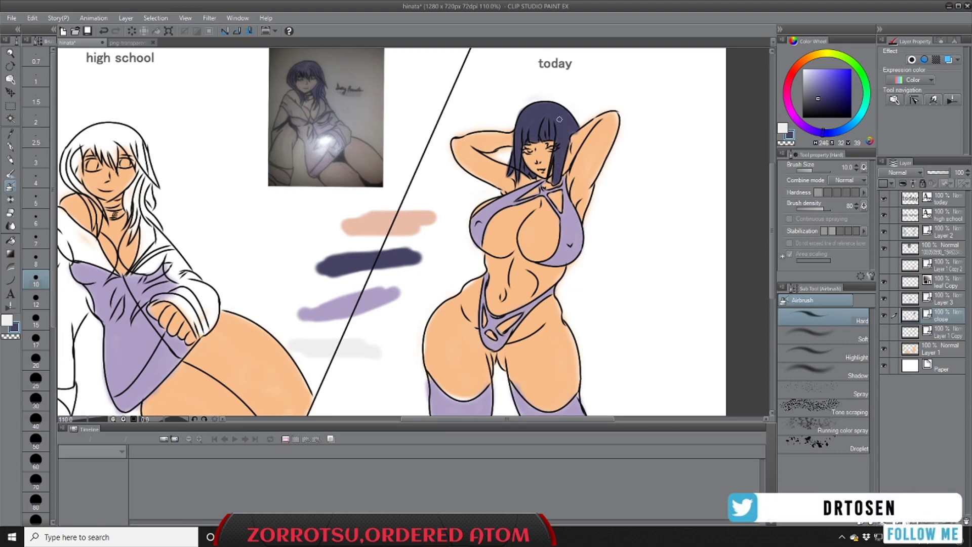
pyautogui.hotkey('ctrl', 'z')
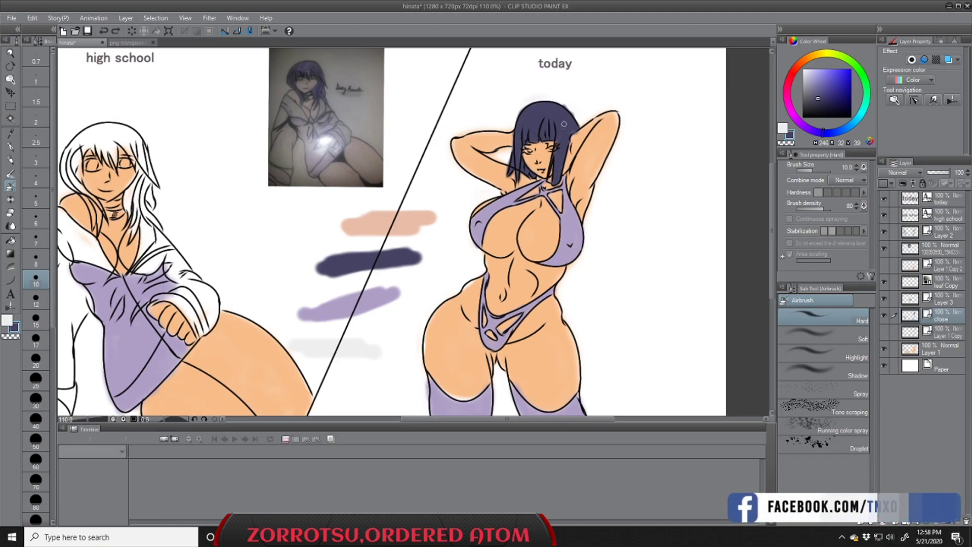
# Step: Color all of the seated figure's hair dark indigo with the Hard airbrush at size 10
pyautogui.scroll(-4, 524, 163)
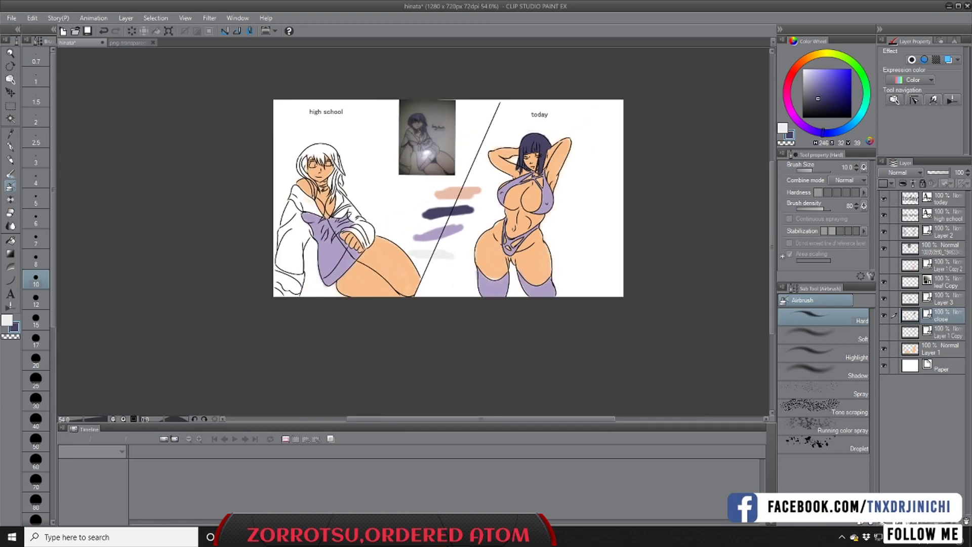
pyautogui.moveTo(590, 420); pyautogui.dragTo(570, 420)
pyautogui.scroll(10, 441, 165)
pyautogui.scroll(-3, 438, 194)
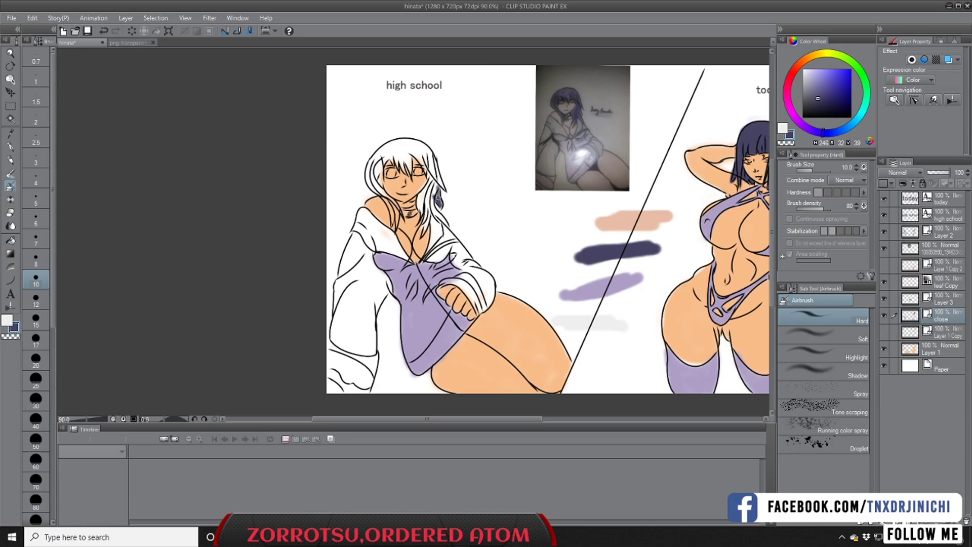
pyautogui.moveTo(434, 192)
pyautogui.mouseDown()
pyautogui.moveTo(446, 225)
pyautogui.moveTo(438, 187)
pyautogui.moveTo(438, 217)
pyautogui.moveTo(437, 189)
pyautogui.moveTo(426, 213)
pyautogui.mouseUp()
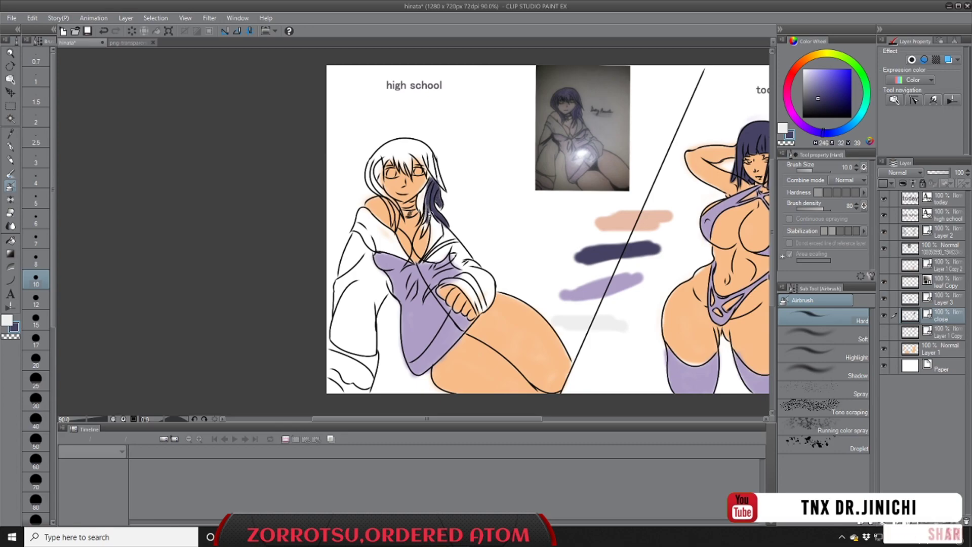
pyautogui.moveTo(432, 207); pyautogui.dragTo(424, 234)
pyautogui.moveTo(427, 183)
pyautogui.mouseDown()
pyautogui.moveTo(420, 213)
pyautogui.moveTo(427, 156)
pyautogui.moveTo(443, 187)
pyautogui.mouseUp()
pyautogui.moveTo(443, 188)
pyautogui.mouseDown()
pyautogui.moveTo(423, 141)
pyautogui.moveTo(434, 176)
pyautogui.moveTo(427, 149)
pyautogui.moveTo(424, 167)
pyautogui.moveTo(422, 149)
pyautogui.moveTo(413, 155)
pyautogui.moveTo(413, 139)
pyautogui.moveTo(384, 142)
pyautogui.moveTo(370, 168)
pyautogui.moveTo(397, 221)
pyautogui.moveTo(373, 158)
pyautogui.moveTo(369, 184)
pyautogui.moveTo(371, 158)
pyautogui.moveTo(379, 187)
pyautogui.moveTo(380, 158)
pyautogui.moveTo(382, 190)
pyautogui.mouseUp()
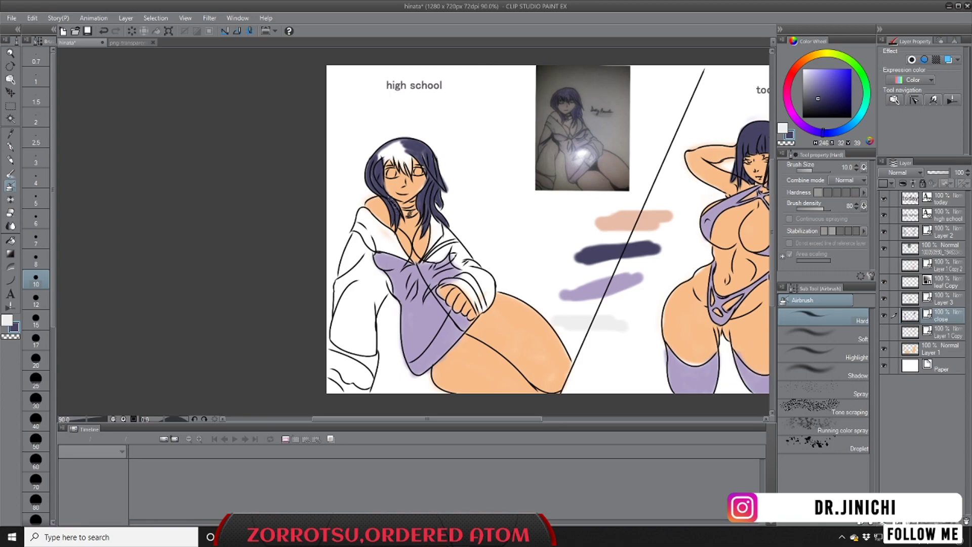
pyautogui.moveTo(370, 175)
pyautogui.mouseDown()
pyautogui.moveTo(393, 144)
pyautogui.moveTo(411, 143)
pyautogui.moveTo(380, 159)
pyautogui.moveTo(406, 143)
pyautogui.moveTo(395, 145)
pyautogui.moveTo(418, 147)
pyautogui.moveTo(384, 153)
pyautogui.moveTo(416, 150)
pyautogui.mouseUp()
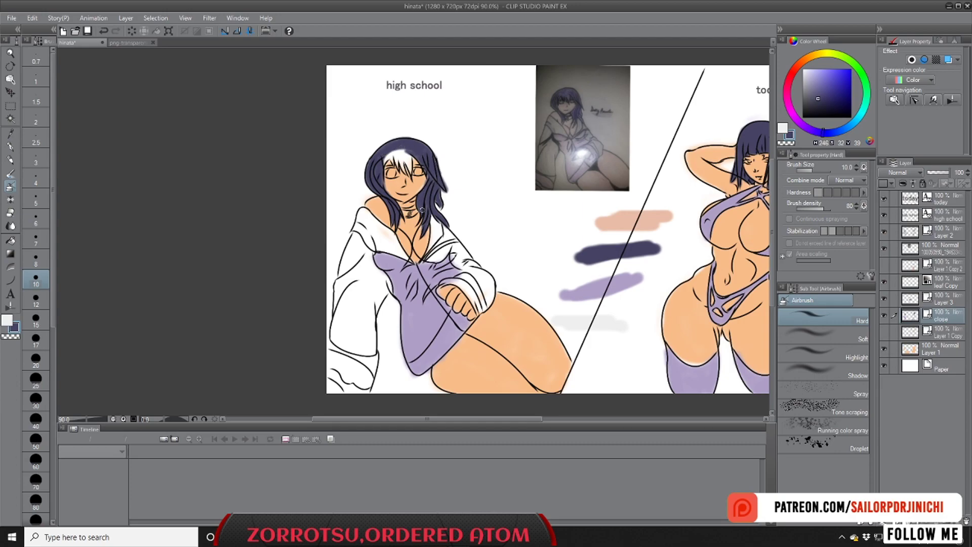
pyautogui.moveTo(411, 152)
pyautogui.mouseDown()
pyautogui.moveTo(414, 171)
pyautogui.moveTo(400, 151)
pyautogui.moveTo(385, 156)
pyautogui.mouseUp()
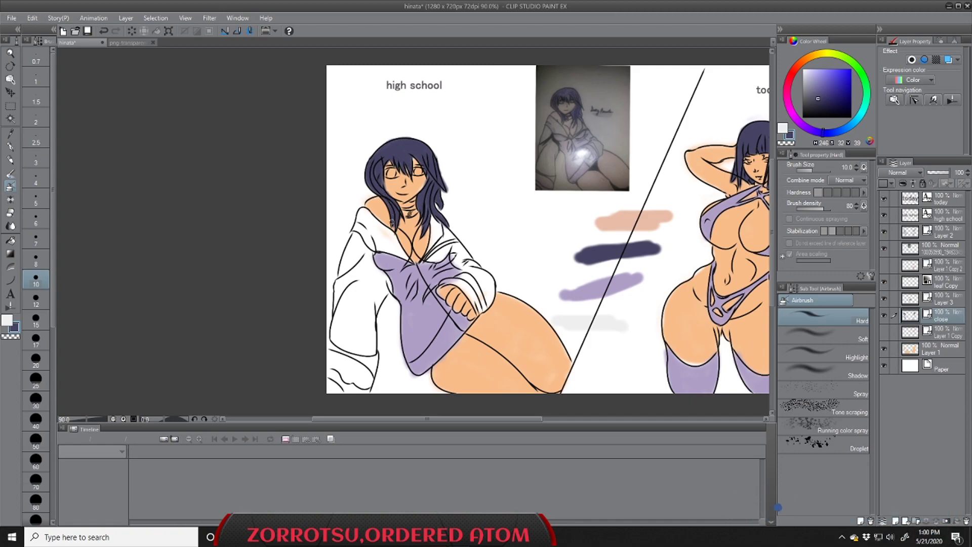
# Step: Sample the light gray swatch and color the standing figure's eyes with the Paint and apply brush at size 6
pyautogui.scroll(-4, 392, 225)
pyautogui.moveTo(515, 419); pyautogui.dragTo(587, 424)
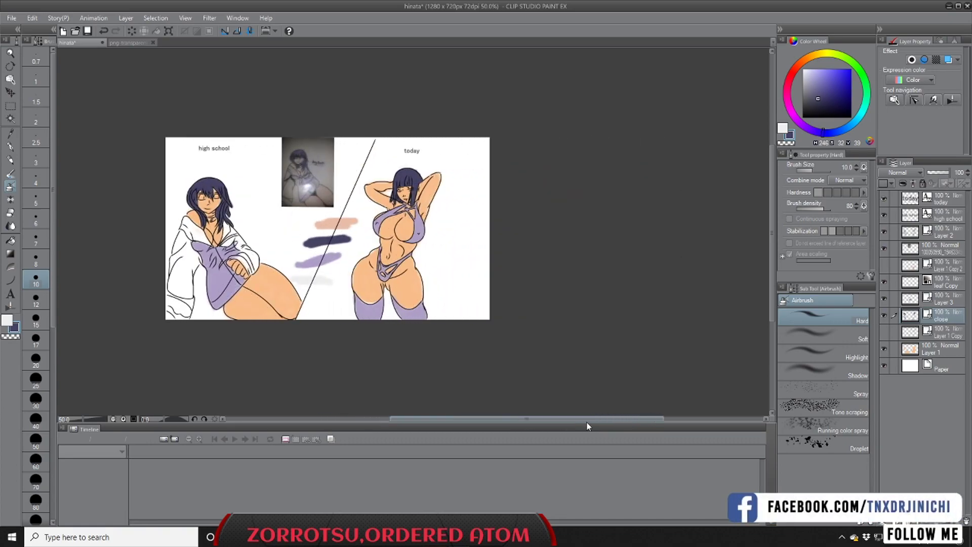
pyautogui.scroll(1, 363, 239)
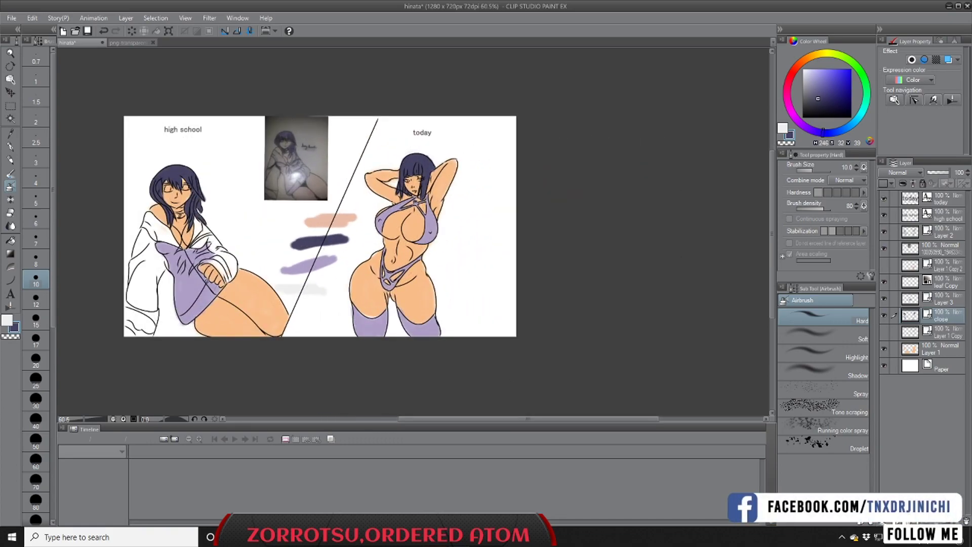
pyautogui.click(9, 213)
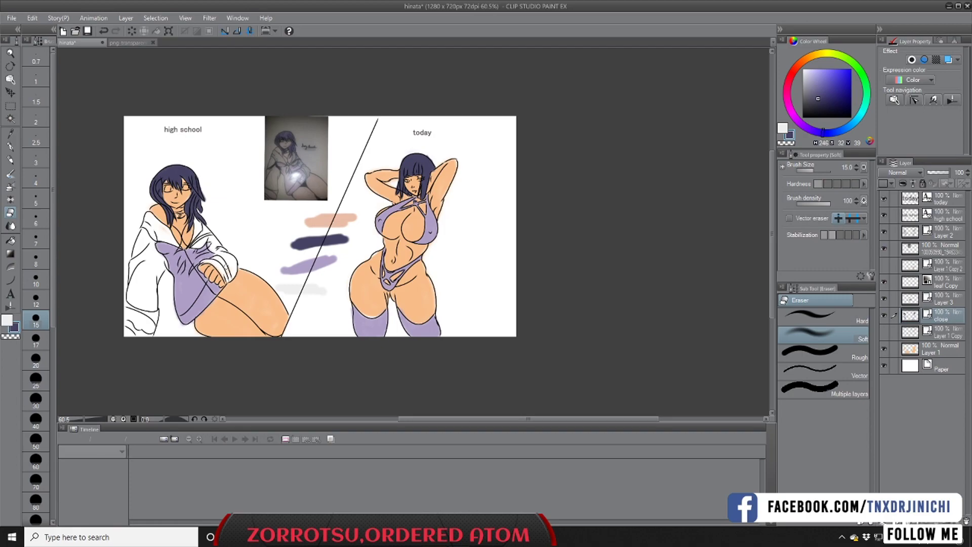
pyautogui.scroll(-3, 202, 242)
pyautogui.scroll(1, 170, 213)
pyautogui.click(10, 135)
pyautogui.click(297, 277)
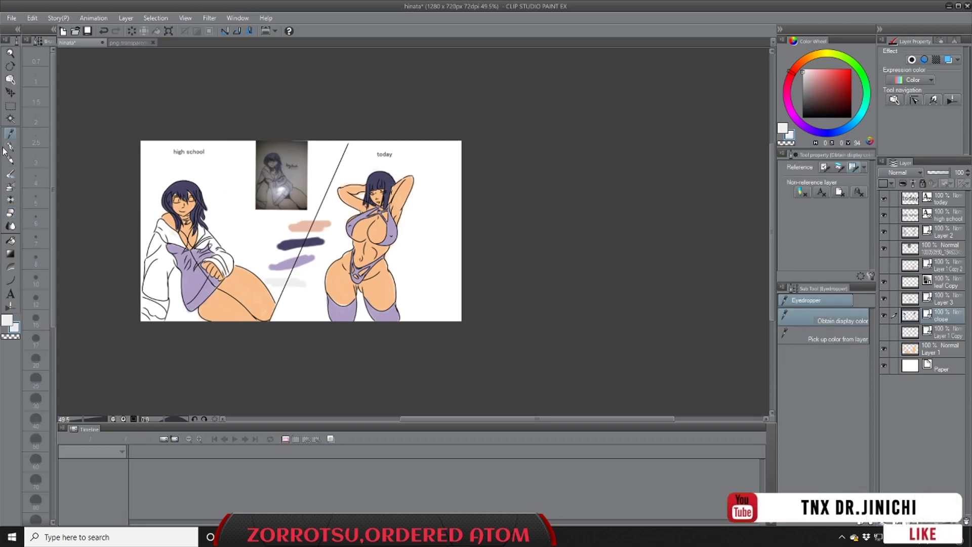
pyautogui.click(10, 173)
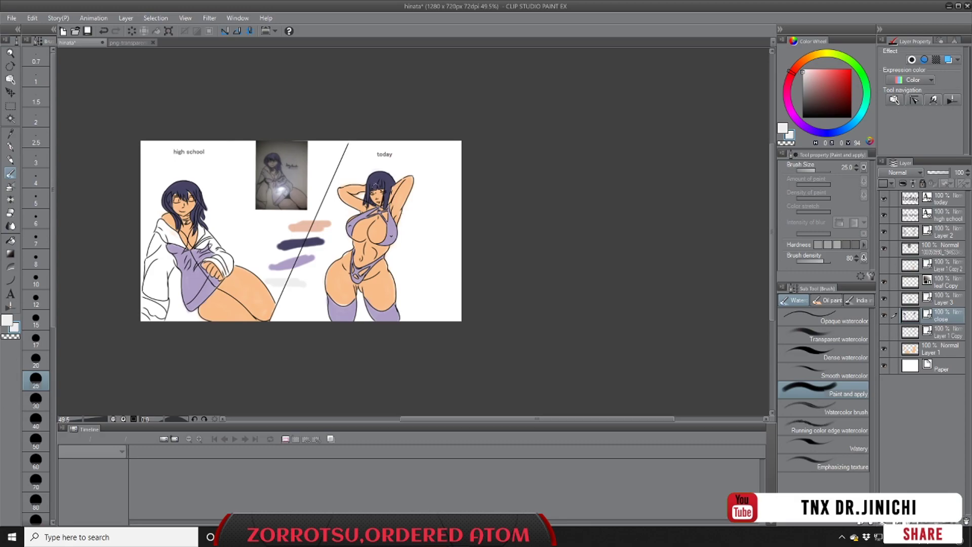
pyautogui.scroll(5, 383, 205)
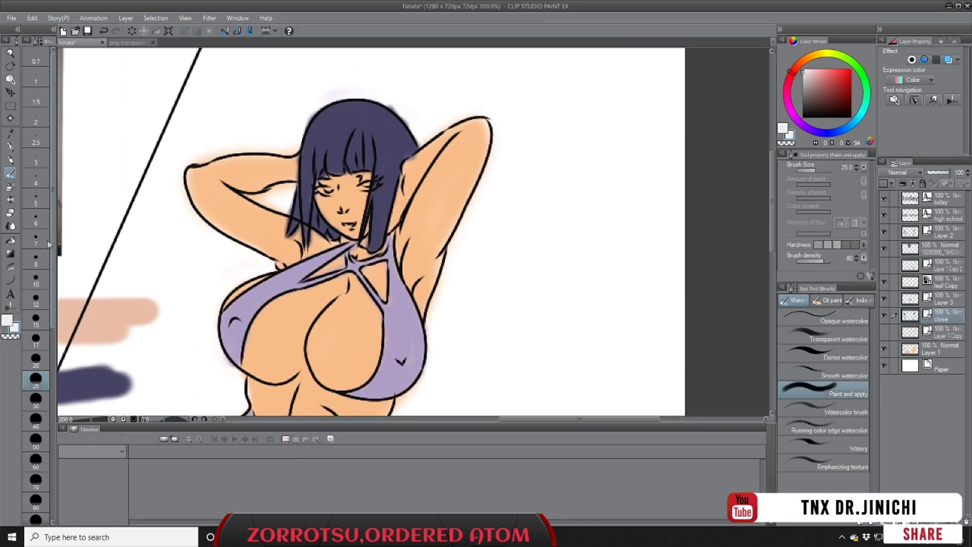
pyautogui.click(35, 219)
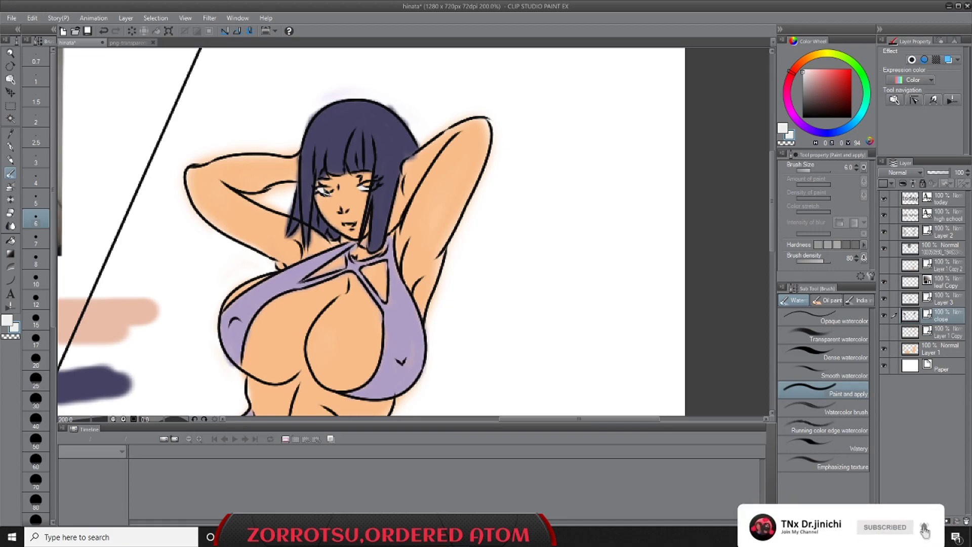
# Step: Color the seated figure's eyes light gray with the Paint and apply brush at size 6
pyautogui.scroll(-4, 332, 193)
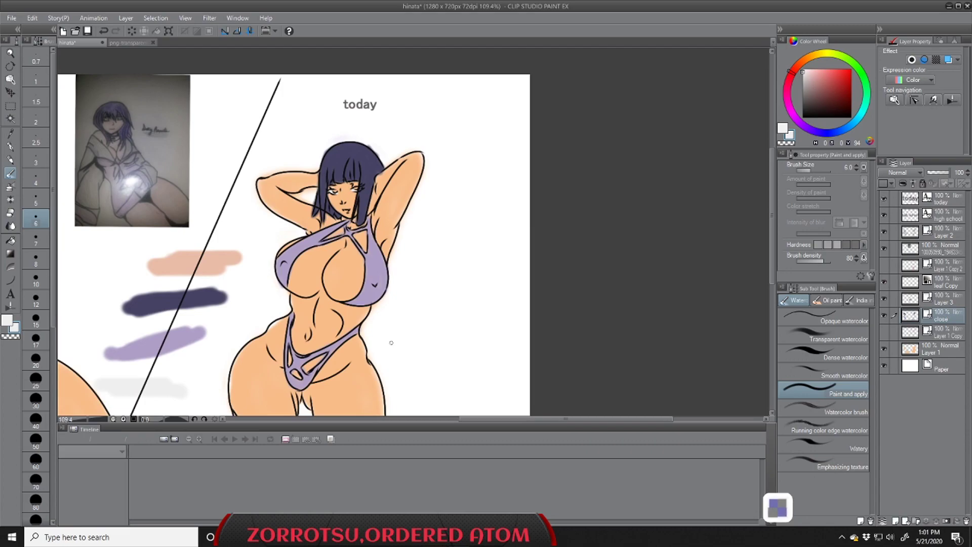
pyautogui.moveTo(500, 419); pyautogui.dragTo(388, 419)
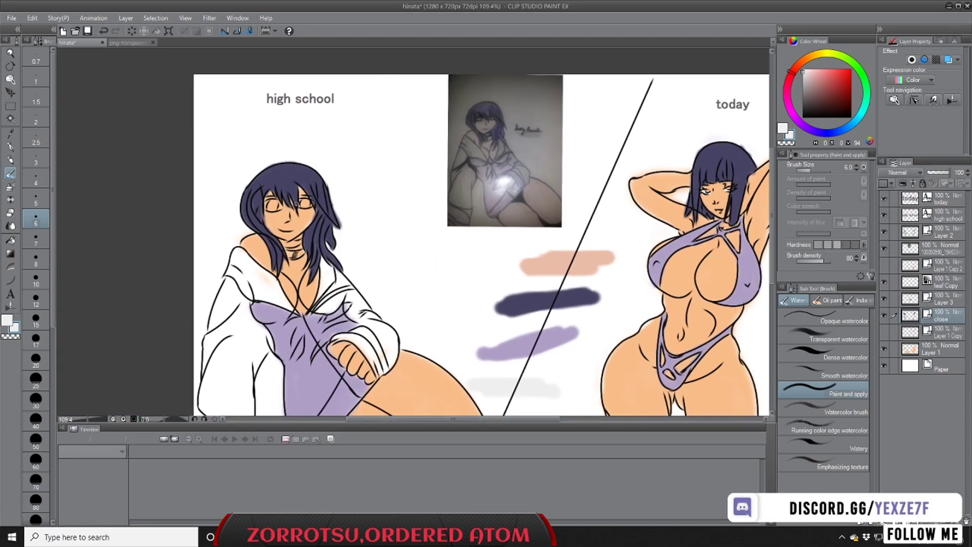
pyautogui.scroll(1, 299, 202)
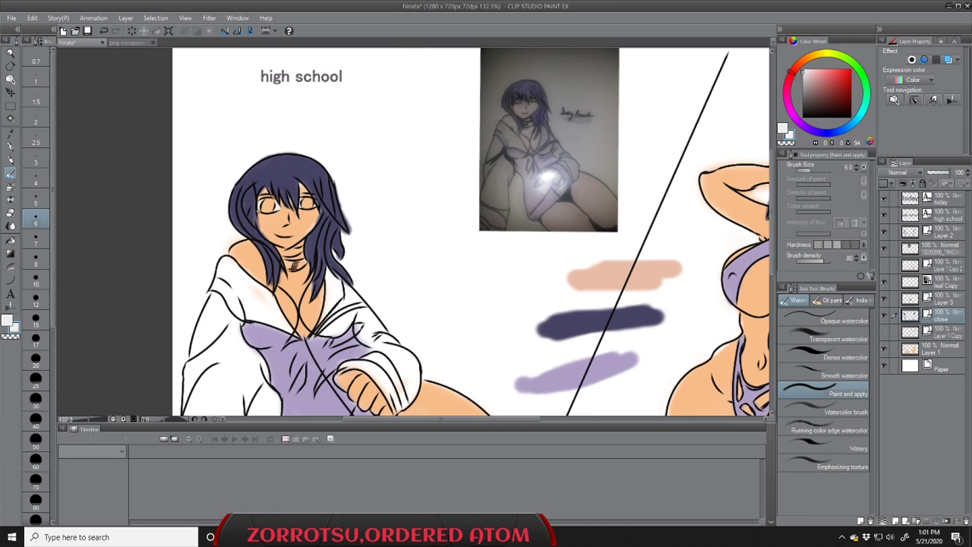
pyautogui.scroll(-5, 278, 210)
pyautogui.scroll(-1, 426, 397)
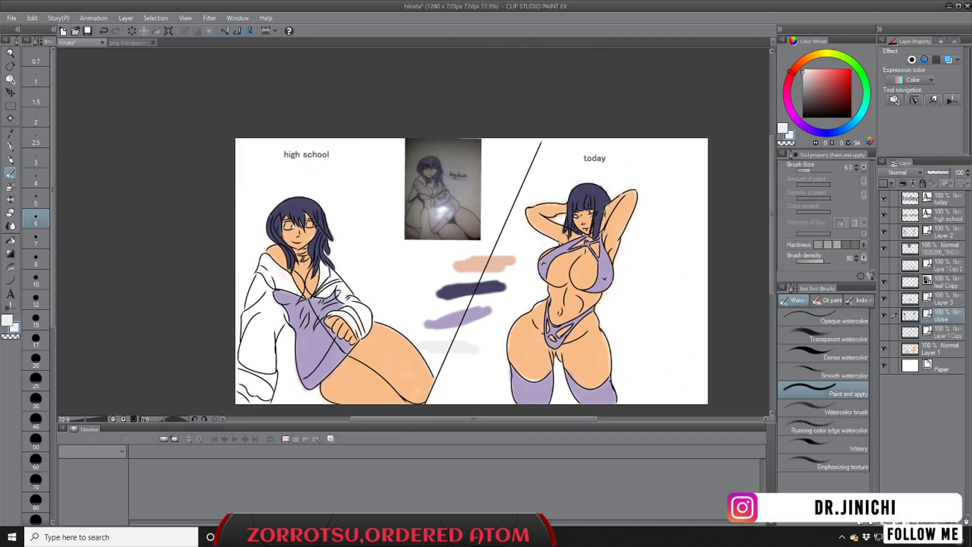
# Step: Choose a slightly darker light gray and set the Soft airbrush to size 5 for the standing figure's face
pyautogui.moveTo(463, 420); pyautogui.dragTo(504, 420)
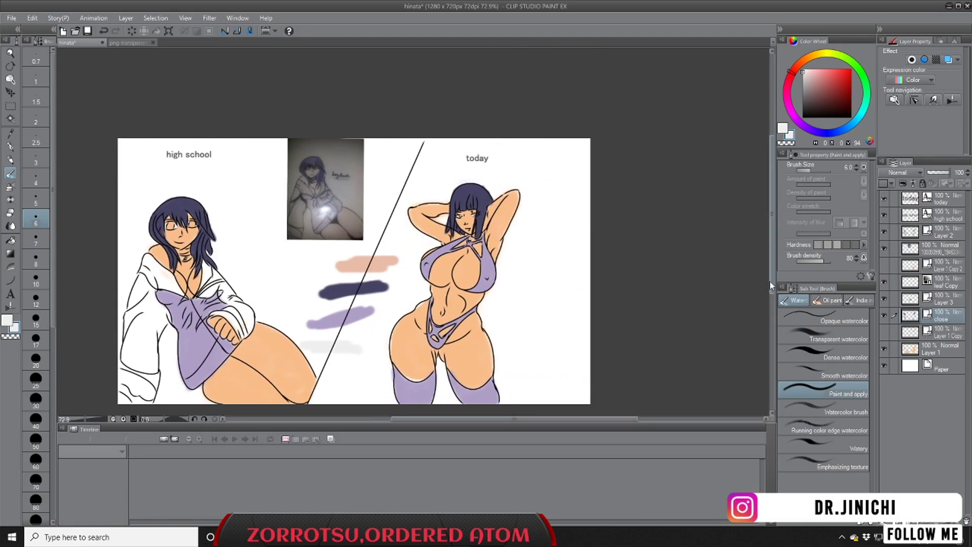
pyautogui.moveTo(771, 282); pyautogui.dragTo(771, 291)
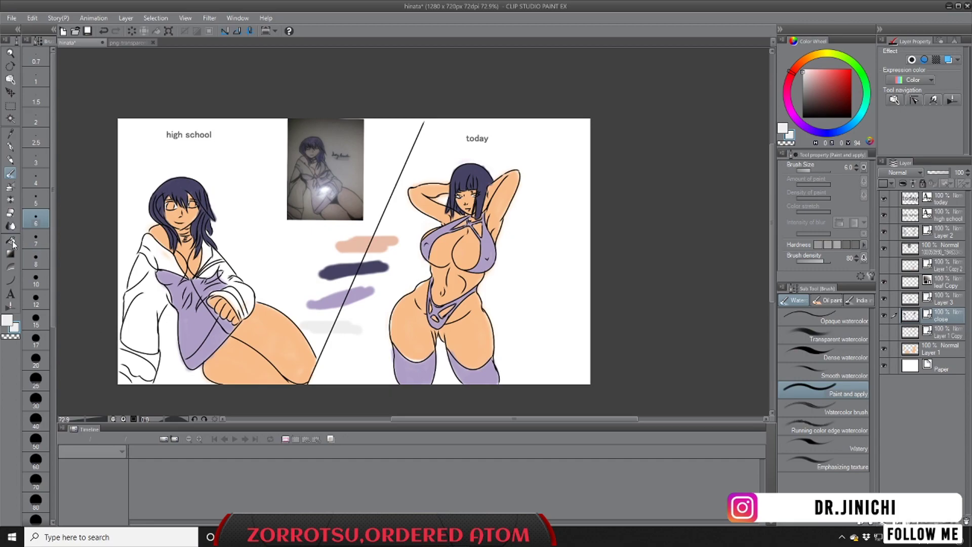
pyautogui.click(10, 133)
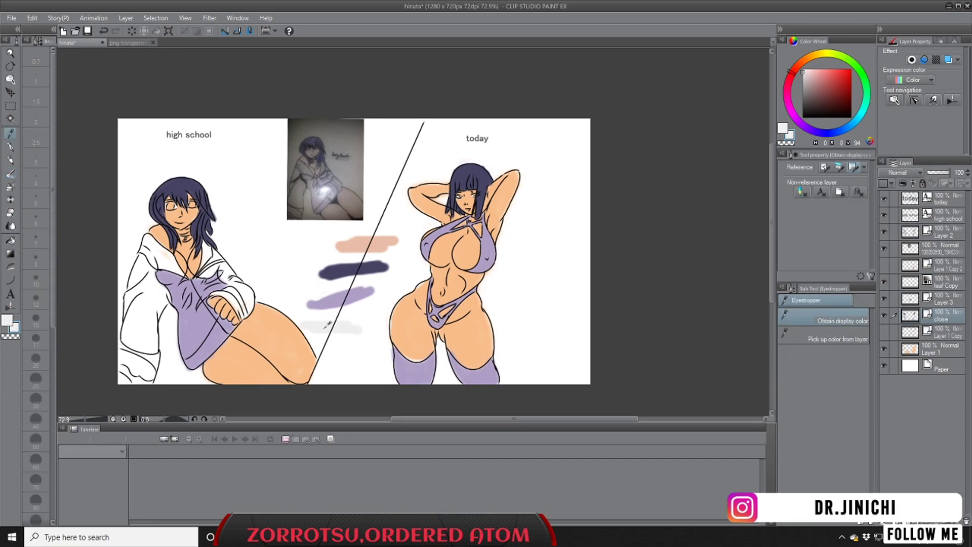
pyautogui.click(806, 77)
pyautogui.scroll(2, 281, 201)
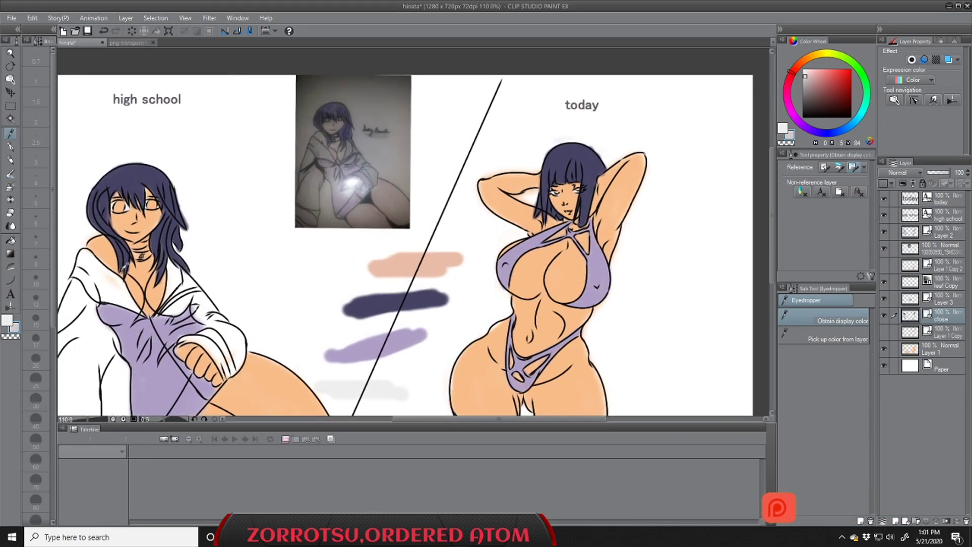
pyautogui.click(10, 186)
pyautogui.click(823, 334)
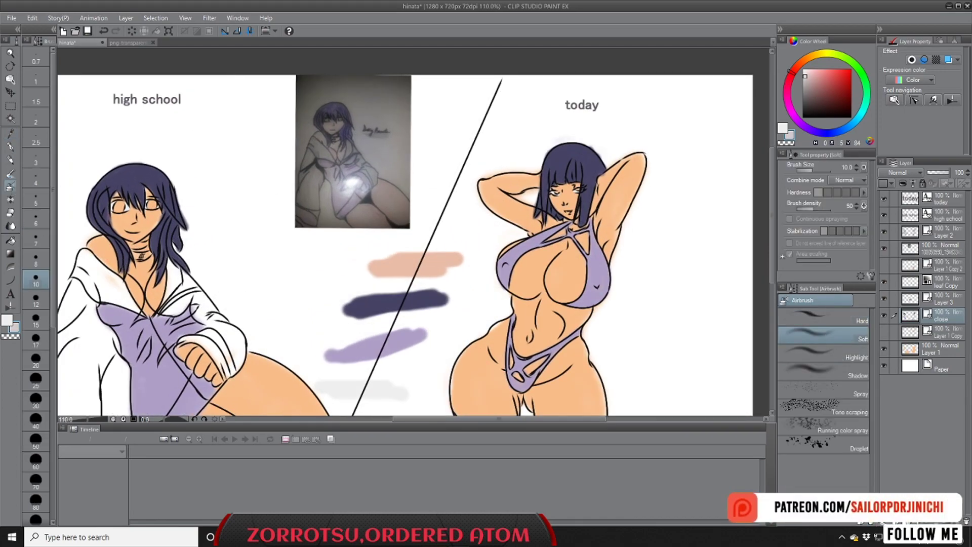
pyautogui.scroll(3, 556, 195)
pyautogui.scroll(2, 557, 195)
pyautogui.click(36, 197)
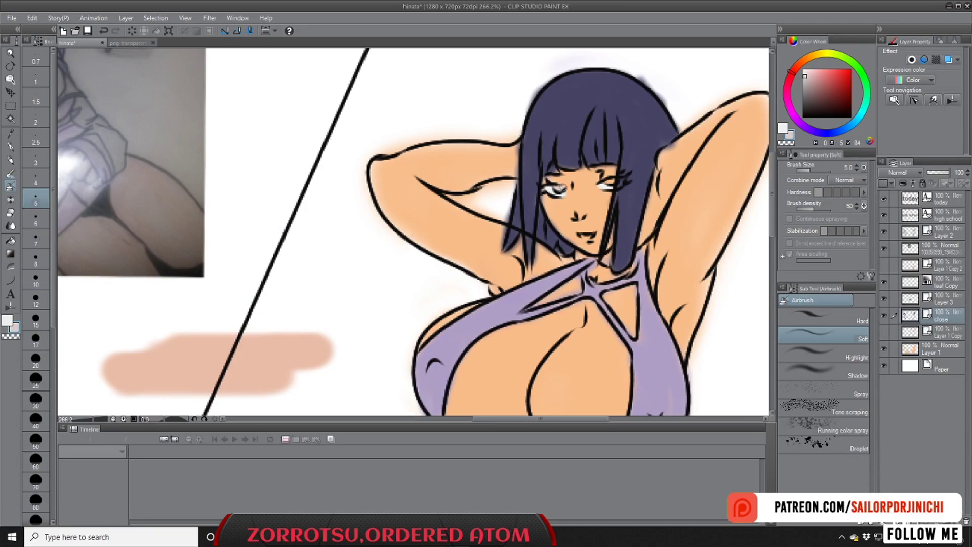
pyautogui.scroll(-6, 561, 188)
pyautogui.scroll(3, 590, 184)
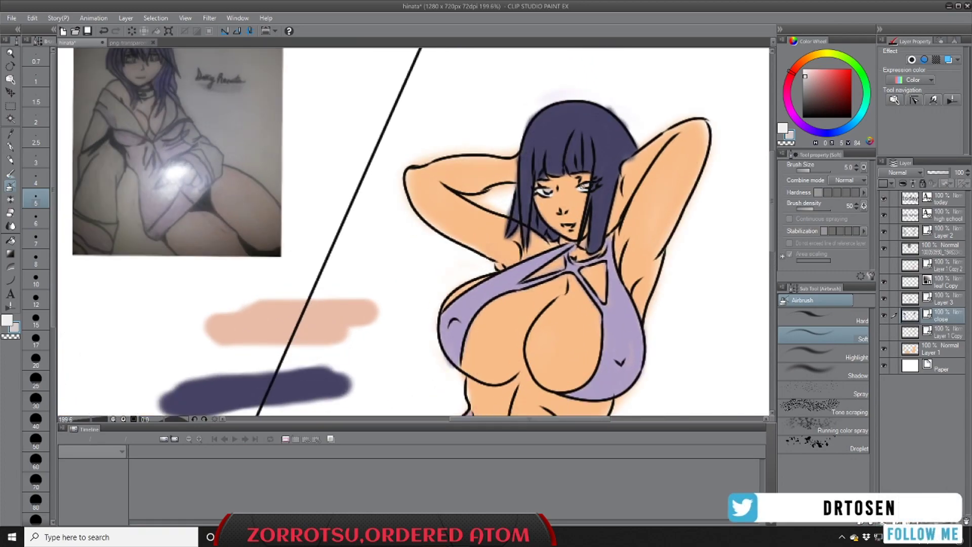
pyautogui.scroll(-3, 547, 220)
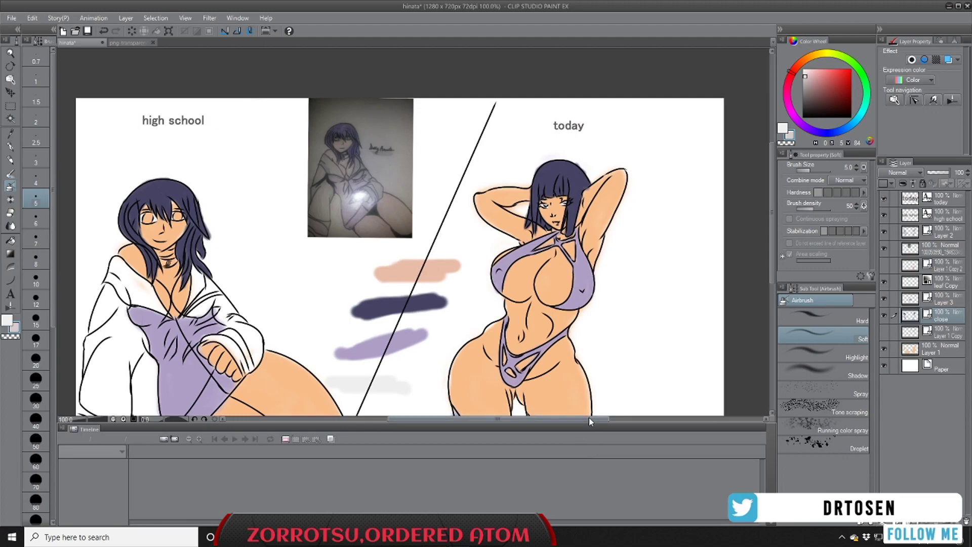
pyautogui.moveTo(588, 417); pyautogui.dragTo(511, 420)
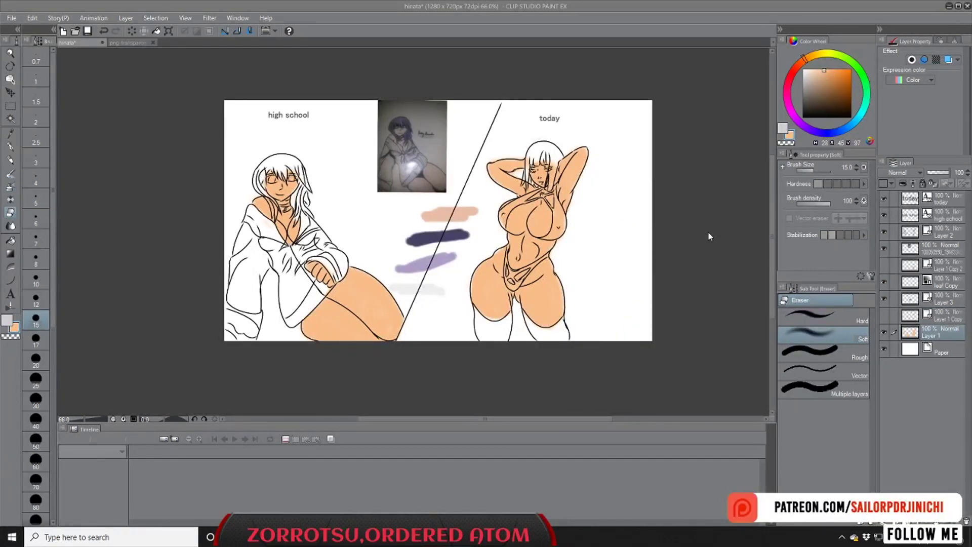
# Step: Sample the lavender swatch and add a vector layer named "close" directly below Layer 3
pyautogui.click(10, 134)
pyautogui.click(439, 256)
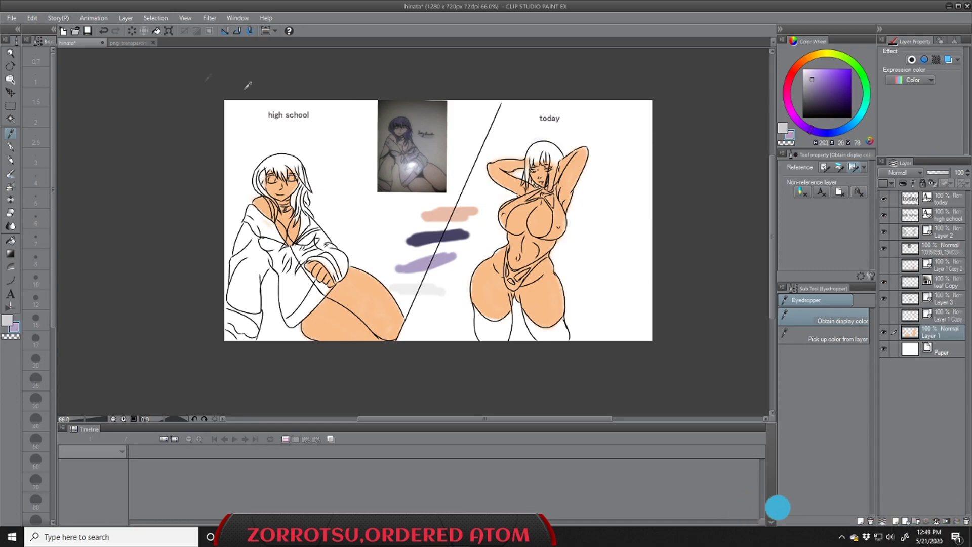
pyautogui.rightClick(943, 299)
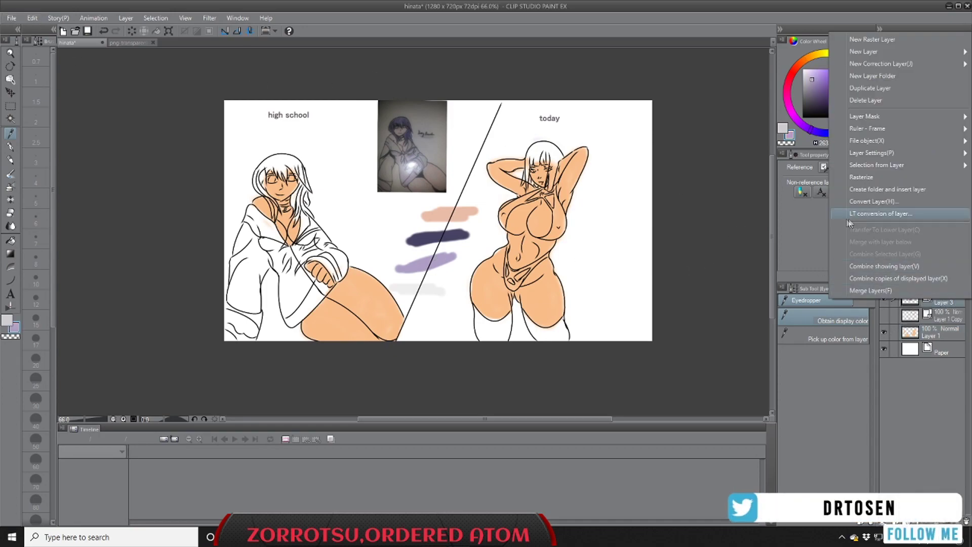
pyautogui.moveTo(863, 51)
pyautogui.click(771, 66)
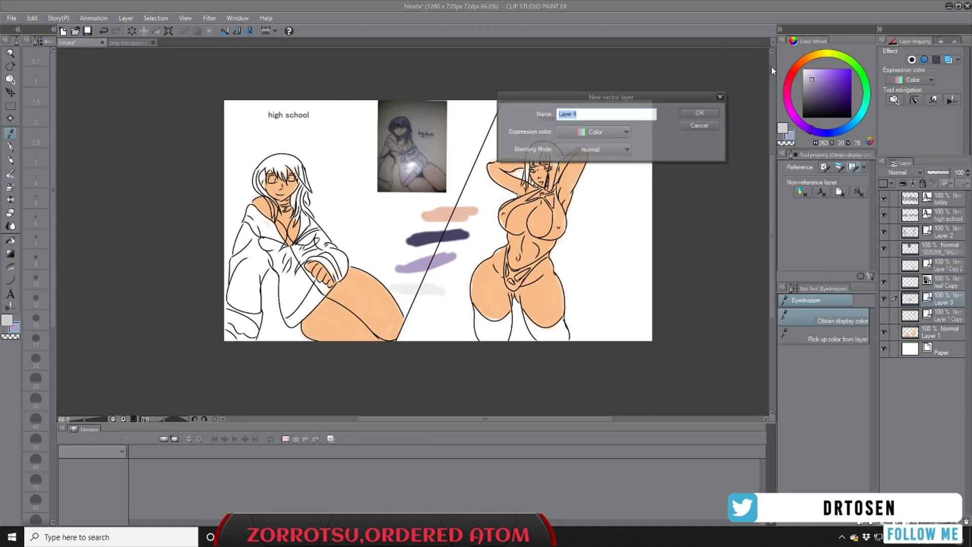
pyautogui.write('close')
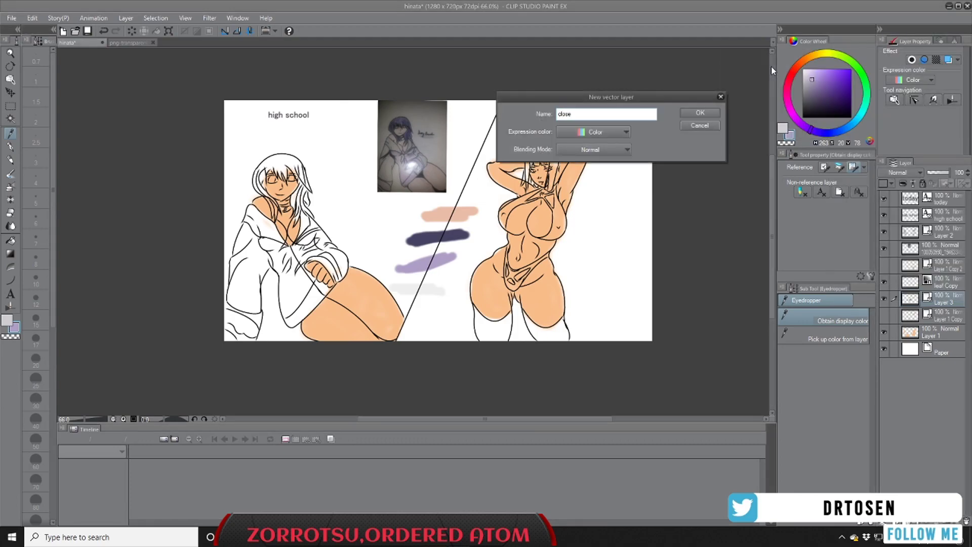
pyautogui.press('Return')
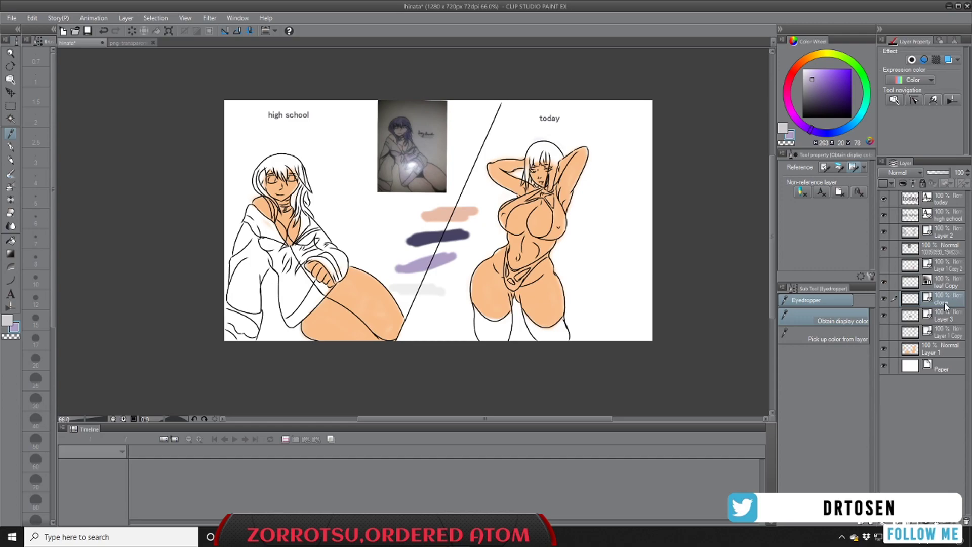
pyautogui.moveTo(949, 301); pyautogui.dragTo(953, 313)
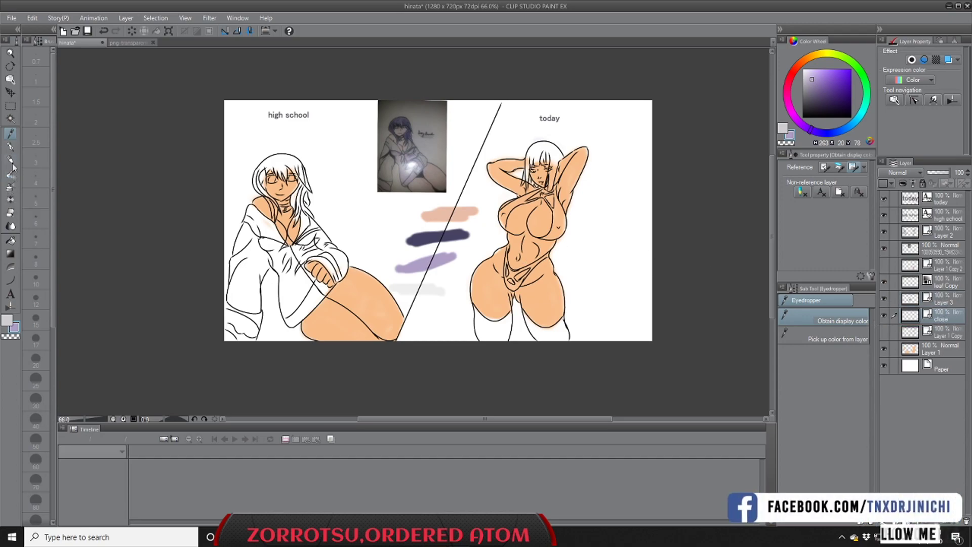
# Step: Sample the light gray swatch as the main color and make the lavender sub color active again
pyautogui.click(10, 186)
pyautogui.click(10, 173)
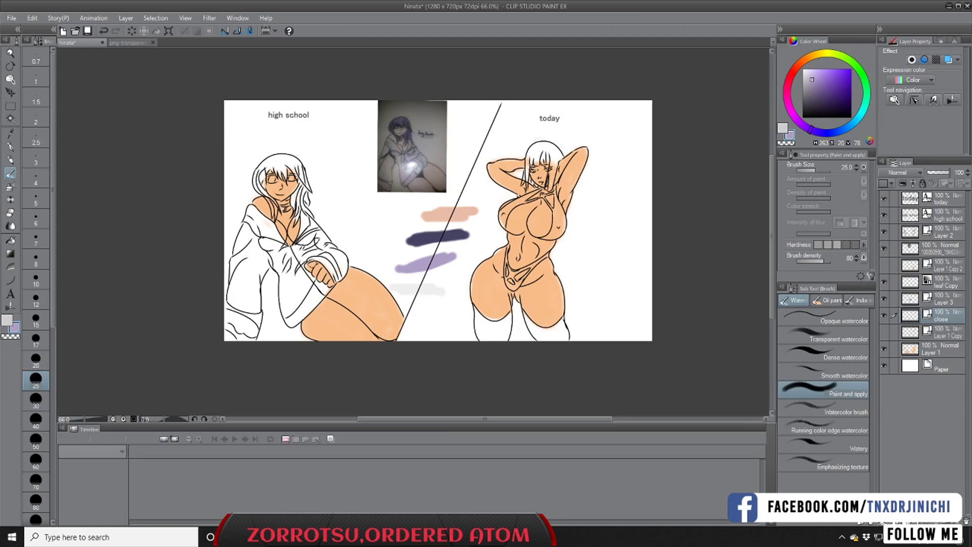
pyautogui.click(10, 320)
pyautogui.click(11, 134)
pyautogui.click(415, 288)
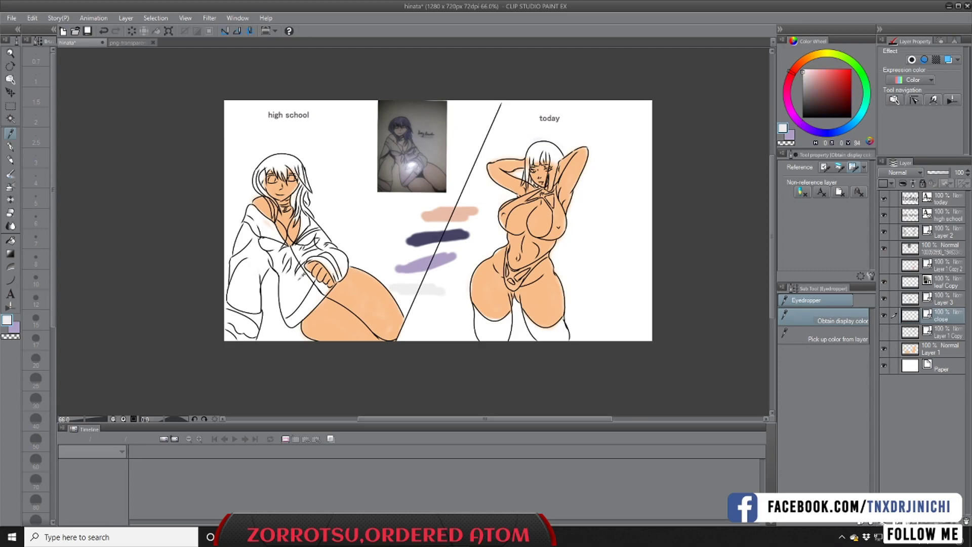
pyautogui.click(14, 327)
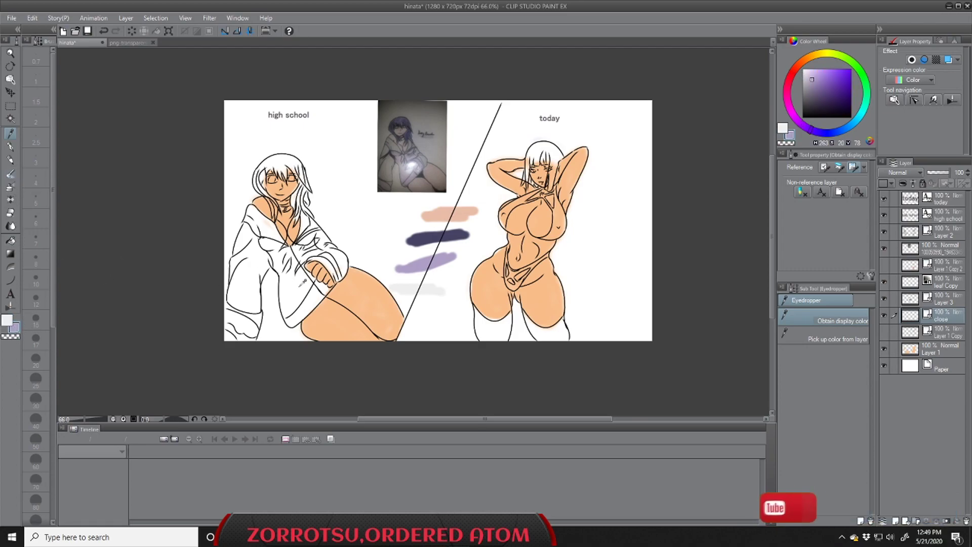
# Step: Color the seated figure's garment under the open shirt lavender with the Soft airbrush at size 20
pyautogui.click(10, 187)
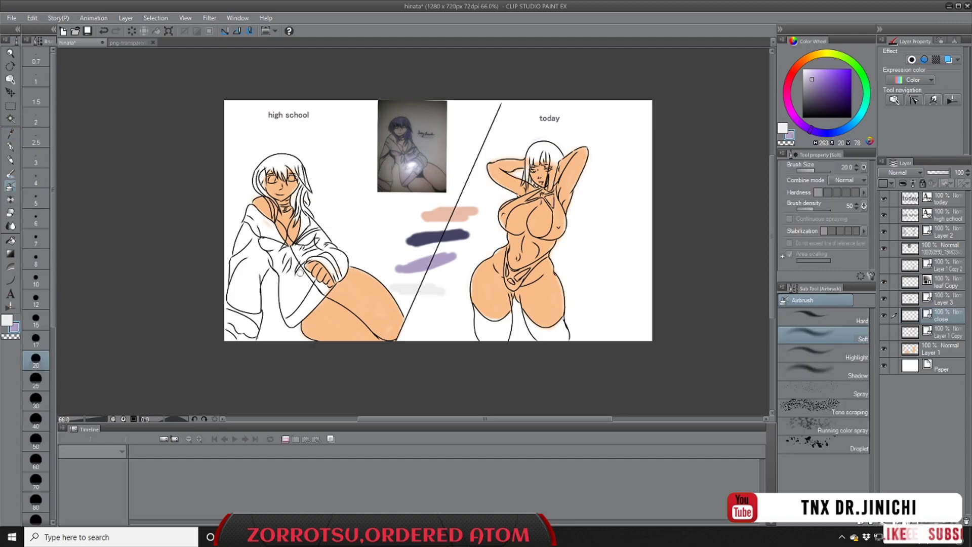
pyautogui.moveTo(323, 286); pyautogui.dragTo(303, 304)
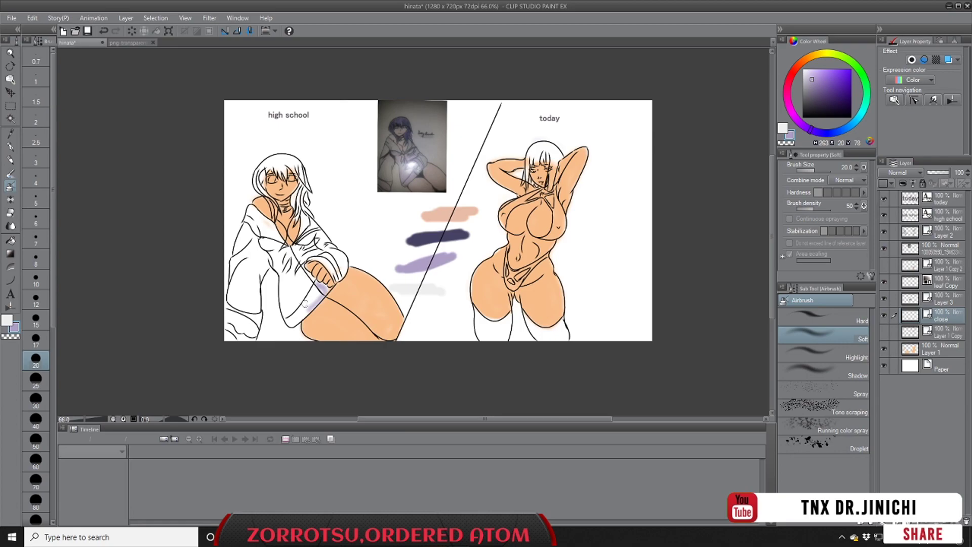
pyautogui.moveTo(286, 248)
pyautogui.mouseDown()
pyautogui.moveTo(261, 239)
pyautogui.moveTo(289, 325)
pyautogui.moveTo(309, 306)
pyautogui.moveTo(300, 320)
pyautogui.moveTo(288, 317)
pyautogui.moveTo(293, 306)
pyautogui.moveTo(291, 315)
pyautogui.moveTo(317, 303)
pyautogui.moveTo(322, 290)
pyautogui.moveTo(307, 269)
pyautogui.moveTo(310, 288)
pyautogui.mouseUp()
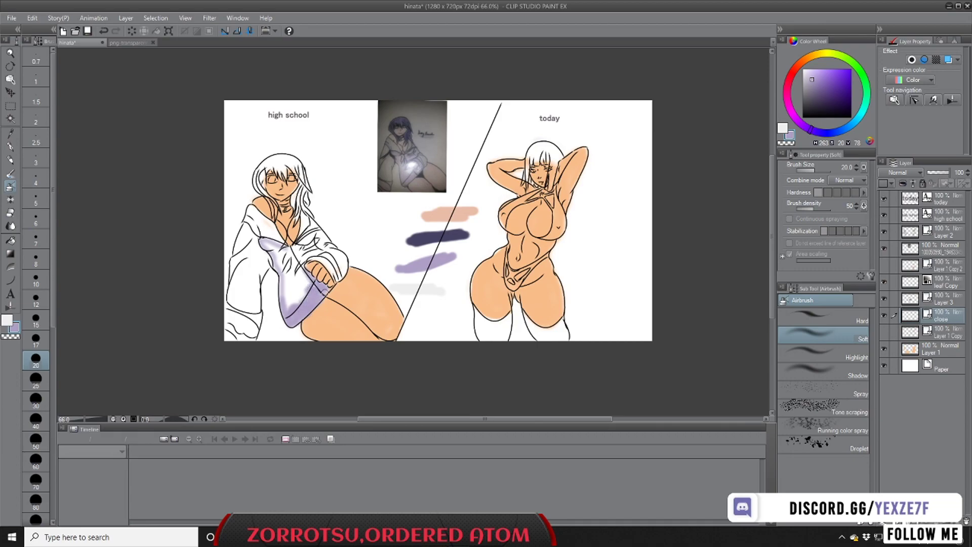
pyautogui.moveTo(286, 322)
pyautogui.mouseDown()
pyautogui.moveTo(281, 271)
pyautogui.moveTo(293, 308)
pyautogui.moveTo(306, 286)
pyautogui.moveTo(289, 300)
pyautogui.moveTo(295, 285)
pyautogui.mouseUp()
pyautogui.moveTo(292, 321)
pyautogui.mouseDown()
pyautogui.moveTo(284, 280)
pyautogui.moveTo(304, 282)
pyautogui.moveTo(292, 284)
pyautogui.moveTo(302, 270)
pyautogui.moveTo(287, 265)
pyautogui.moveTo(304, 265)
pyautogui.moveTo(267, 247)
pyautogui.moveTo(278, 261)
pyautogui.moveTo(269, 244)
pyautogui.moveTo(299, 259)
pyautogui.moveTo(297, 251)
pyautogui.moveTo(319, 251)
pyautogui.moveTo(300, 250)
pyautogui.mouseUp()
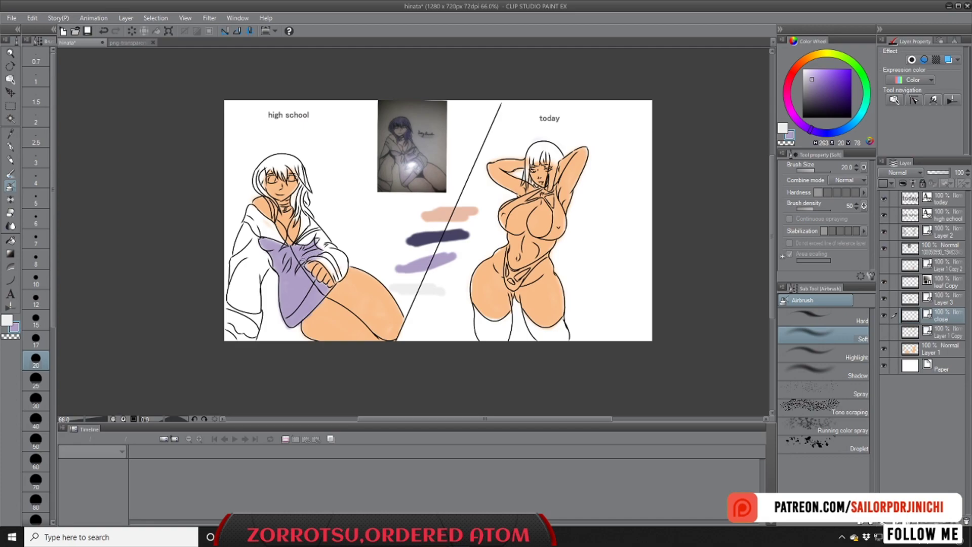
pyautogui.moveTo(326, 288); pyautogui.dragTo(301, 258)
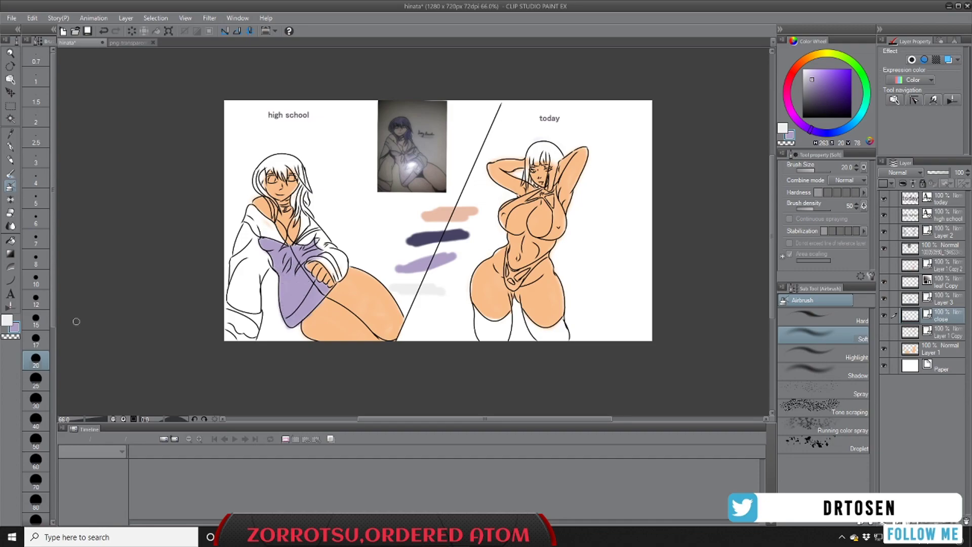
# Step: Color both of the standing figure's stockings lavender with the Soft airbrush at size 20
pyautogui.moveTo(509, 313); pyautogui.dragTo(507, 330)
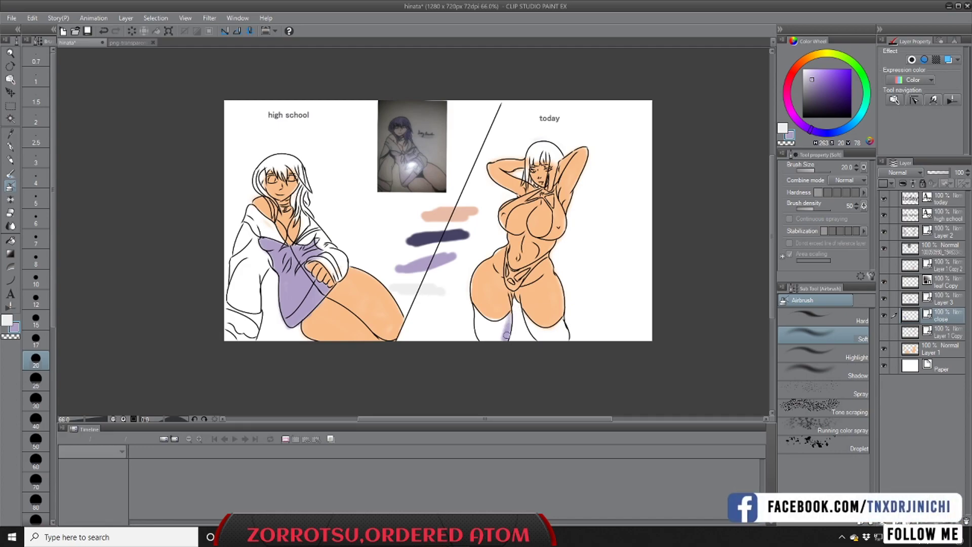
pyautogui.moveTo(505, 319)
pyautogui.mouseDown()
pyautogui.moveTo(475, 310)
pyautogui.moveTo(507, 322)
pyautogui.moveTo(500, 342)
pyautogui.moveTo(502, 327)
pyautogui.moveTo(495, 339)
pyautogui.moveTo(492, 326)
pyautogui.moveTo(508, 314)
pyautogui.moveTo(503, 333)
pyautogui.moveTo(476, 320)
pyautogui.moveTo(492, 341)
pyautogui.mouseUp()
pyautogui.moveTo(474, 308)
pyautogui.mouseDown()
pyautogui.moveTo(491, 341)
pyautogui.moveTo(503, 330)
pyautogui.moveTo(567, 334)
pyautogui.moveTo(564, 324)
pyautogui.moveTo(565, 340)
pyautogui.moveTo(533, 334)
pyautogui.moveTo(525, 315)
pyautogui.moveTo(565, 335)
pyautogui.moveTo(541, 335)
pyautogui.moveTo(535, 327)
pyautogui.moveTo(563, 320)
pyautogui.mouseUp()
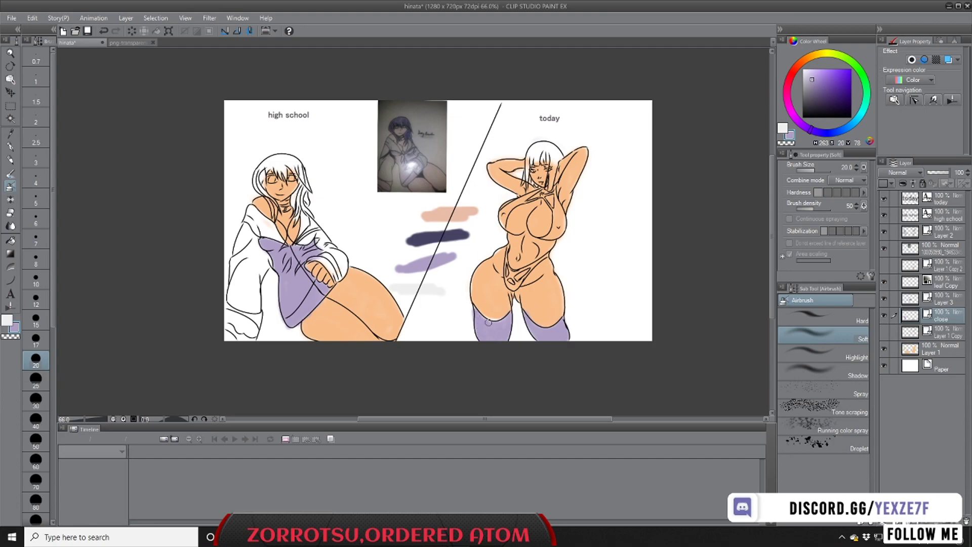
# Step: Color the standing figure's lower garment lavender with the Soft airbrush at size 10
pyautogui.scroll(1, 521, 244)
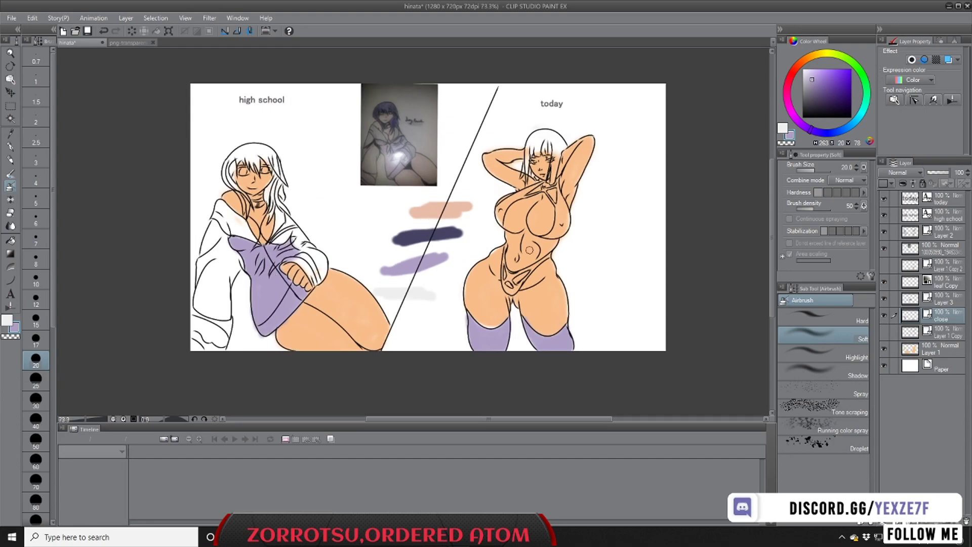
pyautogui.scroll(1, 536, 259)
pyautogui.click(35, 278)
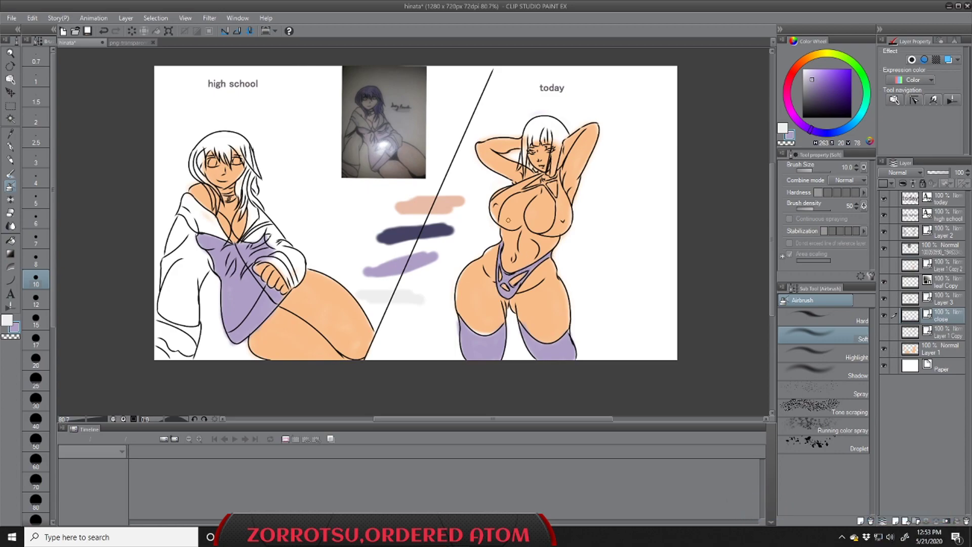
# Step: Color the standing figure's top and its neck straps lavender with the Soft airbrush at size 10, undoing one stroke
pyautogui.moveTo(771, 284); pyautogui.dragTo(772, 270)
pyautogui.scroll(1, 559, 268)
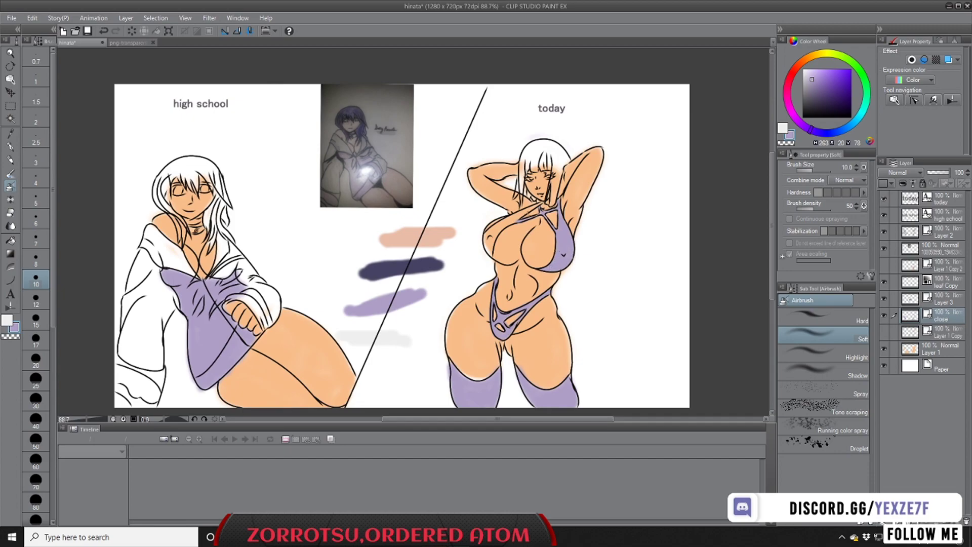
pyautogui.hotkey('ctrl', 'z')
pyautogui.scroll(2, 535, 208)
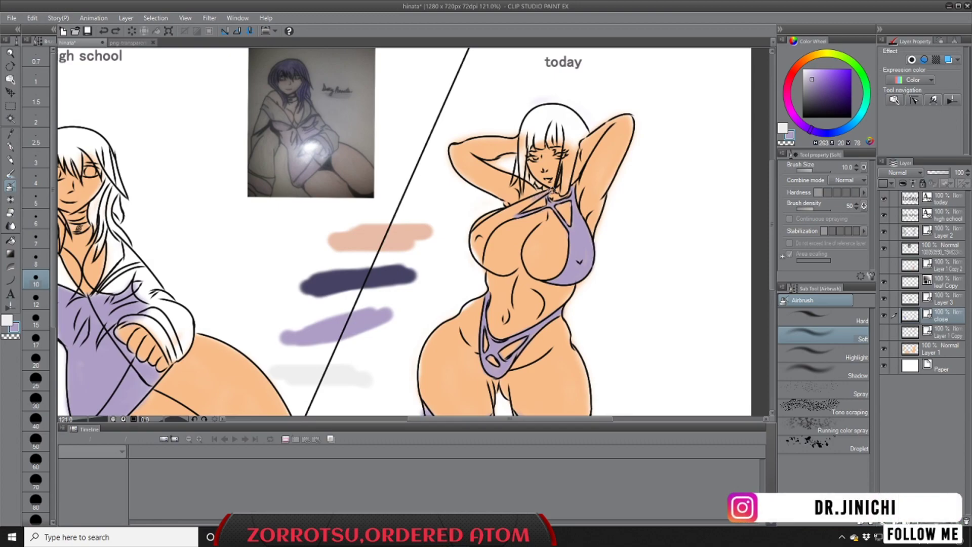
pyautogui.moveTo(532, 200)
pyautogui.mouseDown()
pyautogui.moveTo(473, 235)
pyautogui.moveTo(477, 262)
pyautogui.moveTo(487, 235)
pyautogui.moveTo(533, 197)
pyautogui.moveTo(479, 231)
pyautogui.moveTo(476, 252)
pyautogui.moveTo(477, 232)
pyautogui.moveTo(478, 238)
pyautogui.mouseUp()
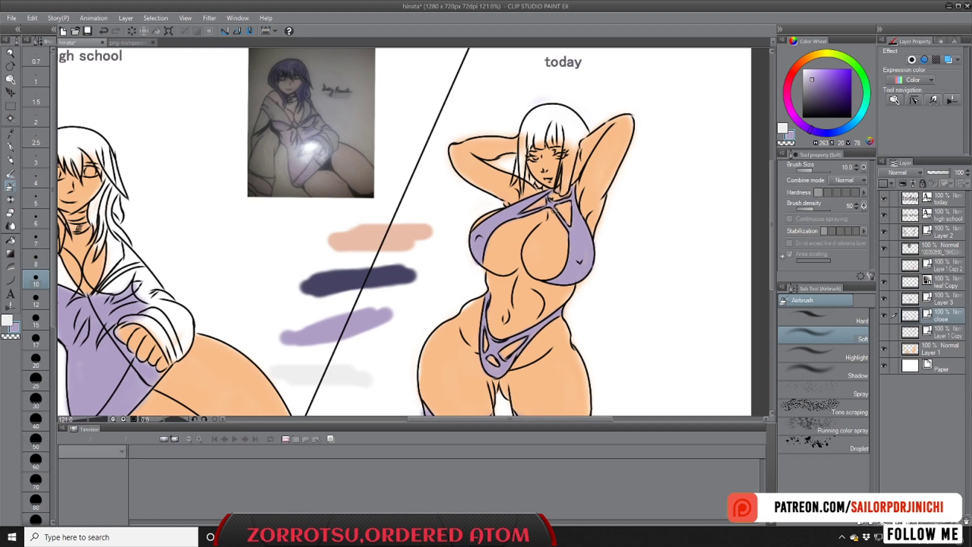
# Step: Sample the dark indigo swatch and color the outer edge and side locks of the standing figure's hair with the Hard airbrush at size 12
pyautogui.scroll(-3, 555, 240)
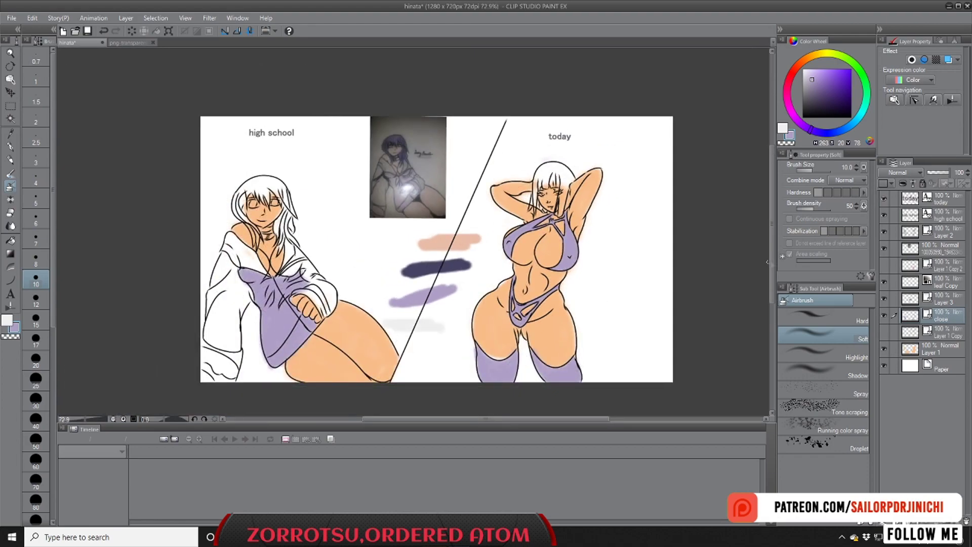
pyautogui.moveTo(771, 264); pyautogui.dragTo(771, 289)
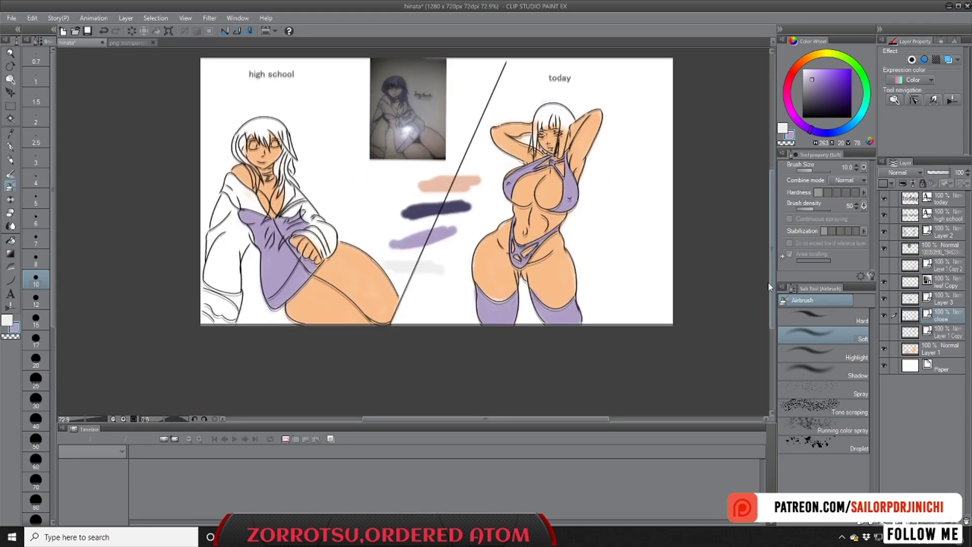
pyautogui.click(9, 136)
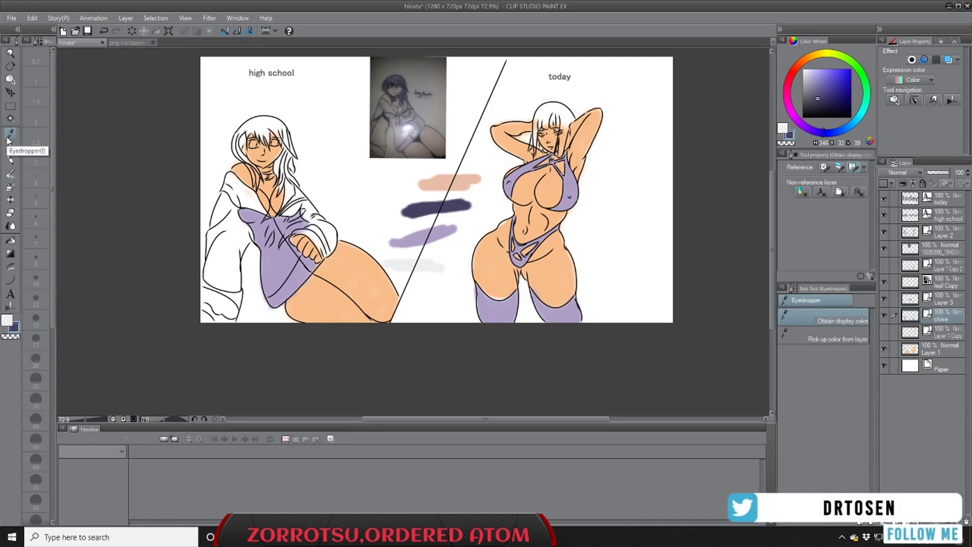
pyautogui.click(10, 187)
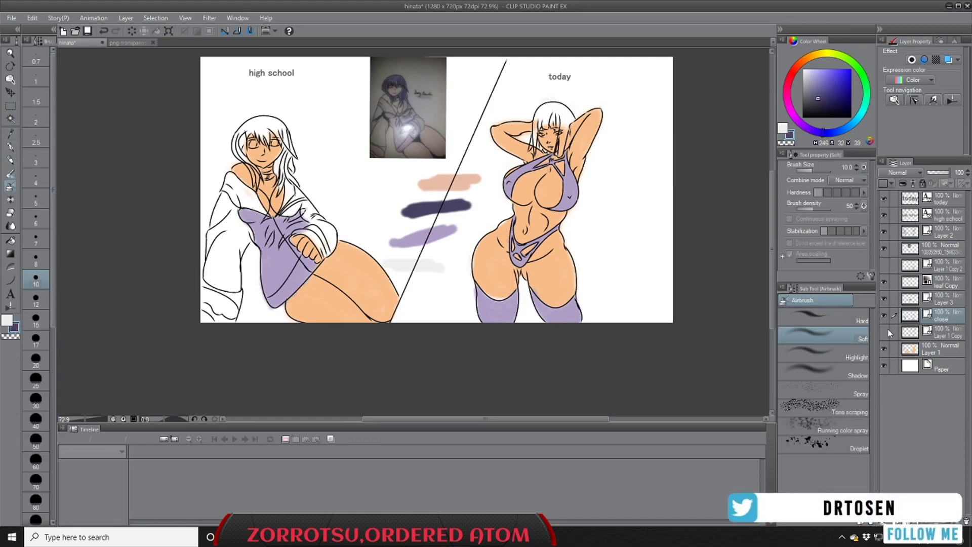
pyautogui.click(823, 317)
pyautogui.scroll(2, 564, 95)
pyautogui.moveTo(575, 126)
pyautogui.mouseDown()
pyautogui.moveTo(553, 105)
pyautogui.moveTo(532, 102)
pyautogui.moveTo(520, 122)
pyautogui.moveTo(518, 178)
pyautogui.moveTo(517, 129)
pyautogui.moveTo(533, 104)
pyautogui.moveTo(555, 103)
pyautogui.moveTo(572, 119)
pyautogui.moveTo(559, 174)
pyautogui.moveTo(555, 154)
pyautogui.moveTo(557, 184)
pyautogui.mouseUp()
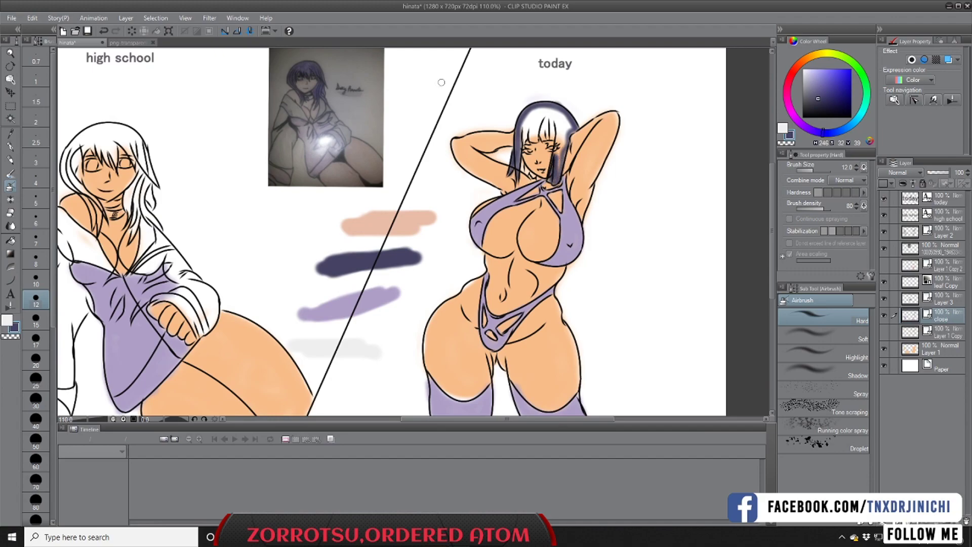
# Step: Undo the last hair stroke, recolor the standing figure's side lock at size 12 and begin the bangs in dark indigo at size 8
pyautogui.click(104, 31)
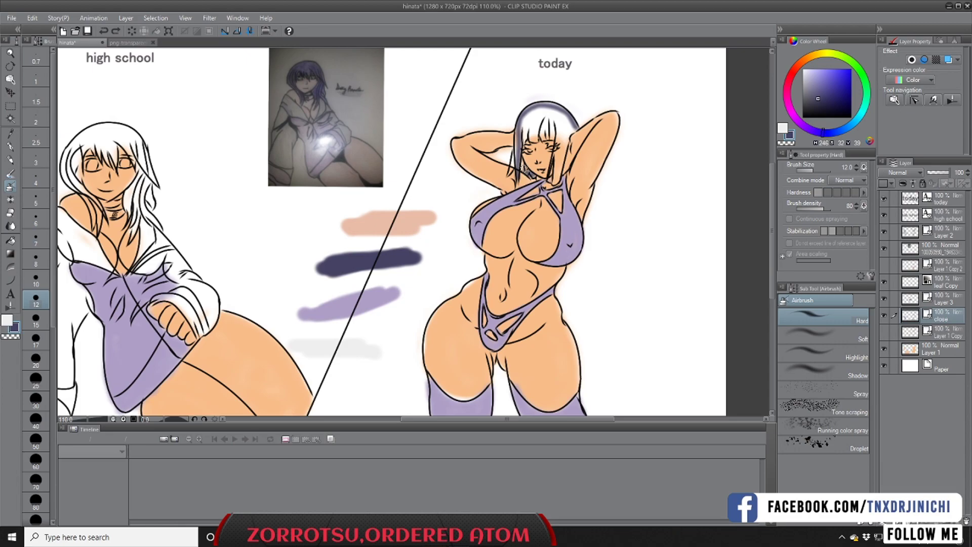
pyautogui.moveTo(524, 169)
pyautogui.mouseDown()
pyautogui.moveTo(516, 135)
pyautogui.moveTo(513, 161)
pyautogui.moveTo(528, 108)
pyautogui.moveTo(561, 109)
pyautogui.moveTo(577, 131)
pyautogui.moveTo(556, 180)
pyautogui.moveTo(556, 156)
pyautogui.moveTo(555, 181)
pyautogui.moveTo(565, 130)
pyautogui.moveTo(555, 155)
pyautogui.mouseUp()
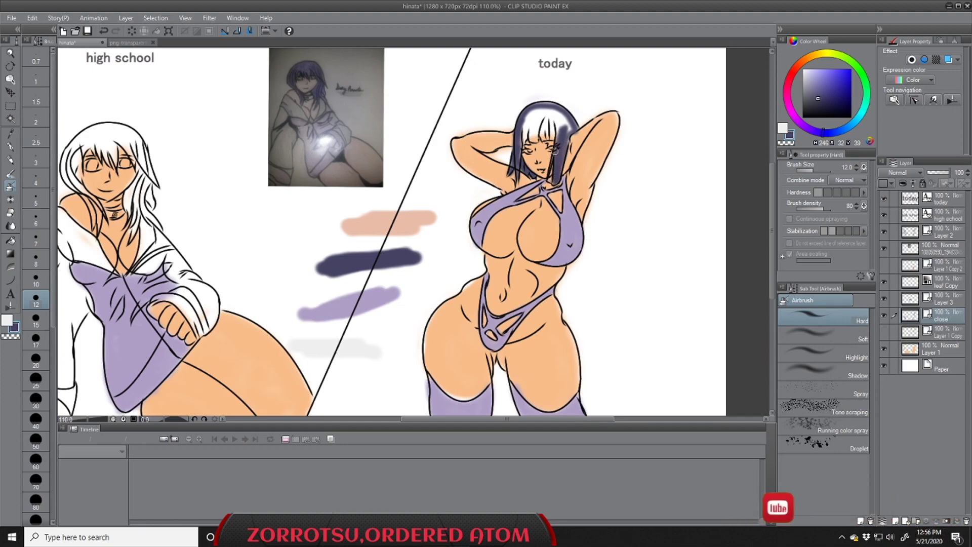
pyautogui.click(36, 221)
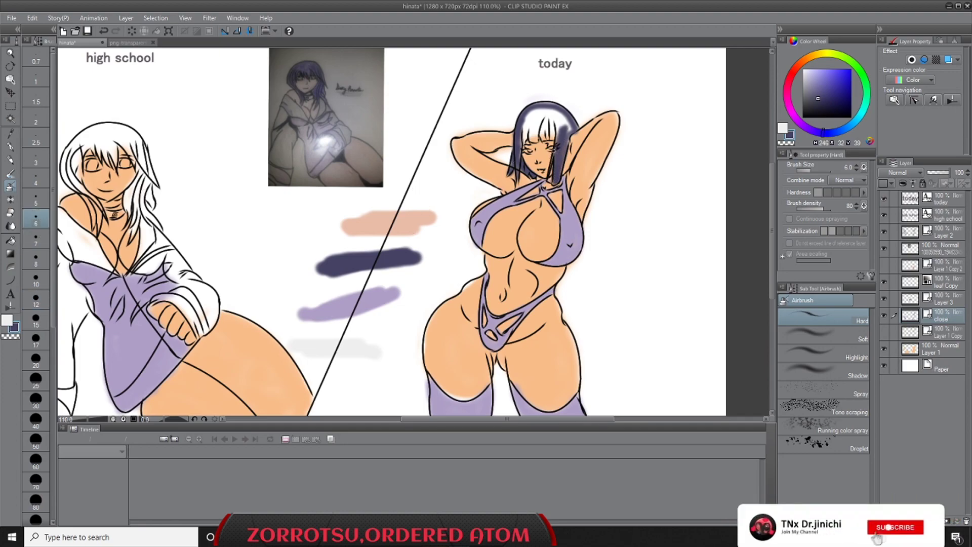
pyautogui.click(35, 259)
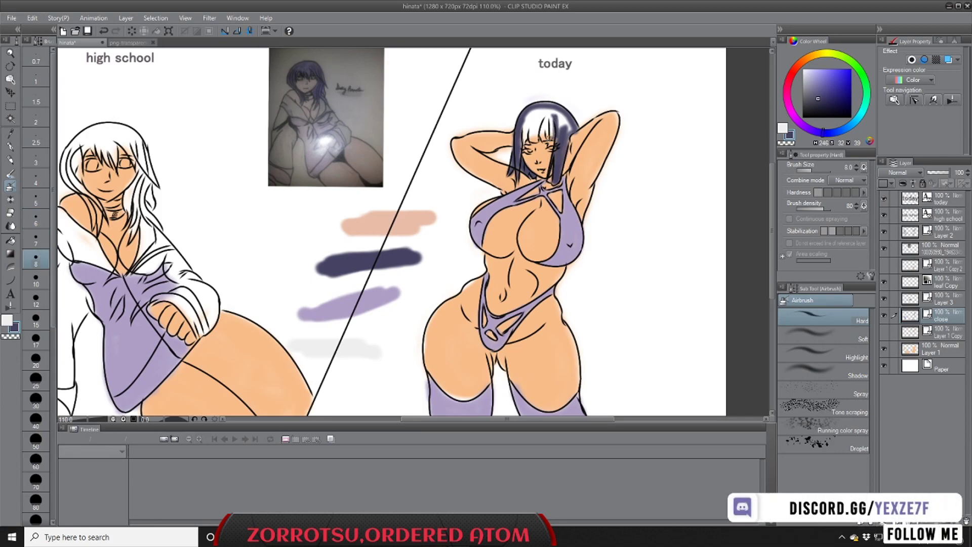
pyautogui.moveTo(545, 142)
pyautogui.mouseDown()
pyautogui.moveTo(545, 114)
pyautogui.moveTo(548, 138)
pyautogui.moveTo(554, 126)
pyautogui.mouseUp()
# Step: Fill the rest of the standing figure's bangs and crown dark indigo with the Hard airbrush at size 10, undoing one stroke
pyautogui.press(']')
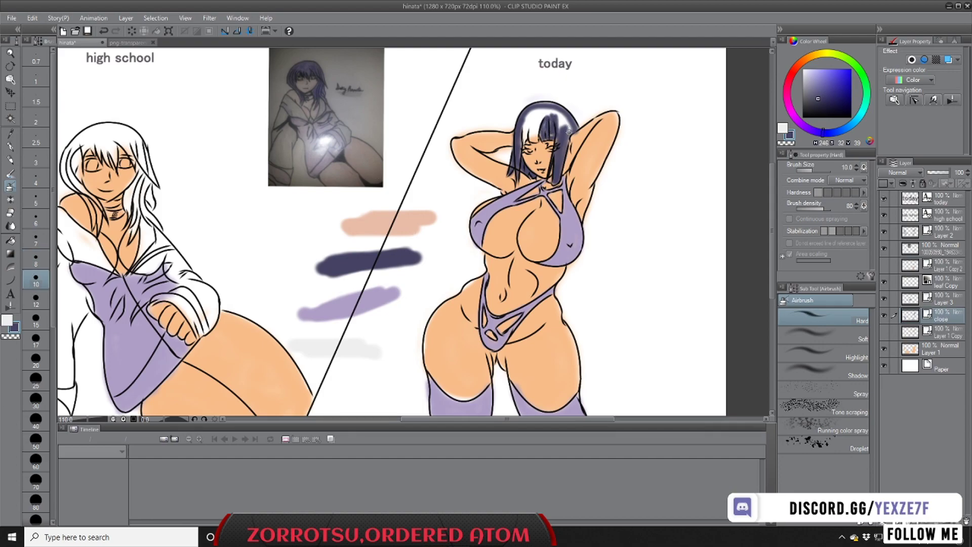
pyautogui.moveTo(567, 143)
pyautogui.mouseDown()
pyautogui.moveTo(557, 108)
pyautogui.moveTo(532, 106)
pyautogui.moveTo(513, 170)
pyautogui.moveTo(541, 110)
pyautogui.moveTo(532, 110)
pyautogui.moveTo(566, 116)
pyautogui.moveTo(555, 108)
pyautogui.moveTo(566, 116)
pyautogui.moveTo(560, 134)
pyautogui.moveTo(552, 110)
pyautogui.moveTo(553, 135)
pyautogui.moveTo(541, 122)
pyautogui.moveTo(544, 138)
pyautogui.moveTo(561, 112)
pyautogui.moveTo(575, 126)
pyautogui.moveTo(527, 118)
pyautogui.moveTo(543, 107)
pyautogui.moveTo(535, 137)
pyautogui.mouseUp()
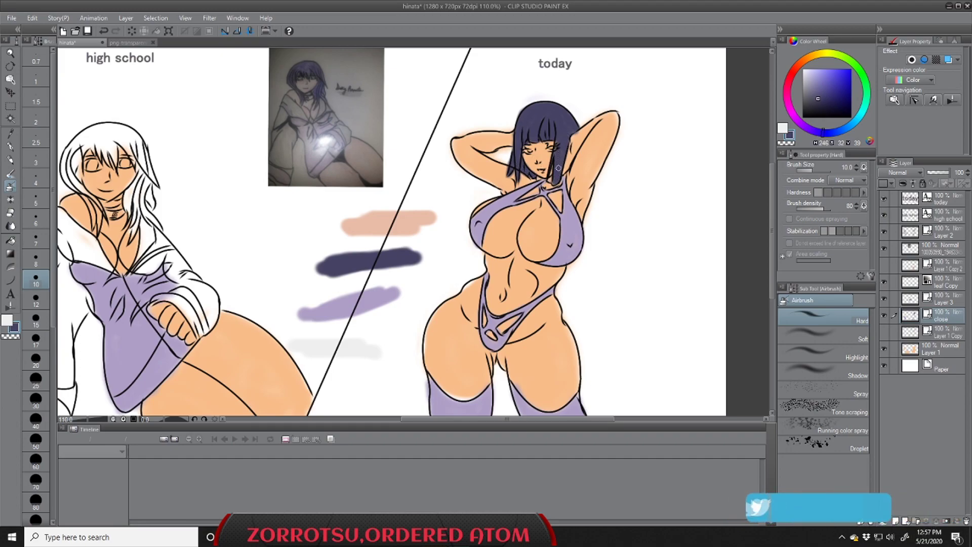
pyautogui.moveTo(574, 130); pyautogui.dragTo(577, 127)
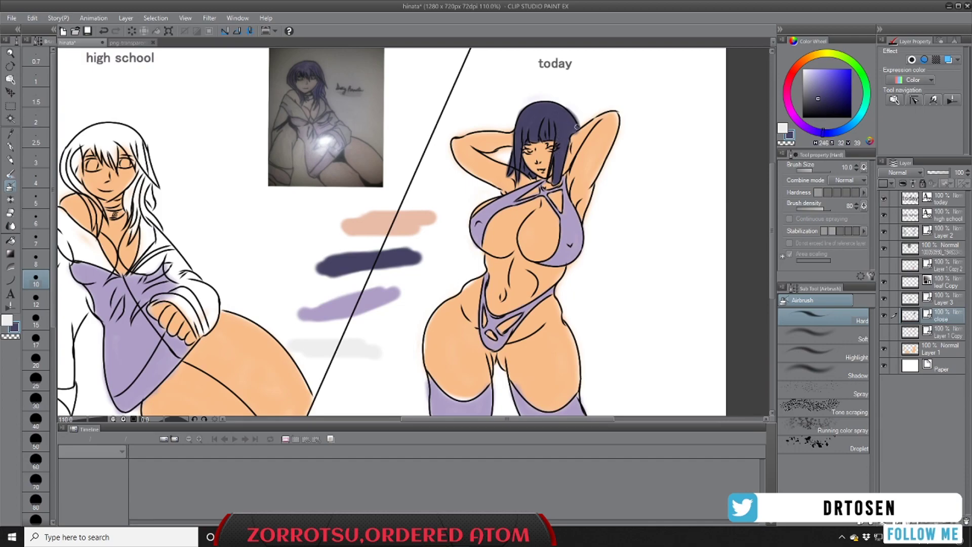
pyautogui.click(103, 31)
pyautogui.moveTo(568, 115); pyautogui.dragTo(553, 183)
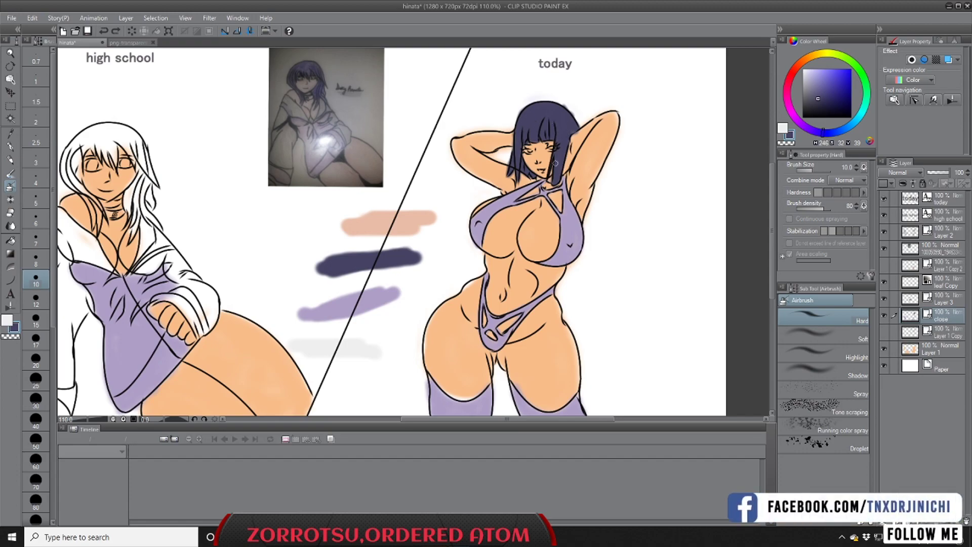
# Step: Color the seated figure's hair locks on the side facing the dividing line and the outer crown dark indigo at size 10
pyautogui.scroll(-3, 525, 163)
pyautogui.moveTo(593, 421); pyautogui.dragTo(569, 419)
pyautogui.scroll(10, 441, 164)
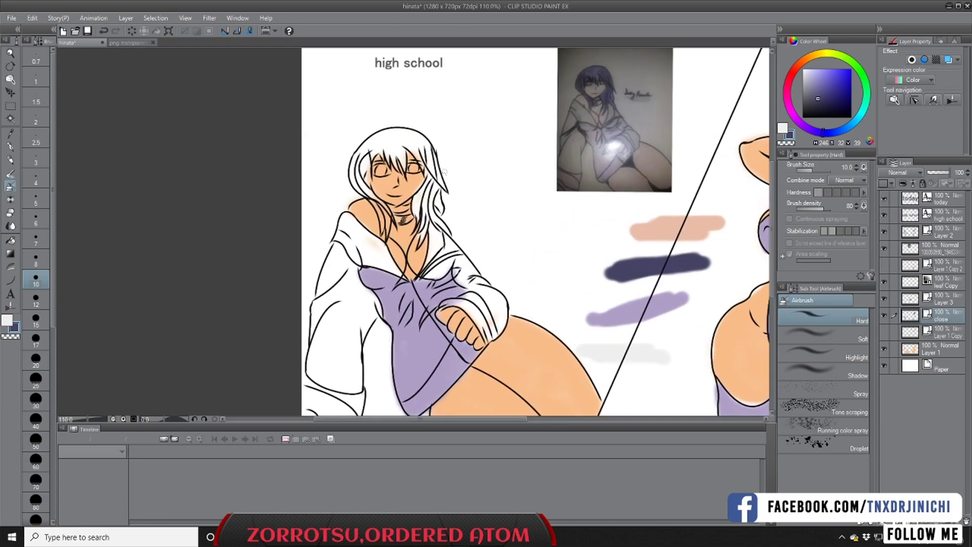
pyautogui.scroll(-3, 437, 194)
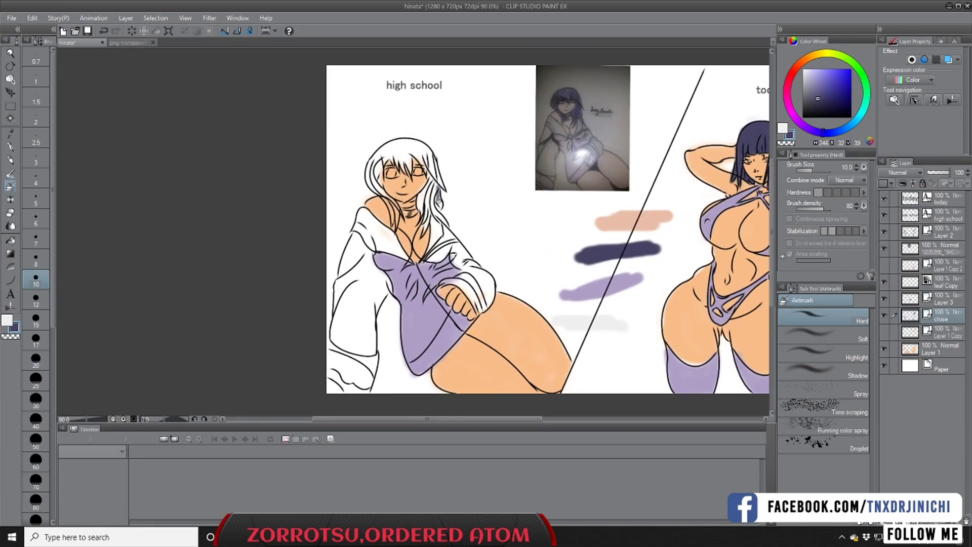
pyautogui.moveTo(431, 194)
pyautogui.mouseDown()
pyautogui.moveTo(449, 226)
pyautogui.moveTo(436, 212)
pyautogui.moveTo(446, 222)
pyautogui.moveTo(435, 183)
pyautogui.moveTo(433, 208)
pyautogui.moveTo(434, 183)
pyautogui.moveTo(428, 213)
pyautogui.mouseUp()
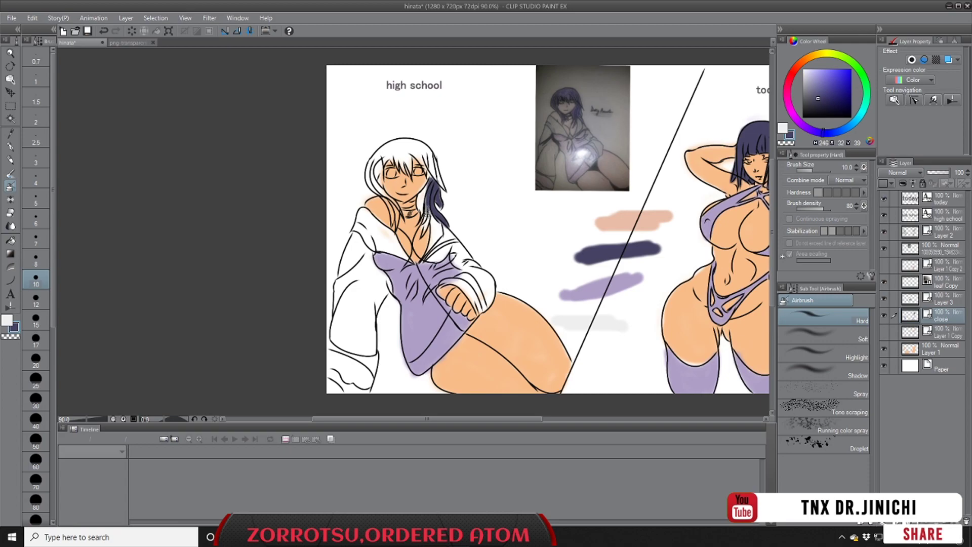
pyautogui.moveTo(429, 212)
pyautogui.mouseDown()
pyautogui.moveTo(426, 228)
pyautogui.moveTo(429, 181)
pyautogui.moveTo(420, 212)
pyautogui.moveTo(420, 201)
pyautogui.mouseUp()
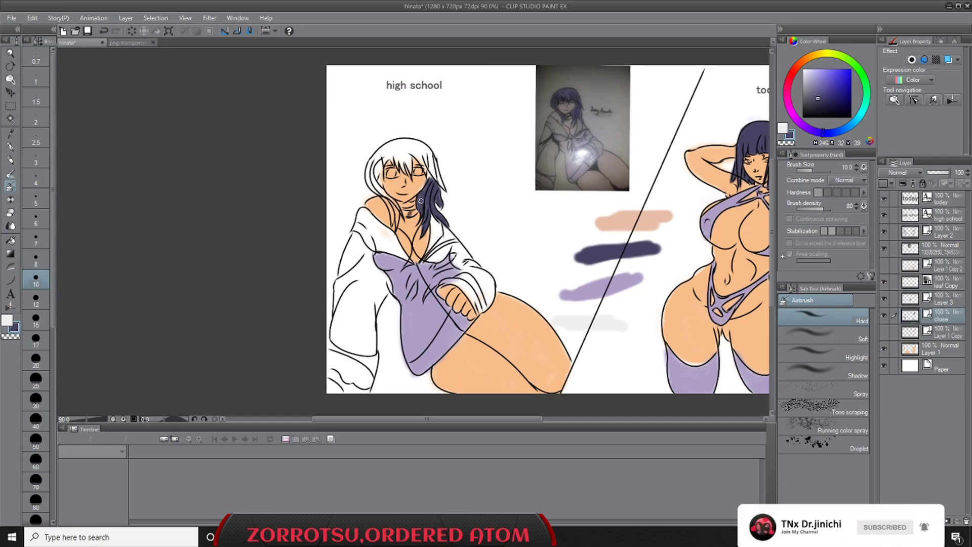
pyautogui.moveTo(433, 163)
pyautogui.mouseDown()
pyautogui.moveTo(401, 142)
pyautogui.moveTo(429, 157)
pyautogui.moveTo(444, 190)
pyautogui.moveTo(427, 151)
pyautogui.moveTo(428, 173)
pyautogui.moveTo(421, 149)
pyautogui.moveTo(411, 145)
pyautogui.moveTo(423, 165)
pyautogui.moveTo(405, 151)
pyautogui.moveTo(421, 143)
pyautogui.moveTo(403, 138)
pyautogui.moveTo(373, 157)
pyautogui.moveTo(380, 197)
pyautogui.mouseUp()
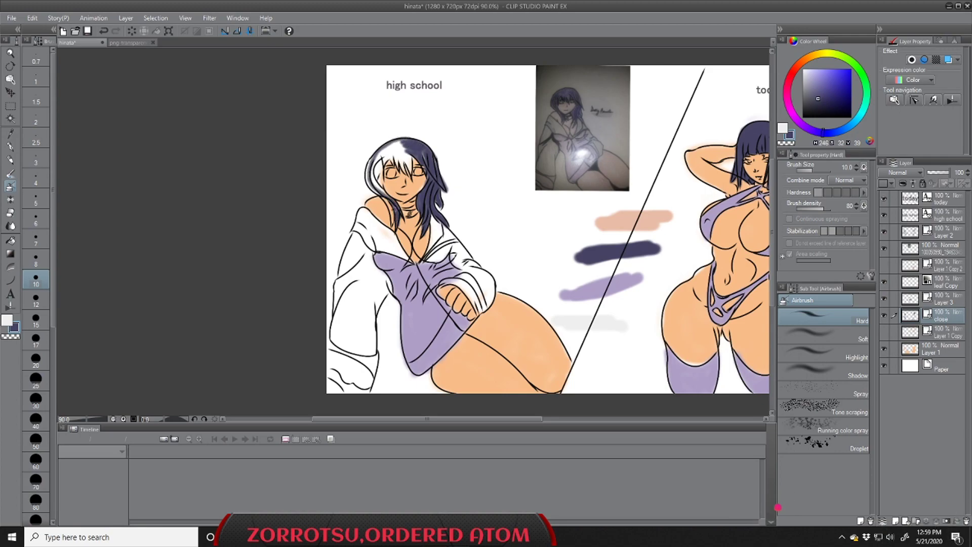
# Step: Color the seated figure's remaining side locks, top of the head and bangs dark indigo with the Hard airbrush at size 10
pyautogui.moveTo(393, 214)
pyautogui.mouseDown()
pyautogui.moveTo(370, 183)
pyautogui.moveTo(372, 158)
pyautogui.moveTo(377, 192)
pyautogui.mouseUp()
pyautogui.moveTo(375, 157)
pyautogui.mouseDown()
pyautogui.moveTo(374, 182)
pyautogui.moveTo(386, 194)
pyautogui.moveTo(382, 160)
pyautogui.moveTo(383, 191)
pyautogui.moveTo(380, 162)
pyautogui.mouseUp()
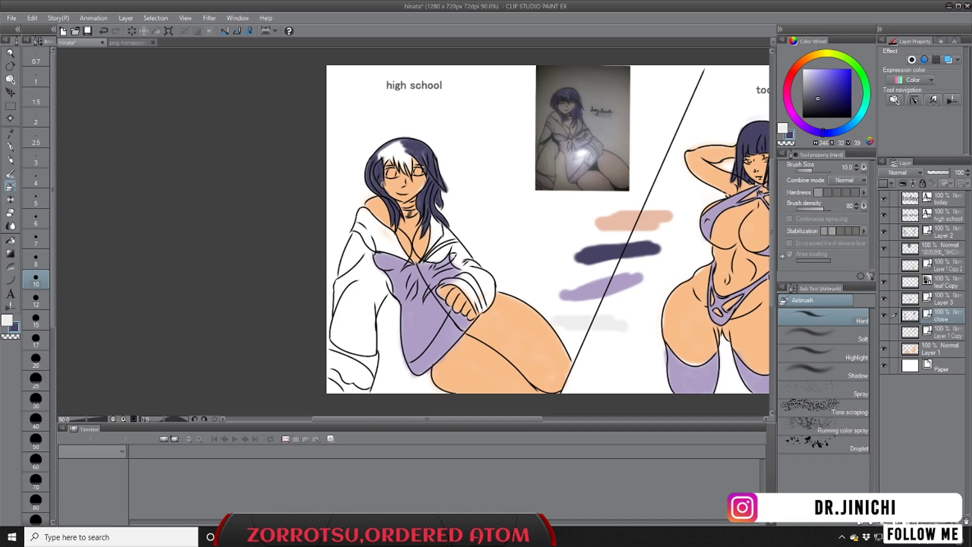
pyautogui.moveTo(373, 160)
pyautogui.mouseDown()
pyautogui.moveTo(405, 142)
pyautogui.moveTo(383, 152)
pyautogui.moveTo(398, 148)
pyautogui.mouseUp()
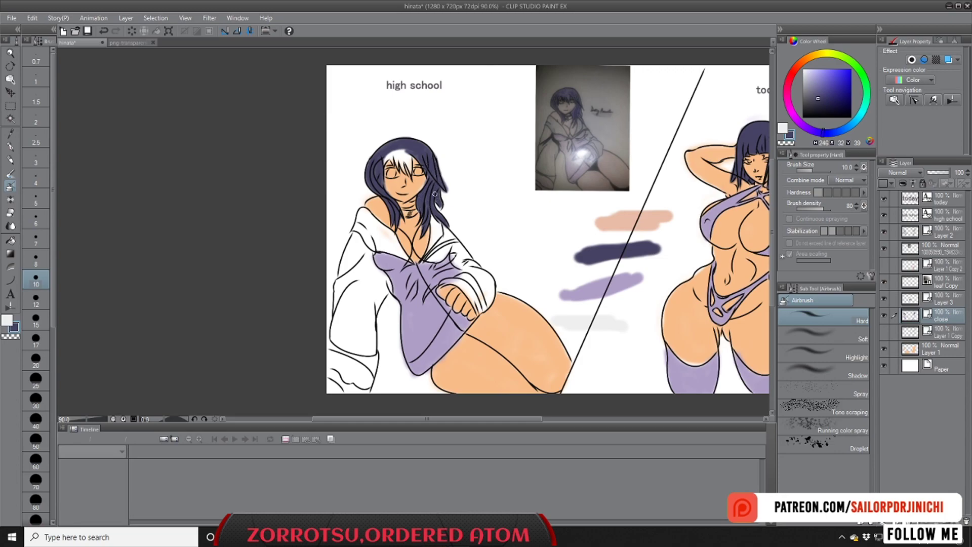
pyautogui.moveTo(419, 158)
pyautogui.mouseDown()
pyautogui.moveTo(409, 168)
pyautogui.moveTo(402, 150)
pyautogui.mouseUp()
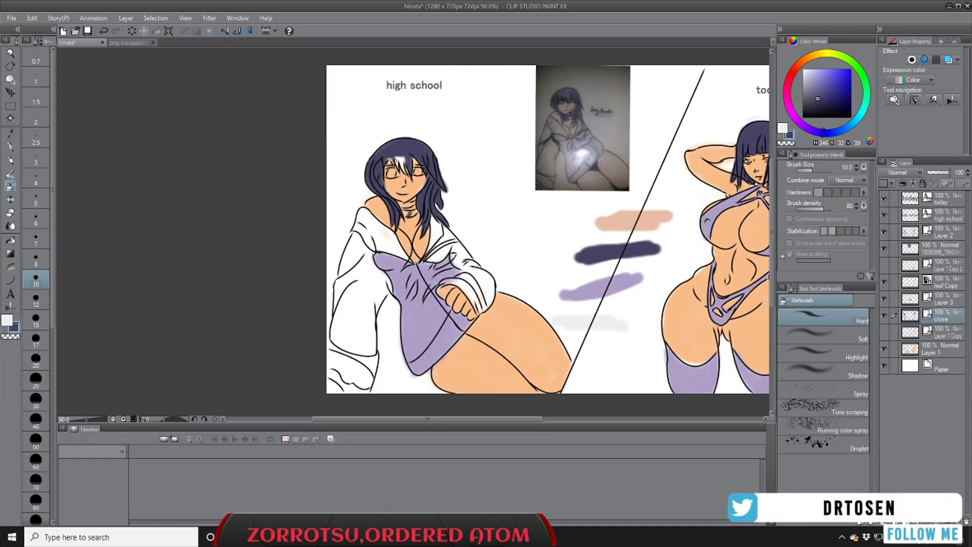
pyautogui.moveTo(394, 155); pyautogui.dragTo(401, 169)
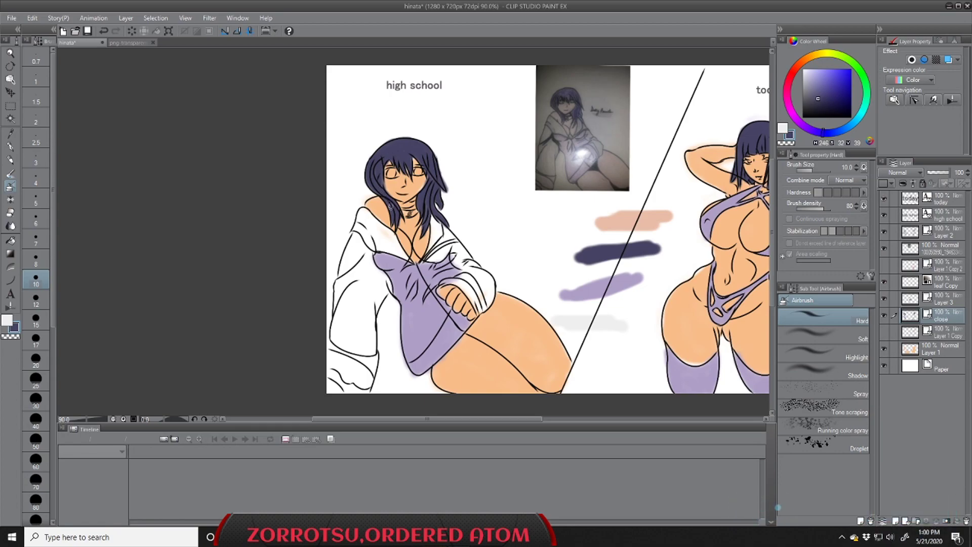
# Step: Sample the off-white swatch and fill the whites of the standing figure's eyes with the Paint and apply brush at size 6
pyautogui.scroll(-3, 393, 224)
pyautogui.moveTo(512, 420); pyautogui.dragTo(586, 420)
pyautogui.scroll(1, 363, 238)
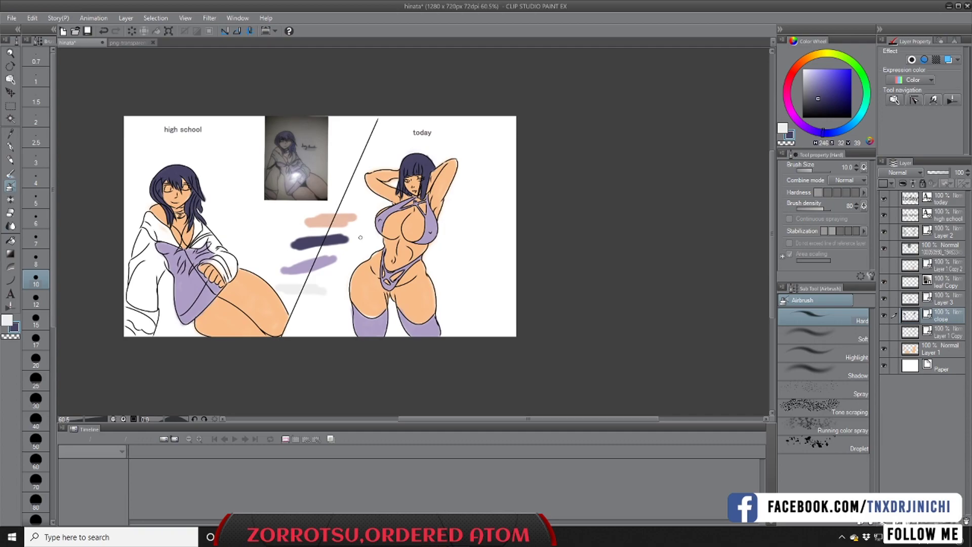
pyautogui.press('e')
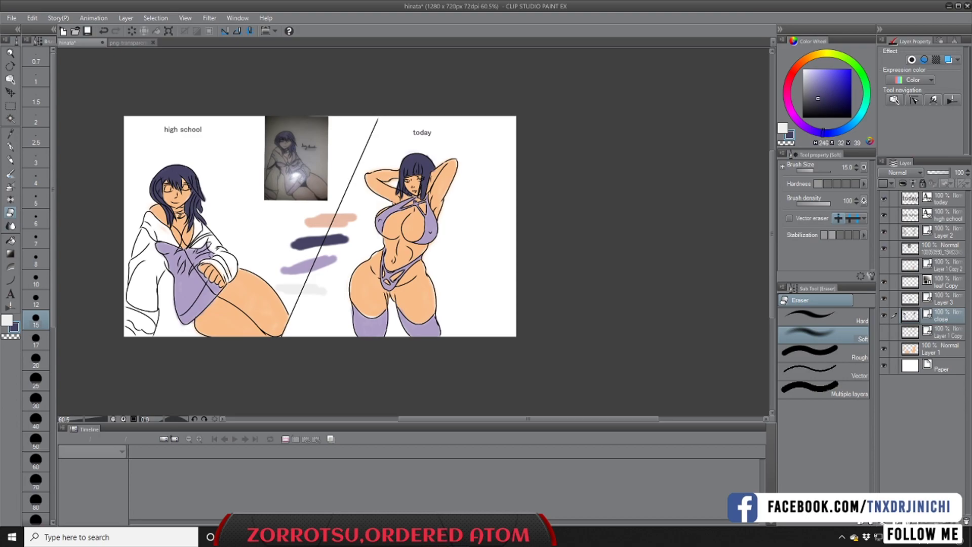
pyautogui.scroll(-1, 211, 255)
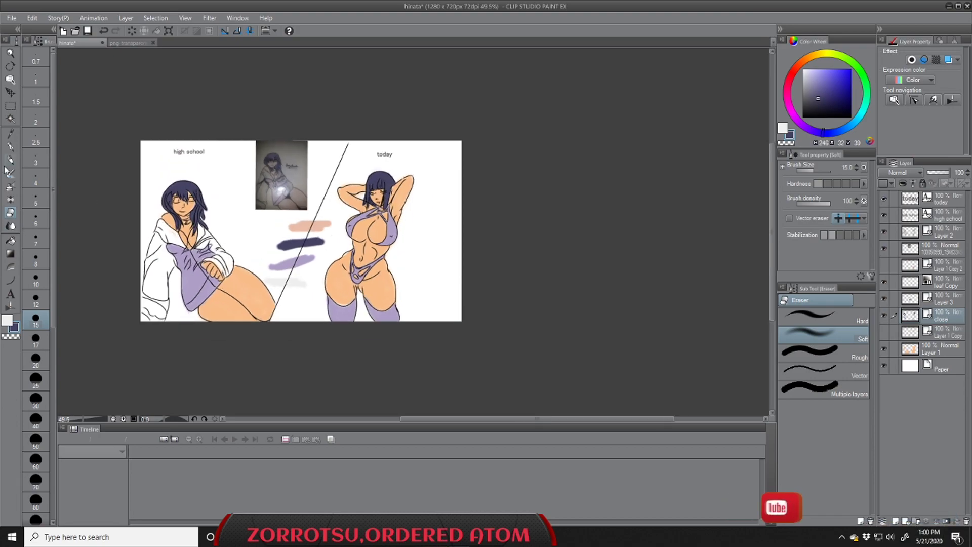
pyautogui.click(10, 133)
pyautogui.click(296, 278)
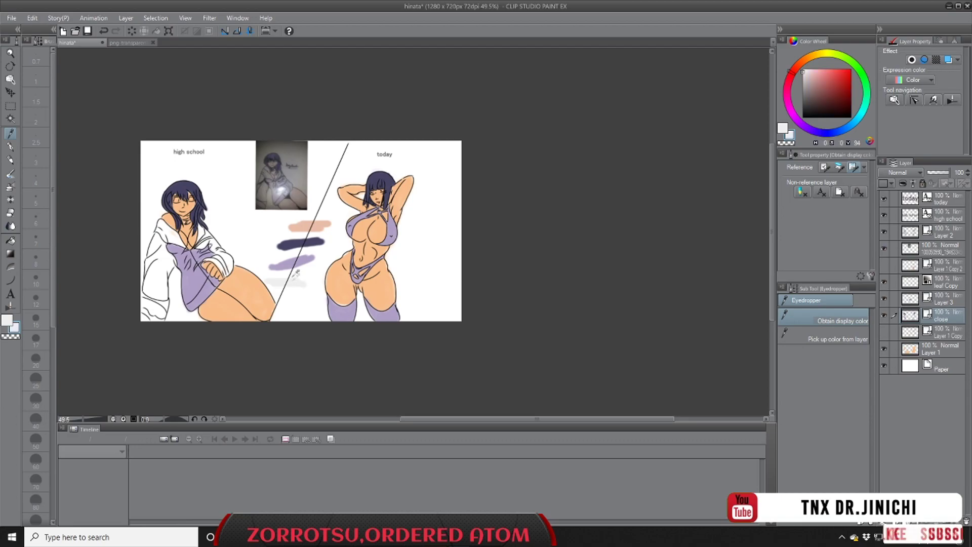
pyautogui.click(10, 173)
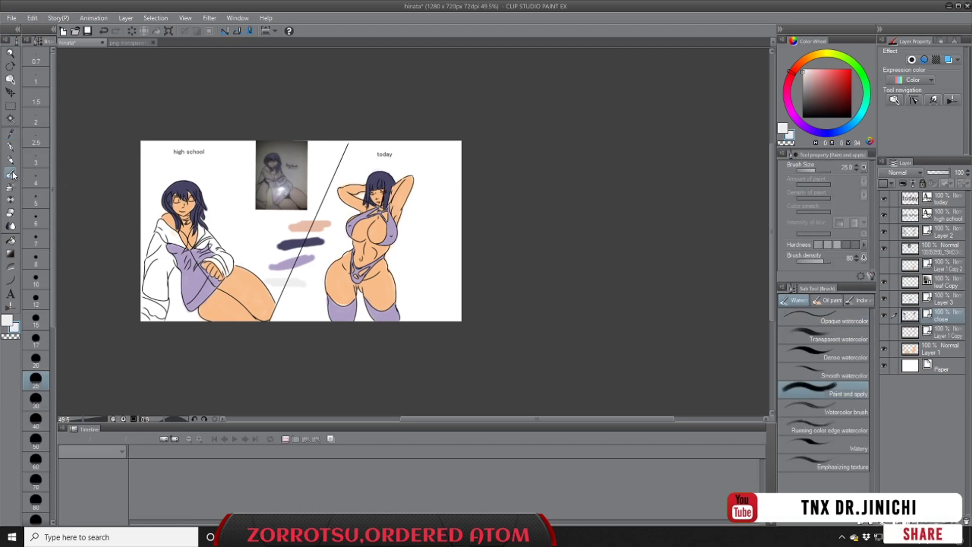
pyautogui.scroll(6, 390, 198)
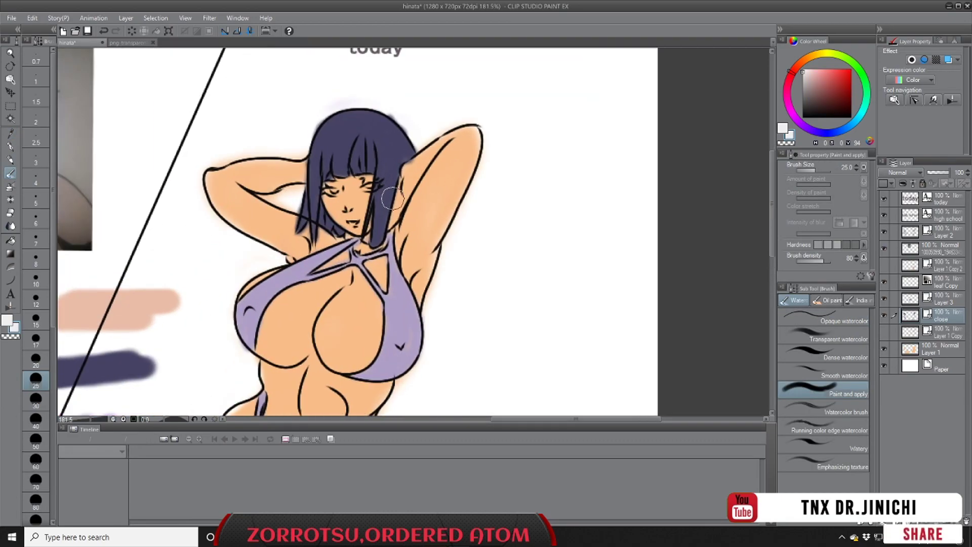
pyautogui.click(36, 221)
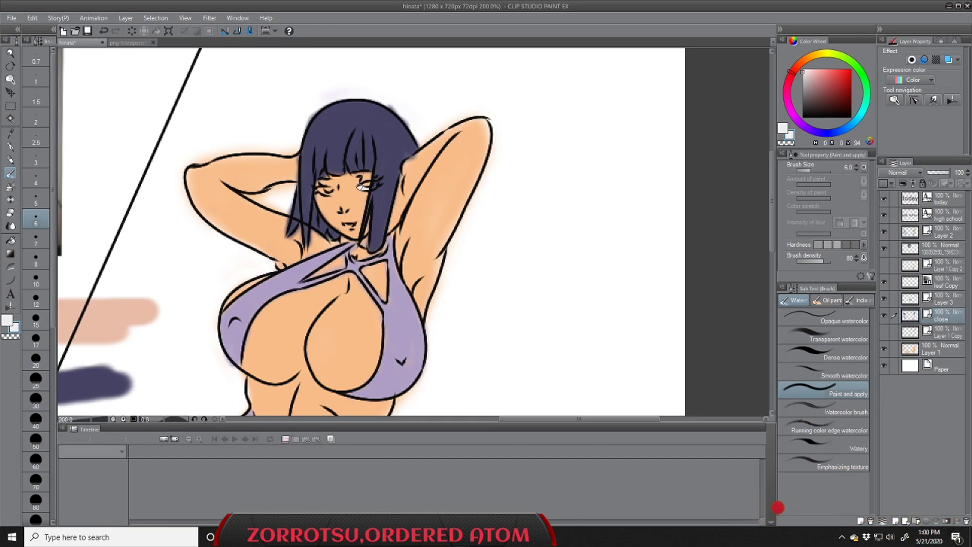
pyautogui.moveTo(329, 194)
pyautogui.mouseDown()
pyautogui.moveTo(319, 190)
pyautogui.moveTo(330, 193)
pyautogui.mouseUp()
# Step: Fill the whites of the seated figure's eyes off-white with the Paint and apply brush at size 6
pyautogui.scroll(-4, 331, 194)
pyautogui.moveTo(497, 420); pyautogui.dragTo(387, 420)
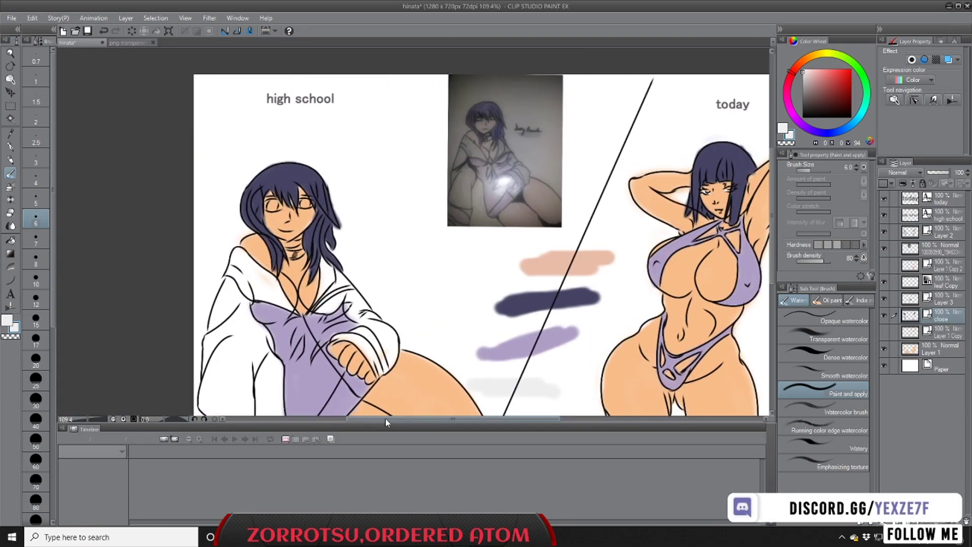
pyautogui.scroll(2, 319, 184)
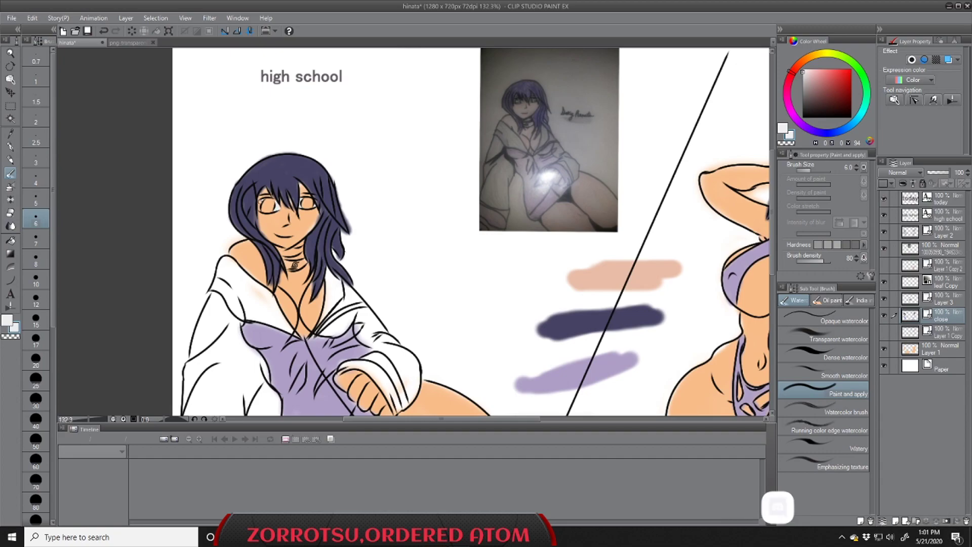
pyautogui.scroll(-5, 277, 210)
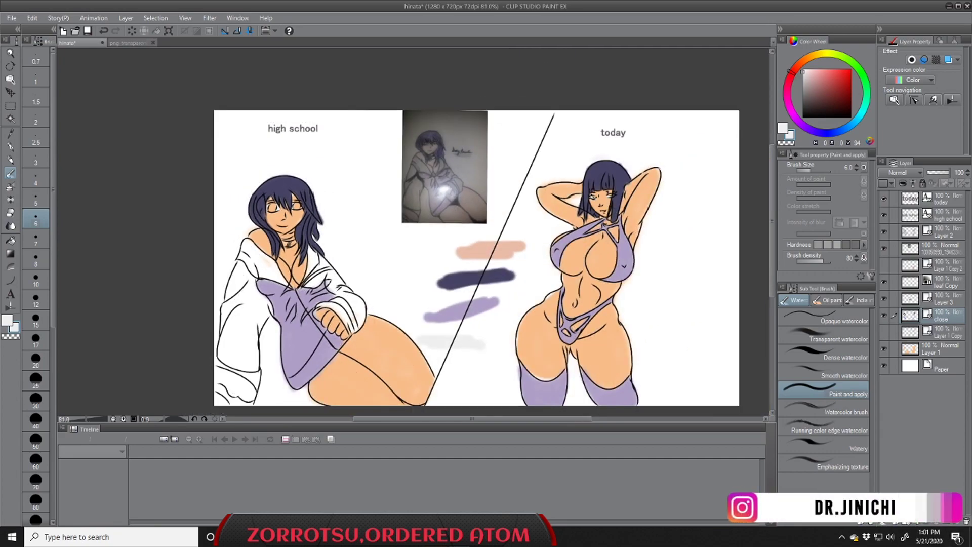
pyautogui.scroll(-1, 426, 398)
pyautogui.moveTo(462, 418); pyautogui.dragTo(503, 419)
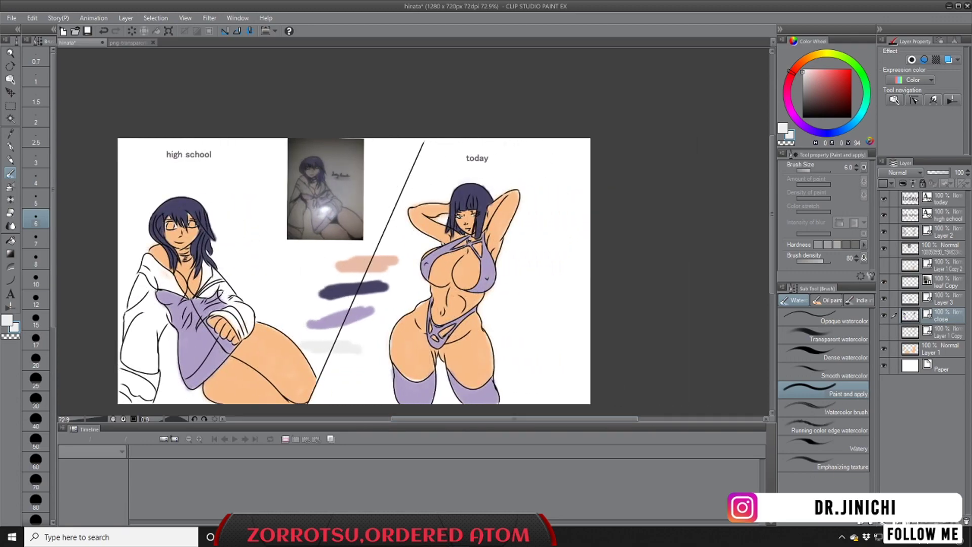
pyautogui.moveTo(772, 243); pyautogui.dragTo(772, 251)
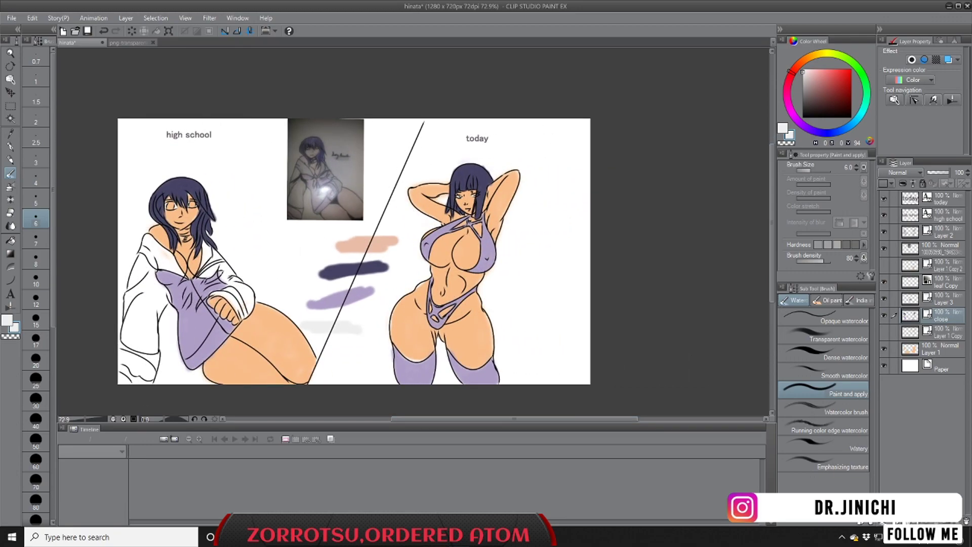
# Step: Choose a light gray (H 0, S 5, V 84) and color the standing figure's irises with the Soft airbrush at size 5
pyautogui.click(10, 133)
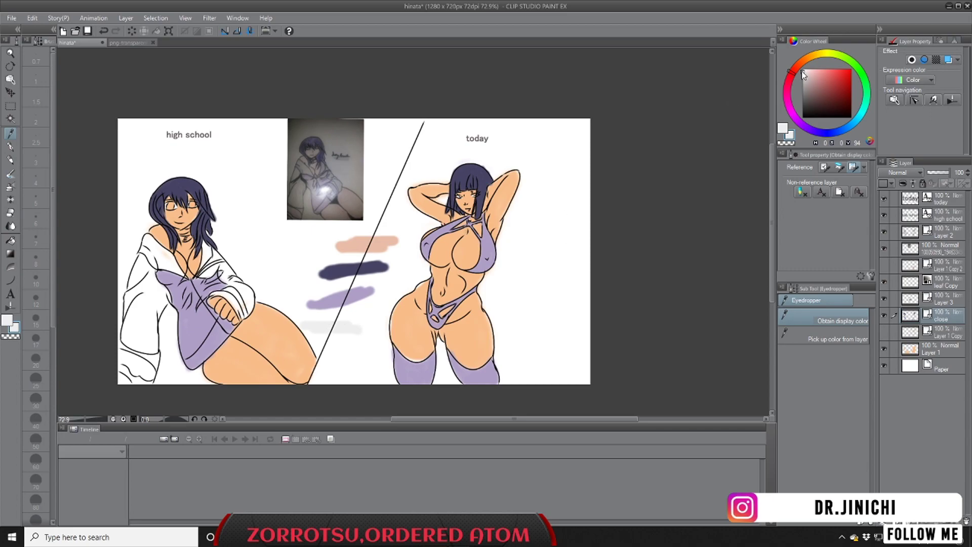
pyautogui.click(805, 77)
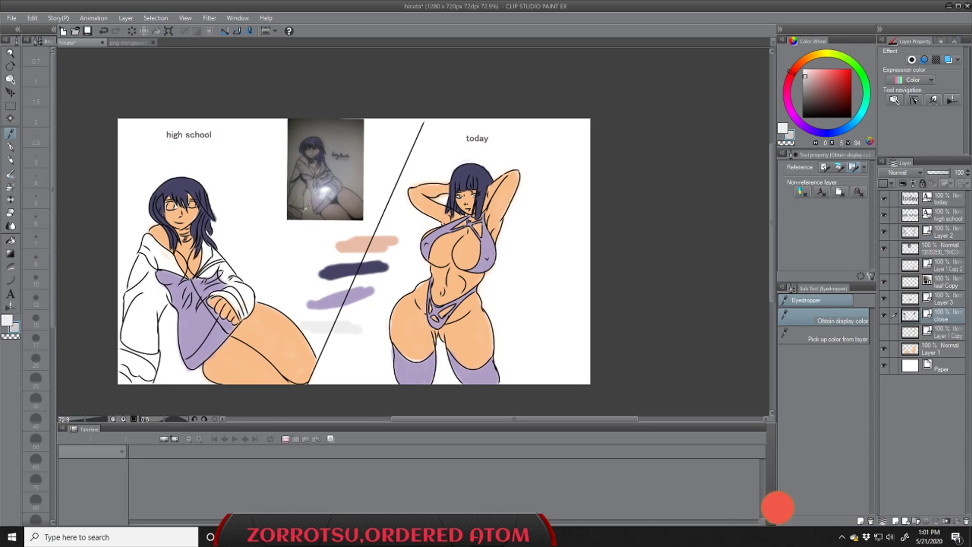
pyautogui.scroll(4, 271, 204)
pyautogui.click(10, 186)
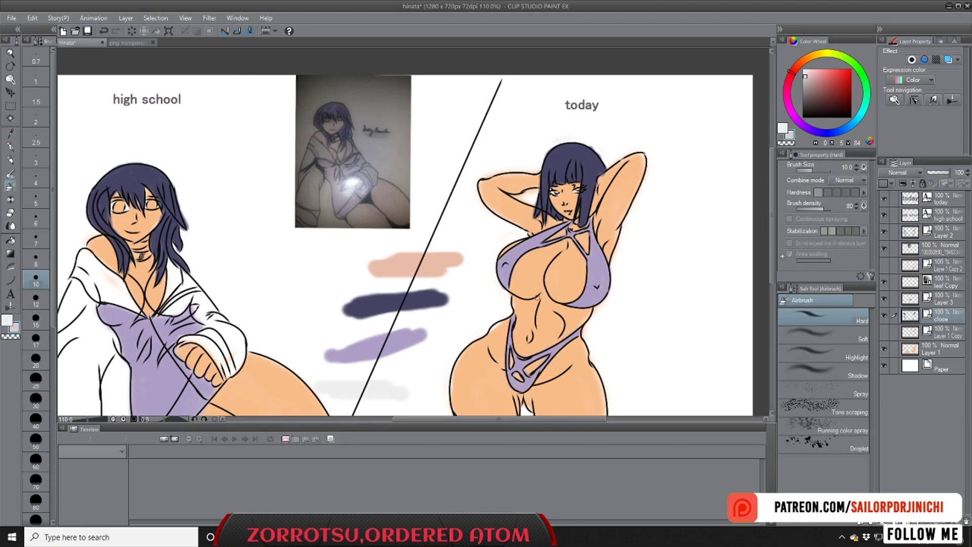
pyautogui.scroll(4, 550, 196)
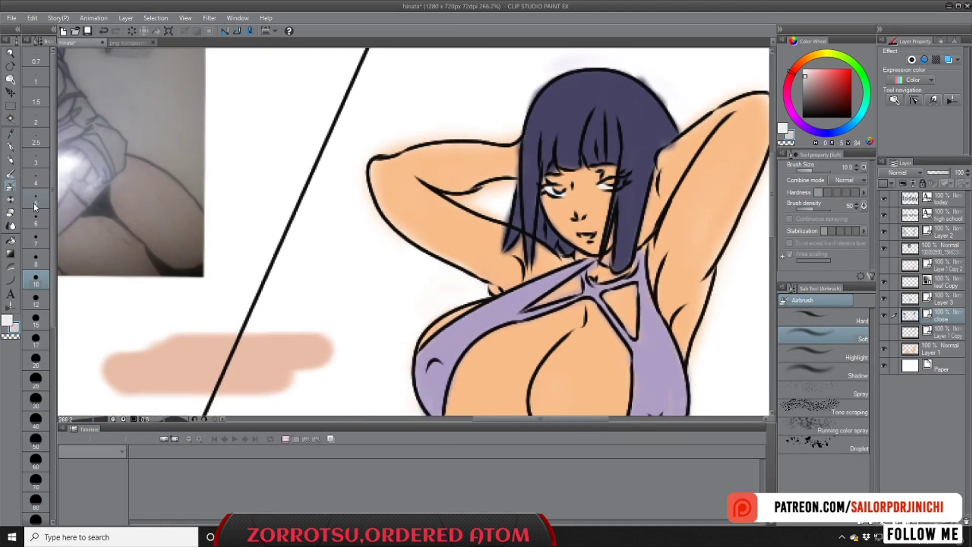
pyautogui.click(36, 200)
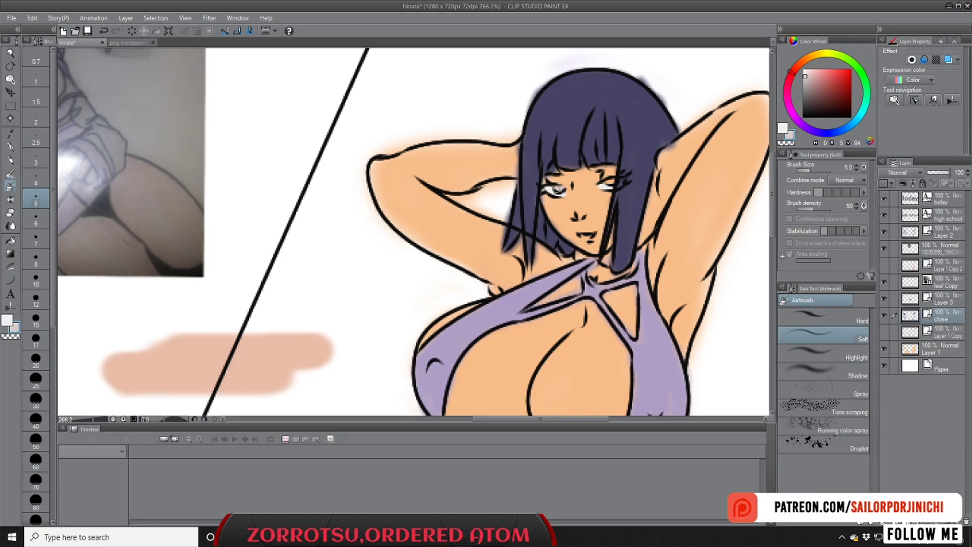
pyautogui.scroll(-6, 561, 188)
pyautogui.scroll(3, 591, 184)
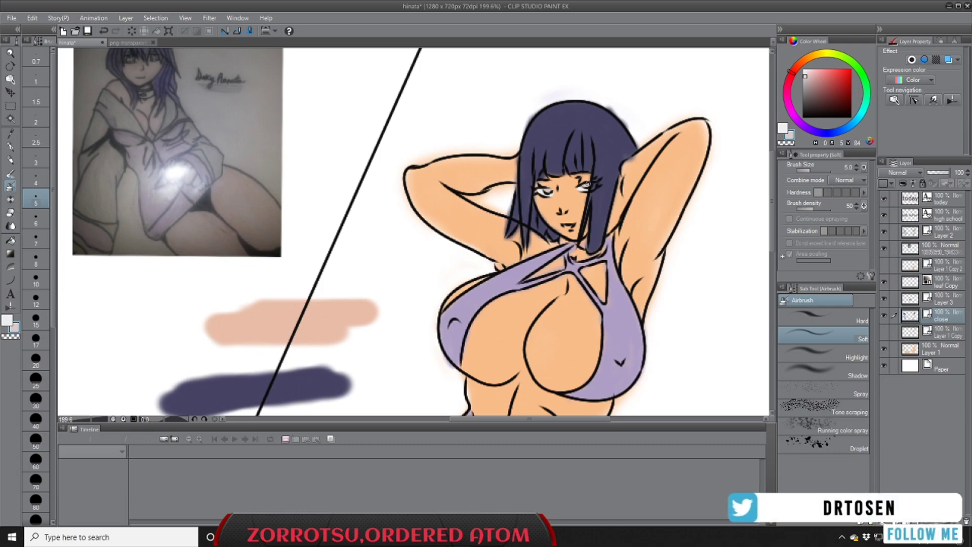
pyautogui.scroll(-7, 541, 218)
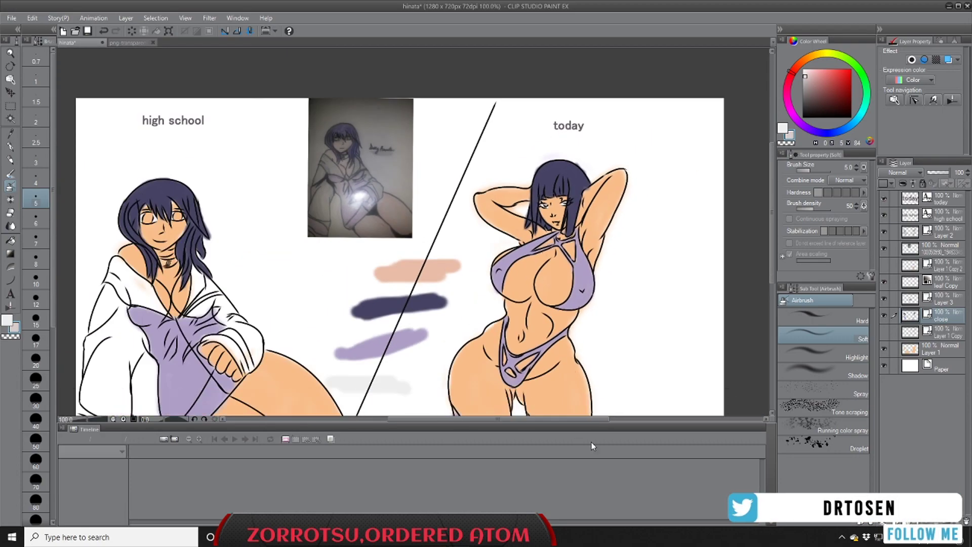
pyautogui.moveTo(589, 419); pyautogui.dragTo(513, 421)
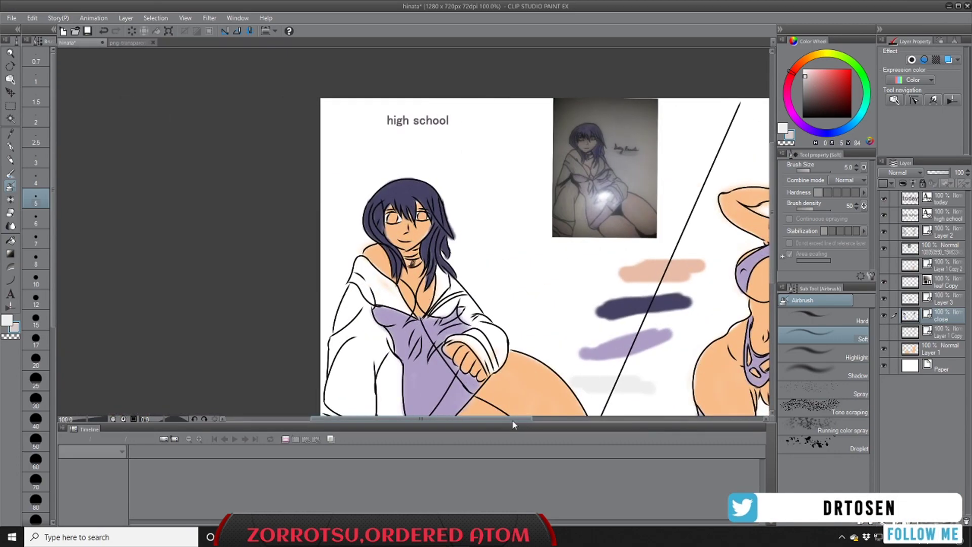